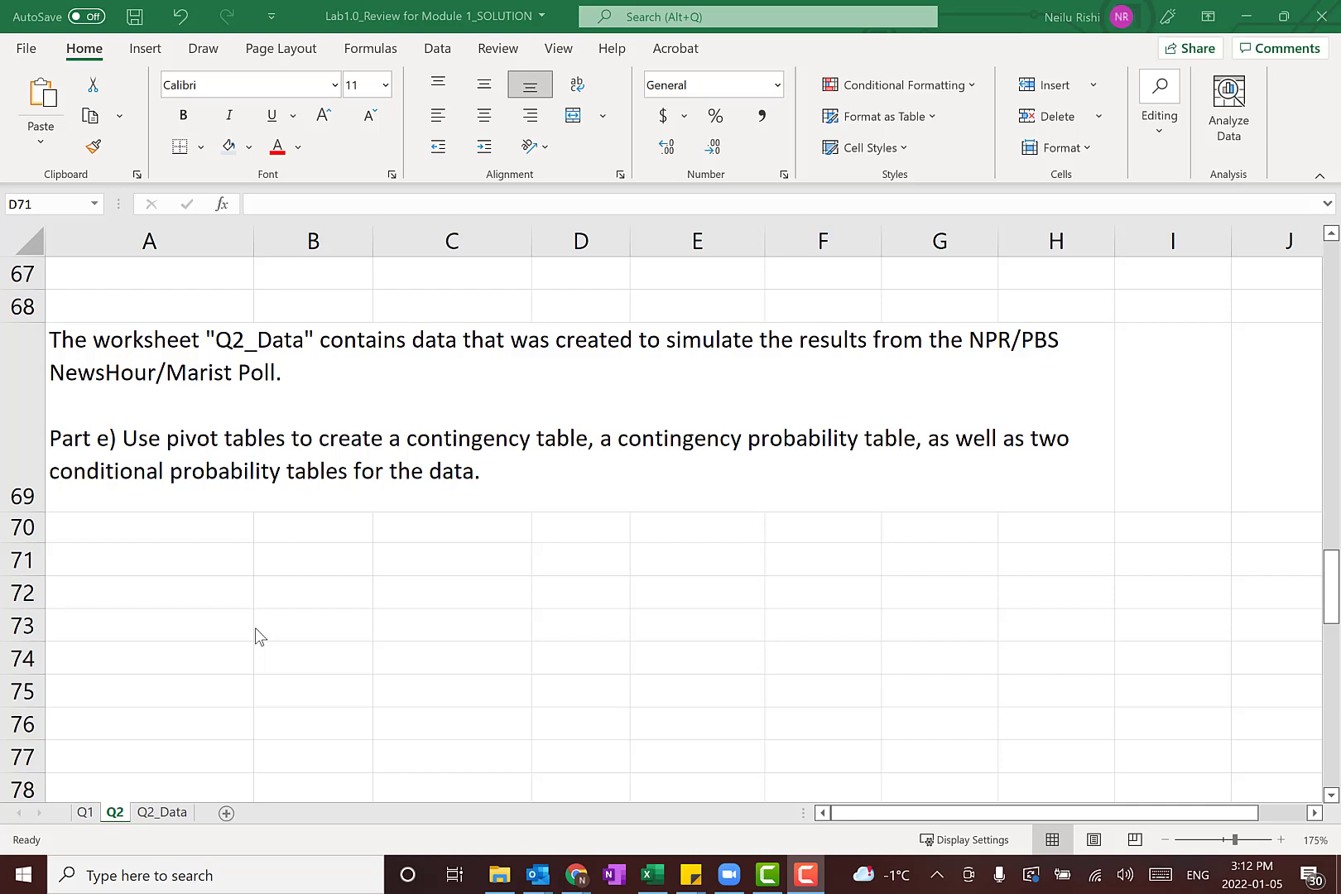
- Select the full survey table on sheet Q2_Data, header row through all data rows
left_click(162, 813)
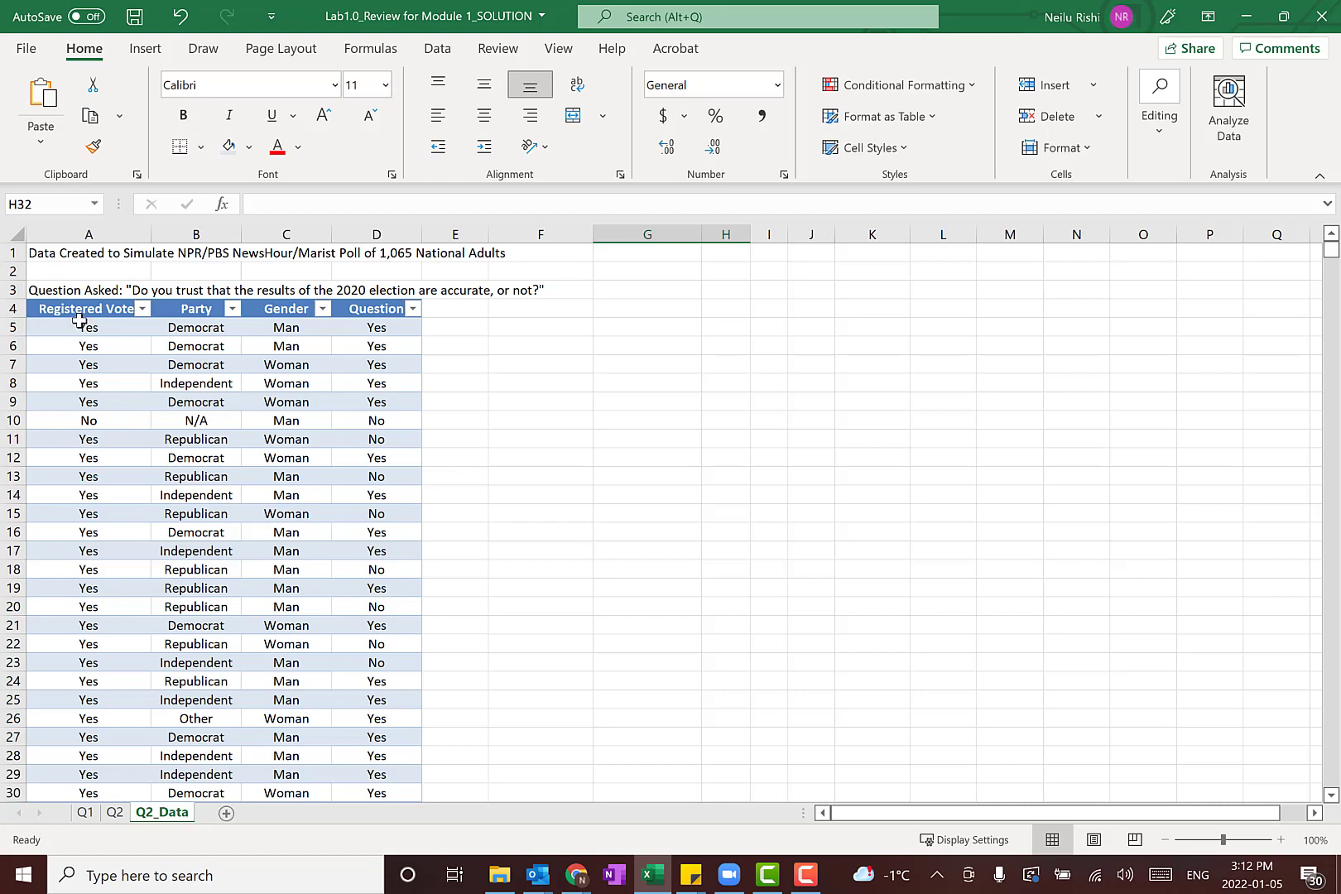
left_click_drag(79, 309, 352, 306)
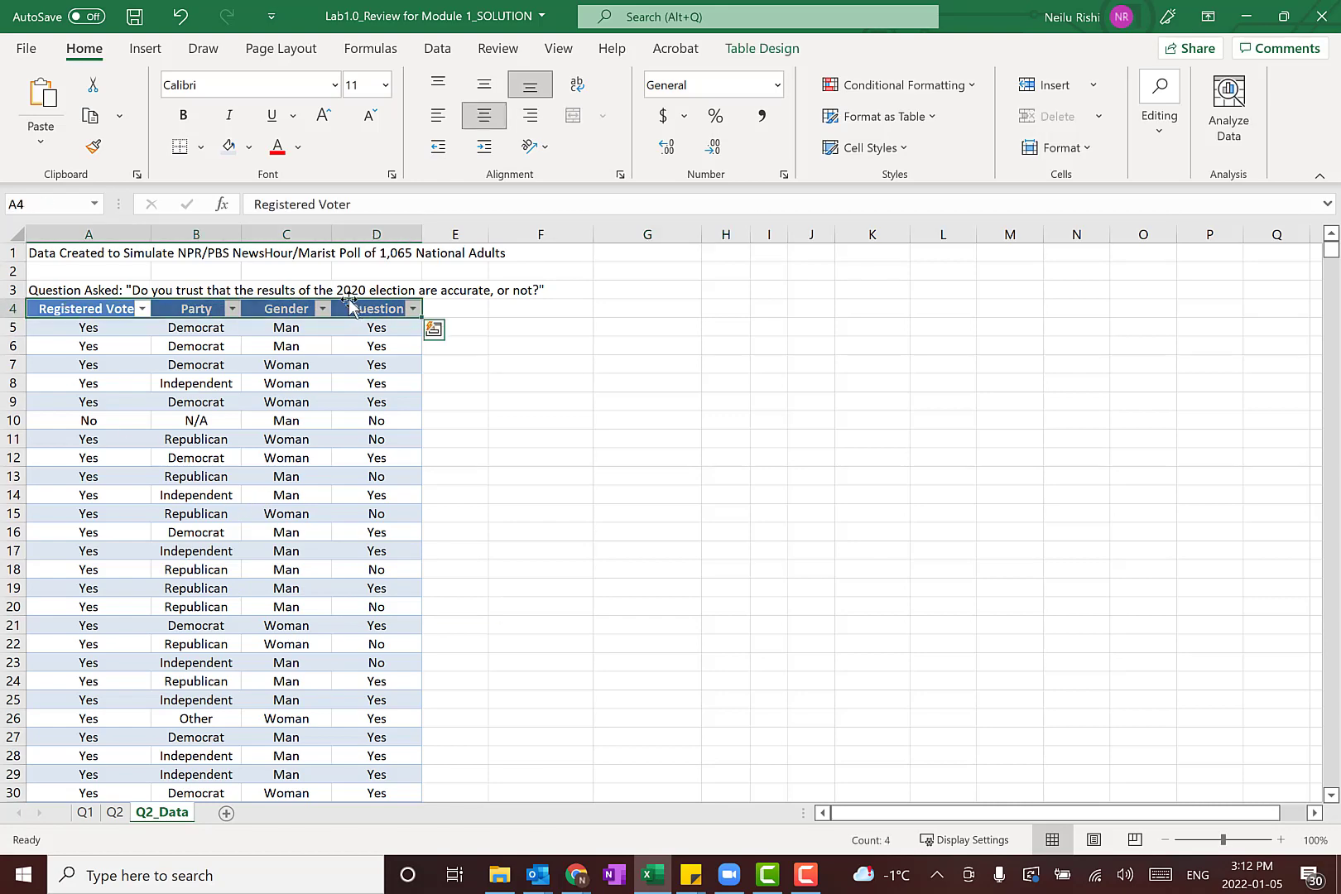
key("ctrl+shift+Down")
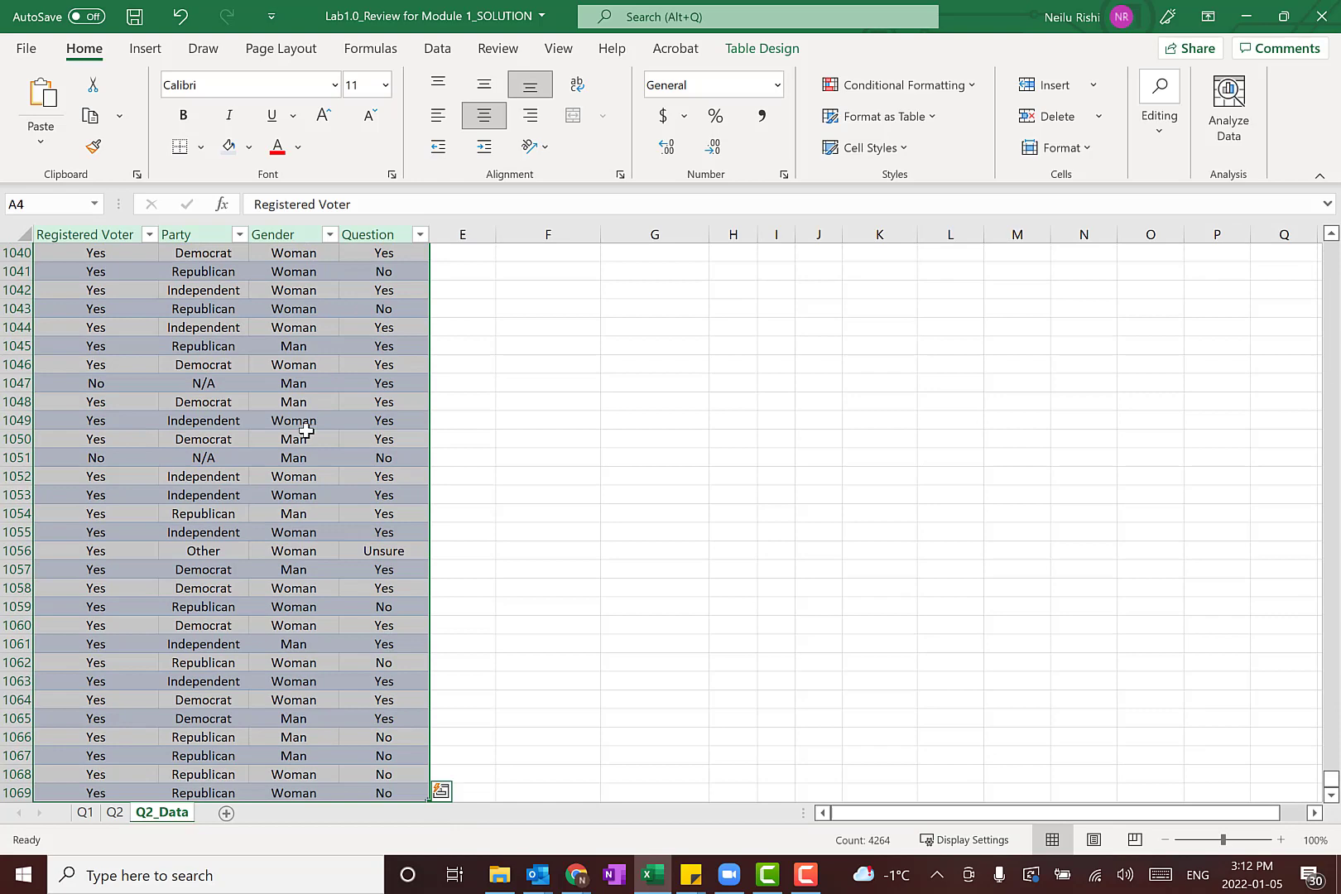
- Create an empty PivotTable from that table on existing sheet Q2 at cell A73
left_click(146, 50)
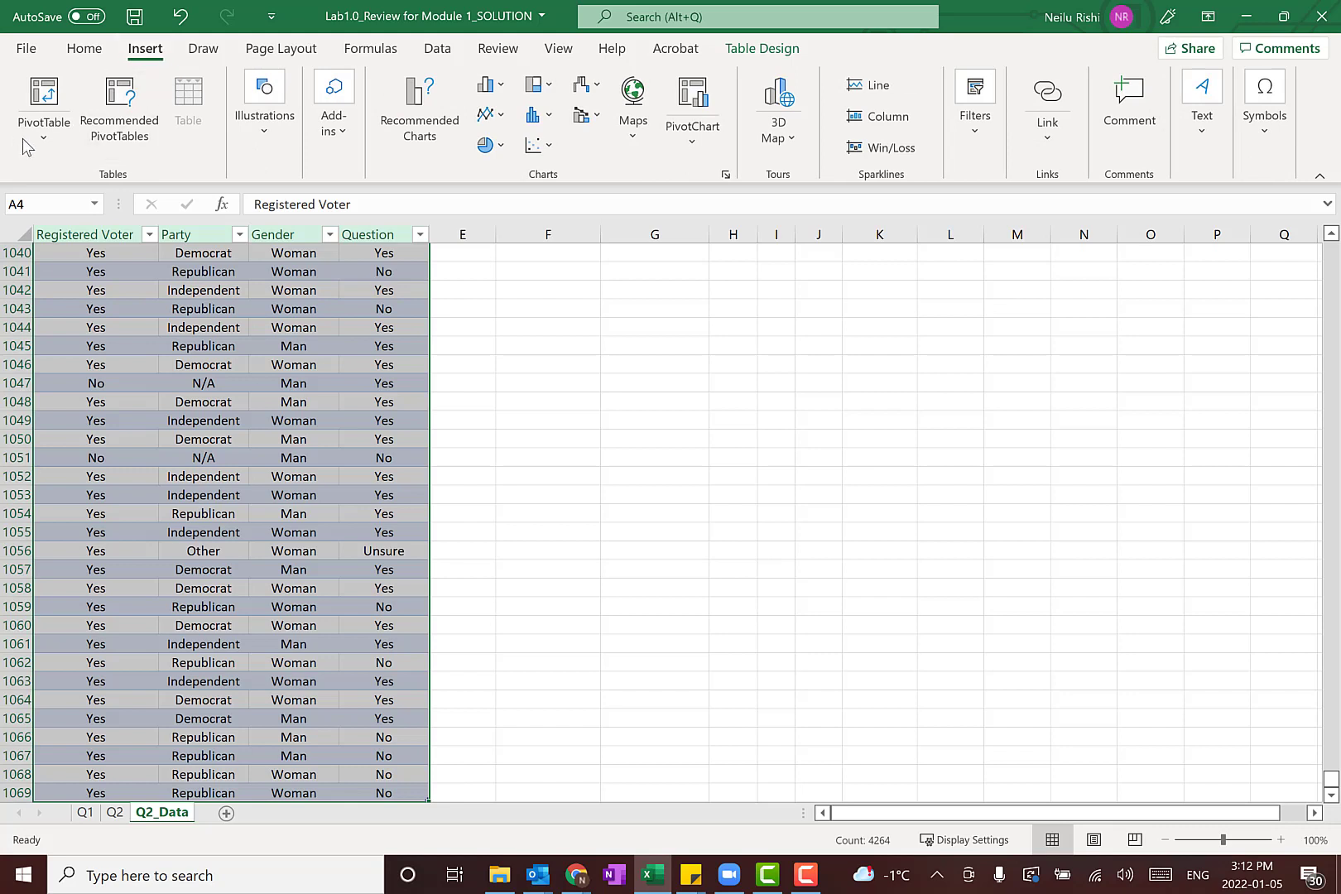
left_click(46, 122)
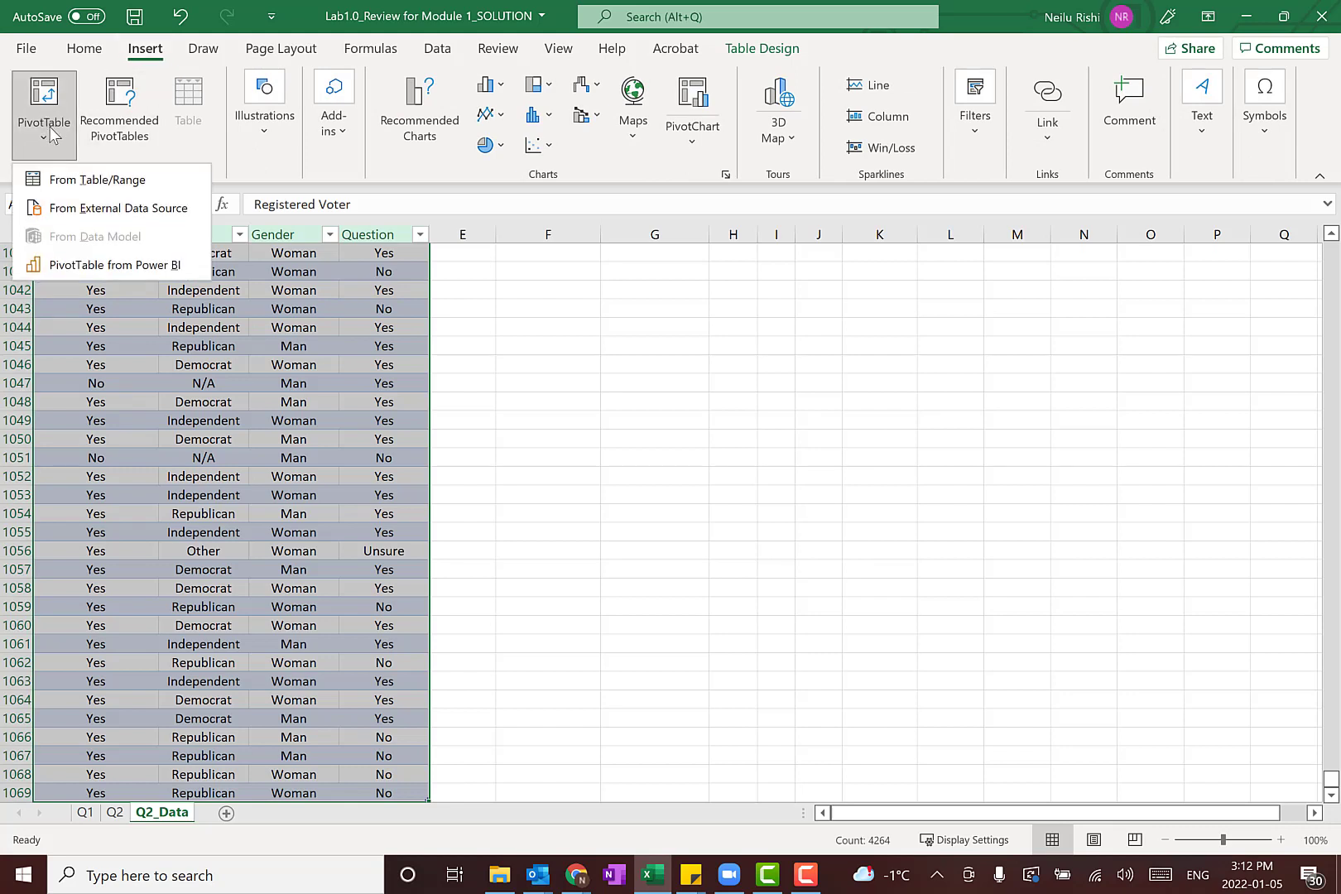
left_click(74, 180)
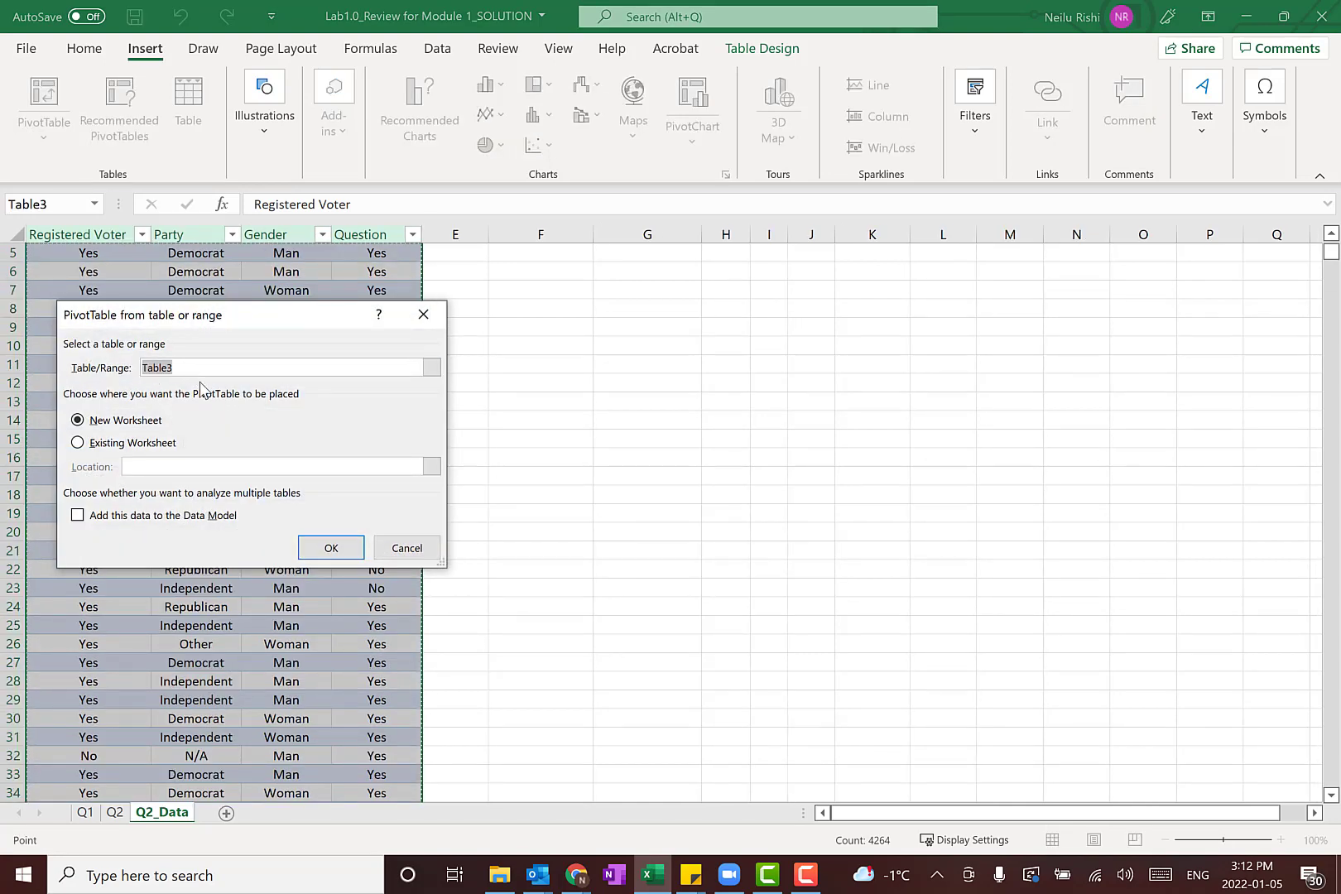
left_click(78, 445)
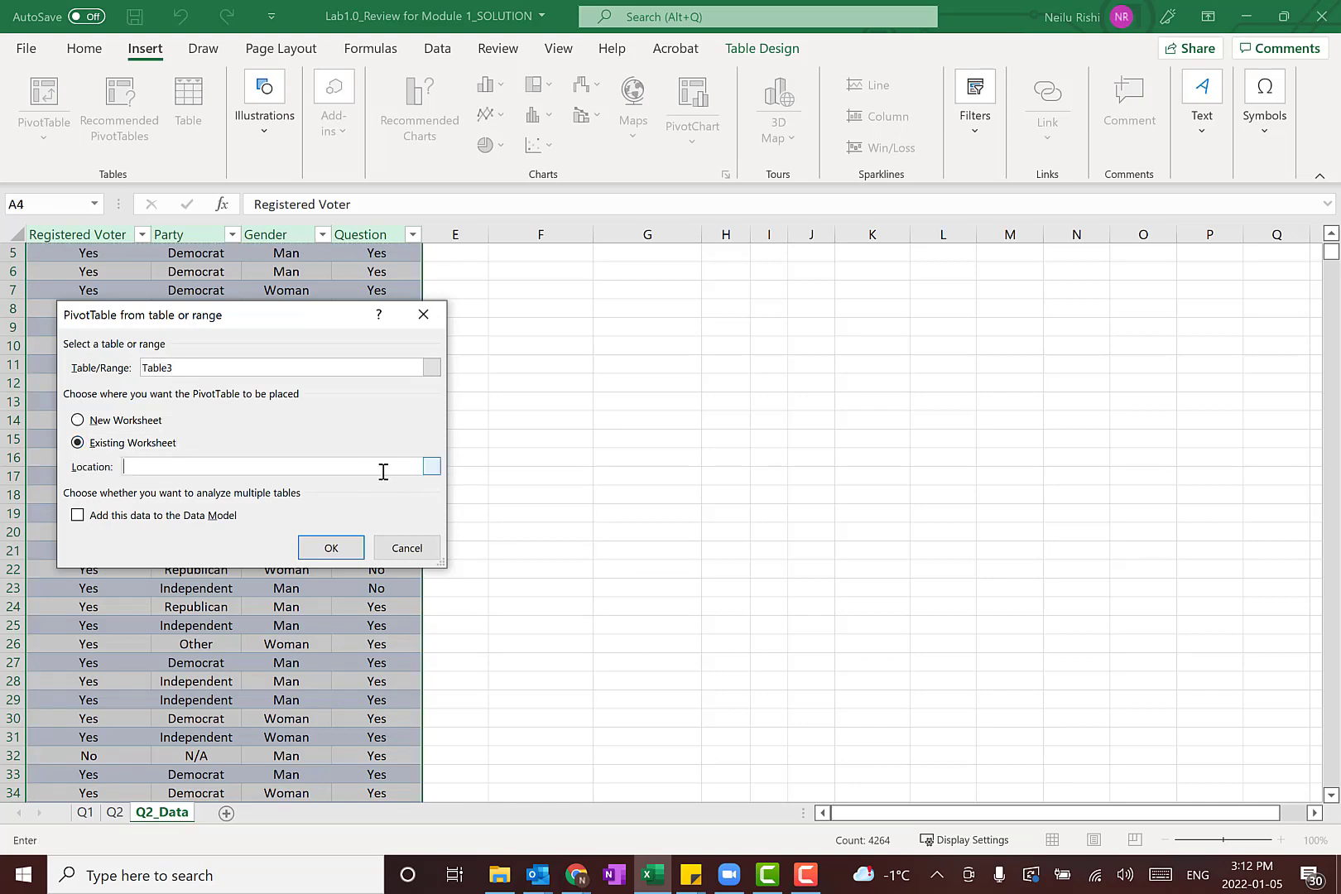
left_click(431, 467)
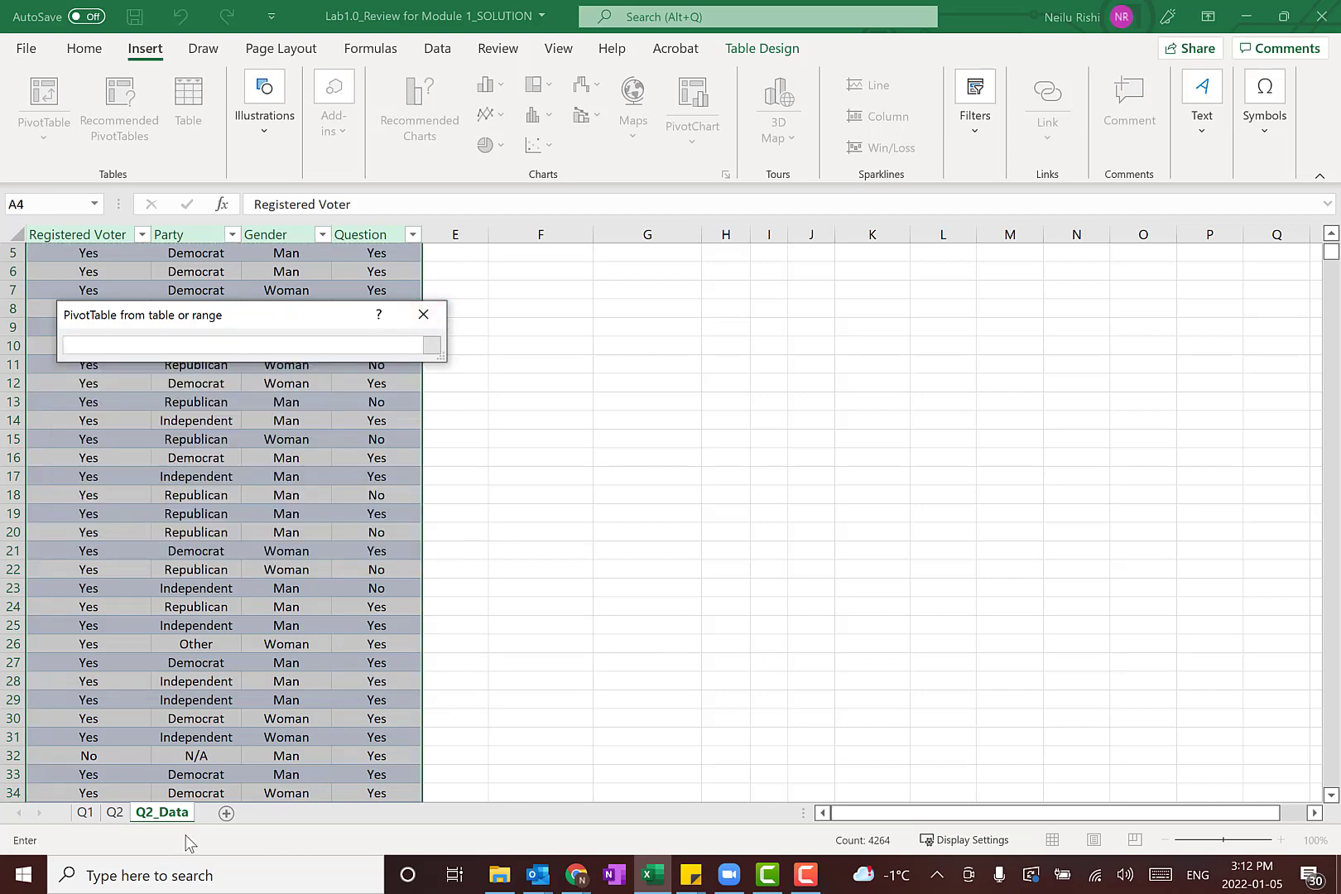
left_click(115, 813)
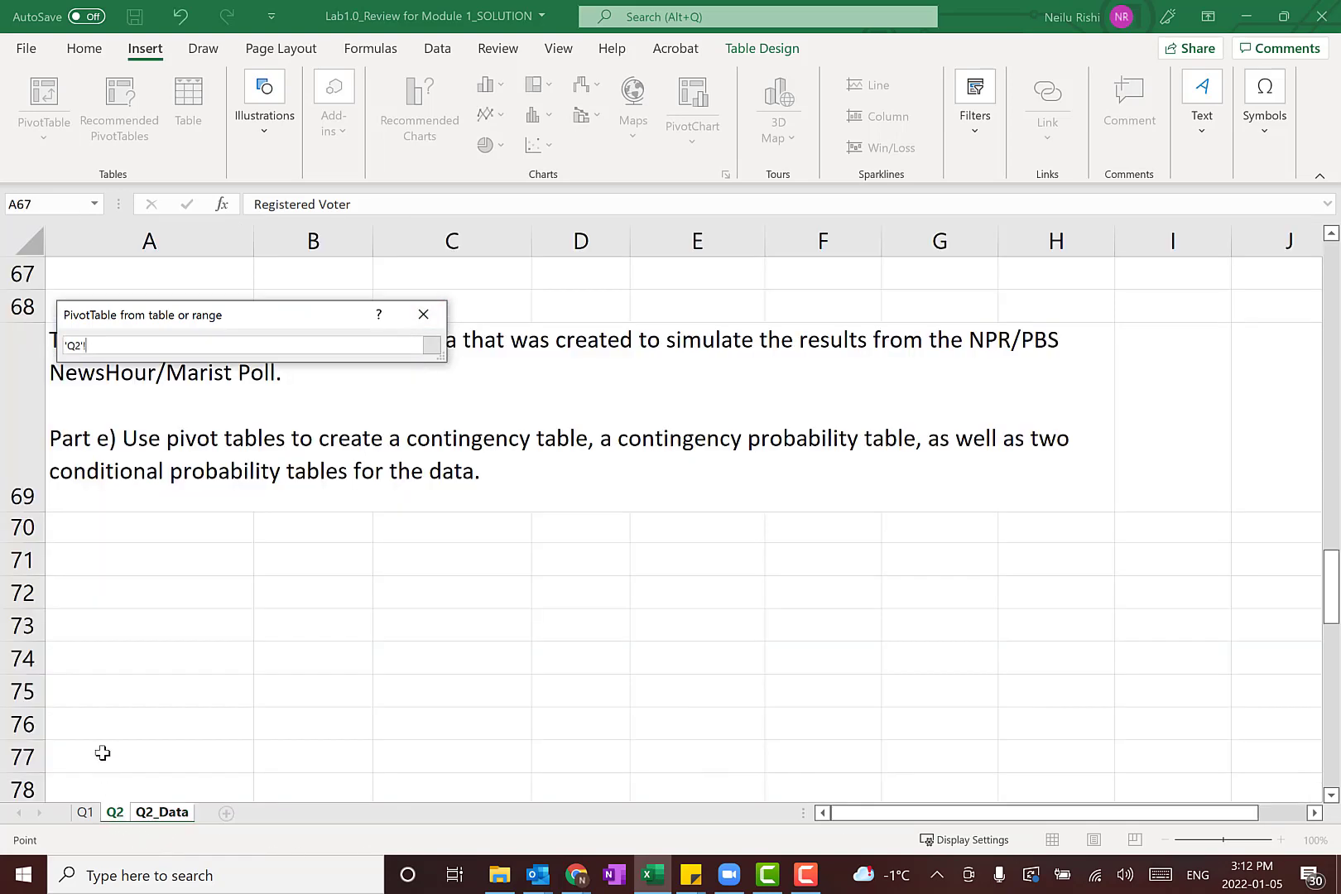
left_click(127, 626)
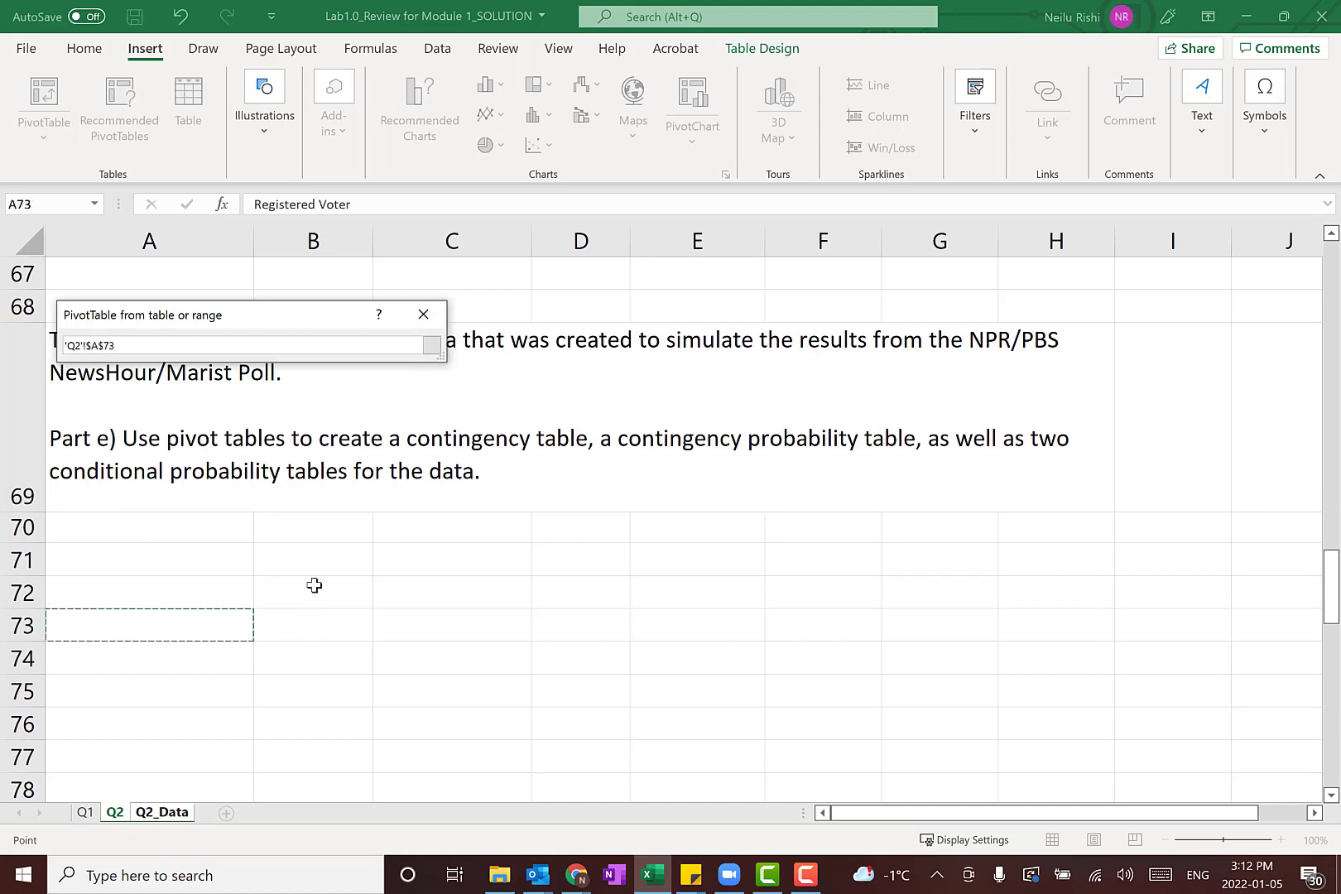
left_click(433, 351)
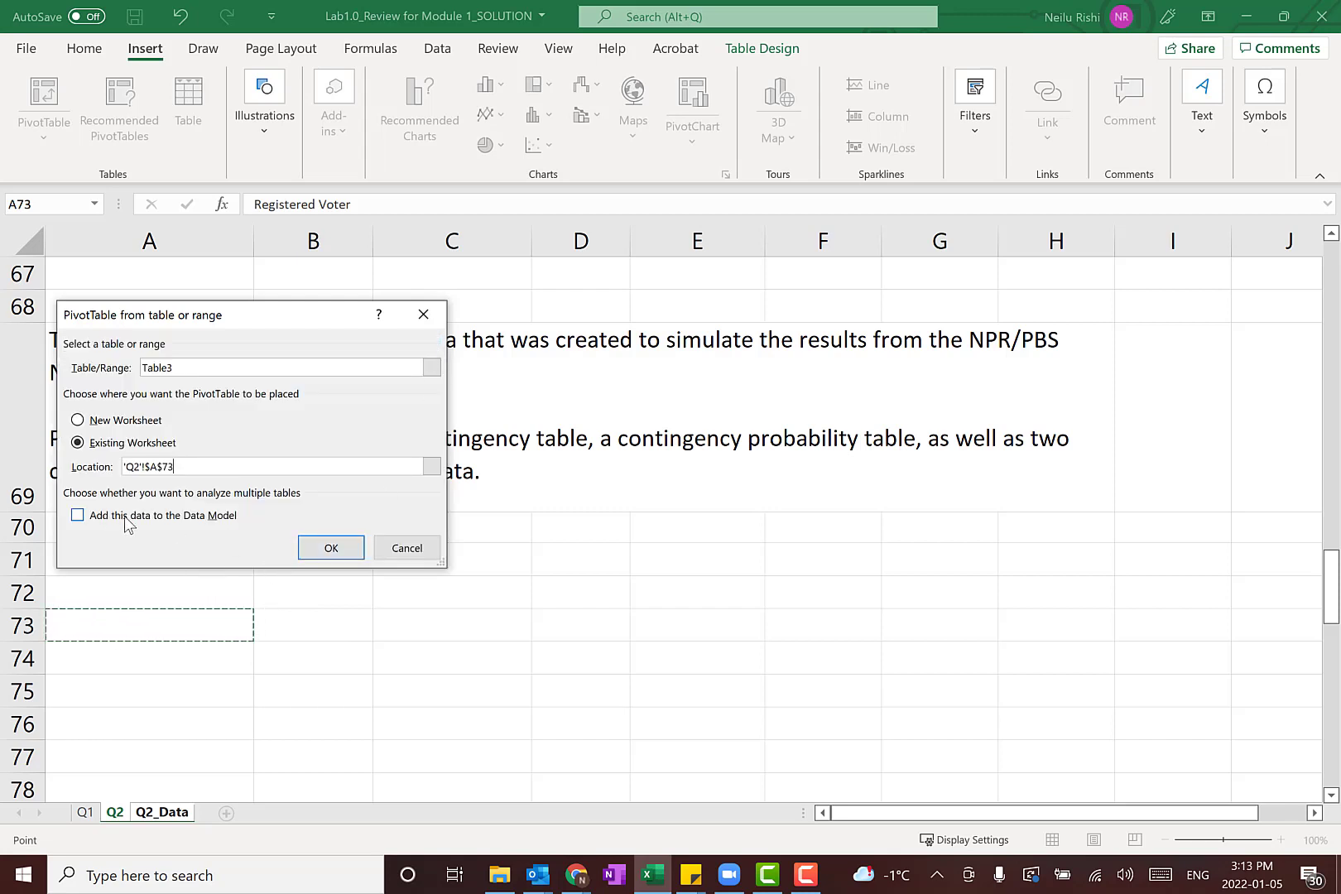
left_click(331, 549)
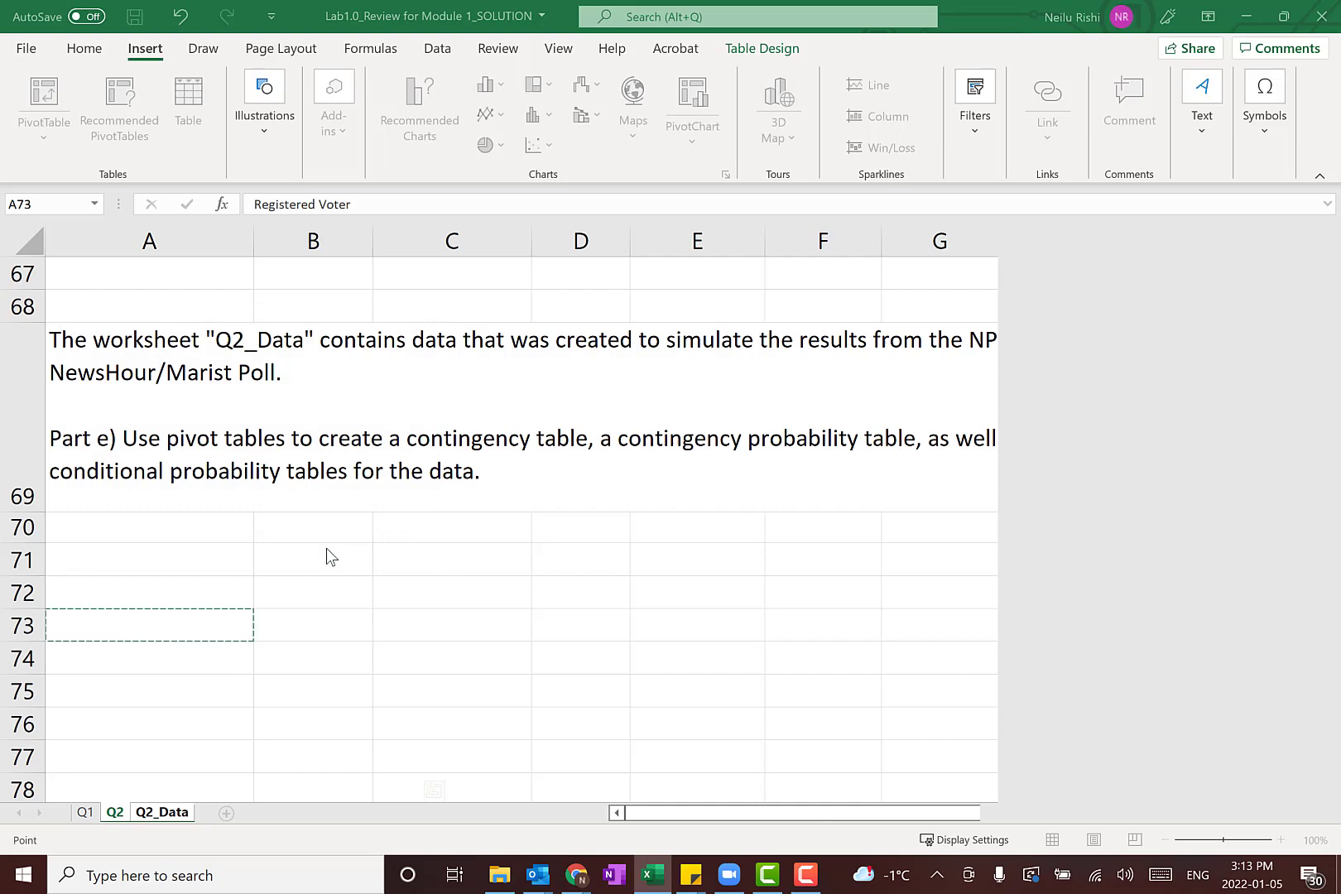
scroll(403, 609, "down", 2)
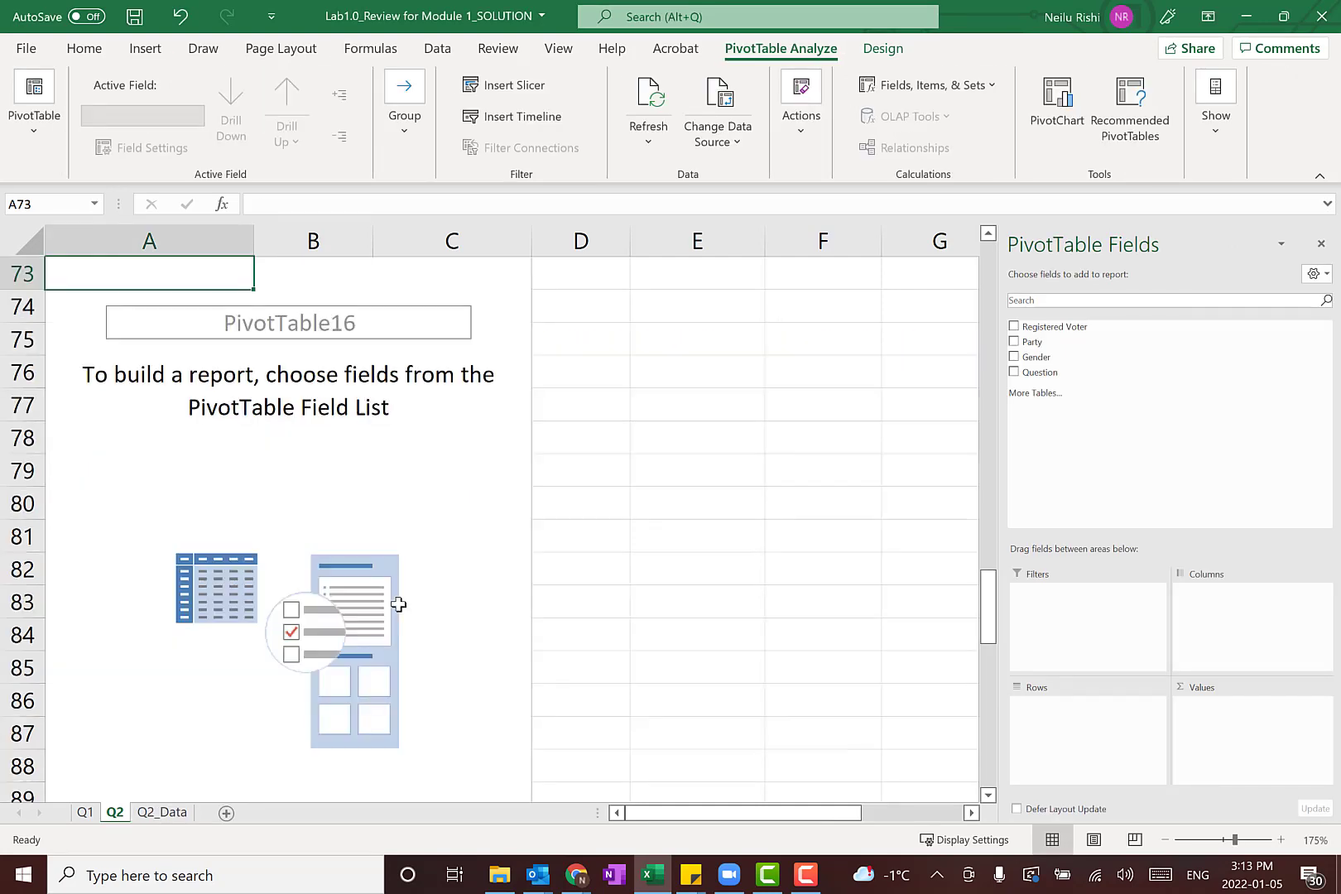
scroll(399, 604, "up", 1)
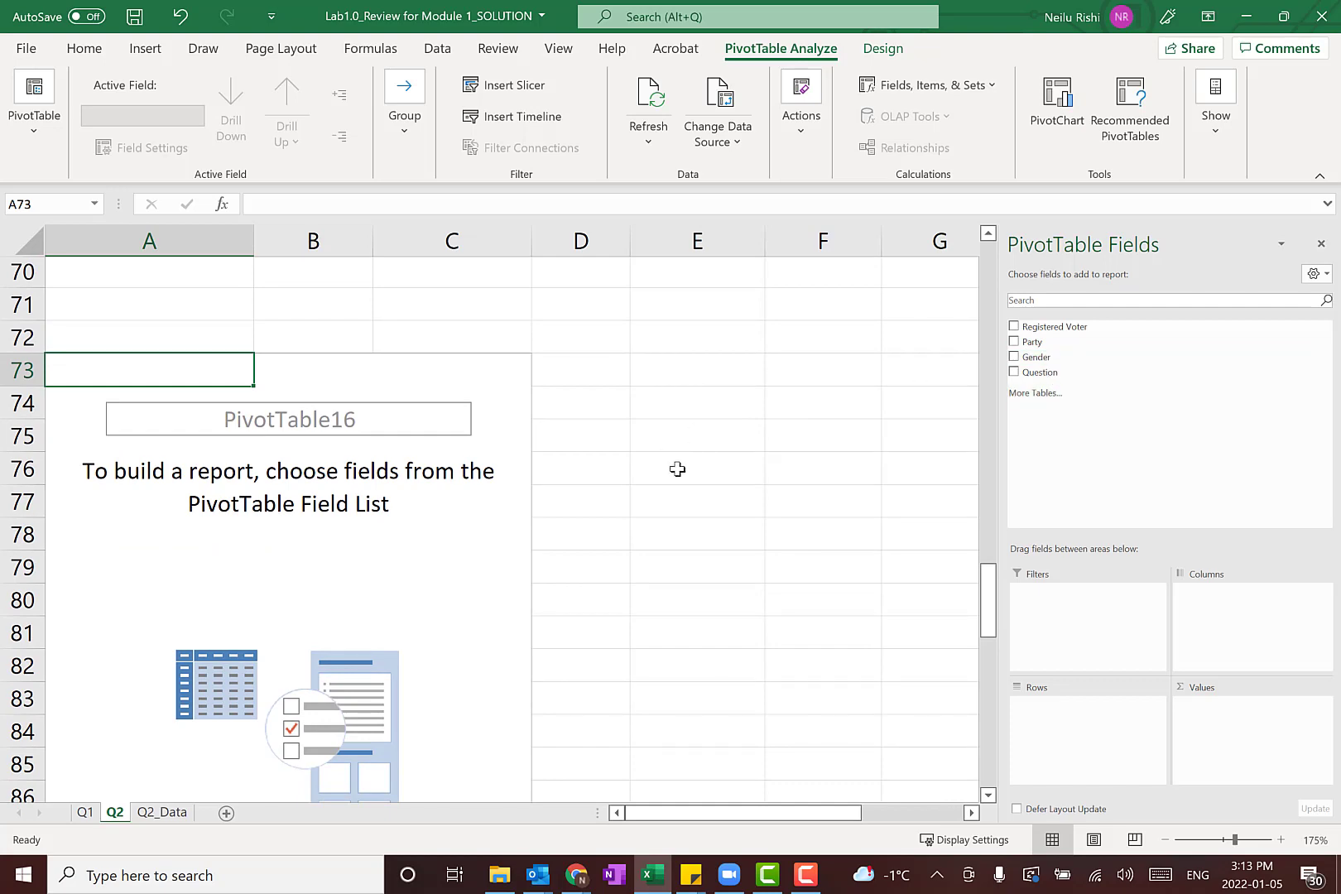
scroll(677, 469, "up", 11)
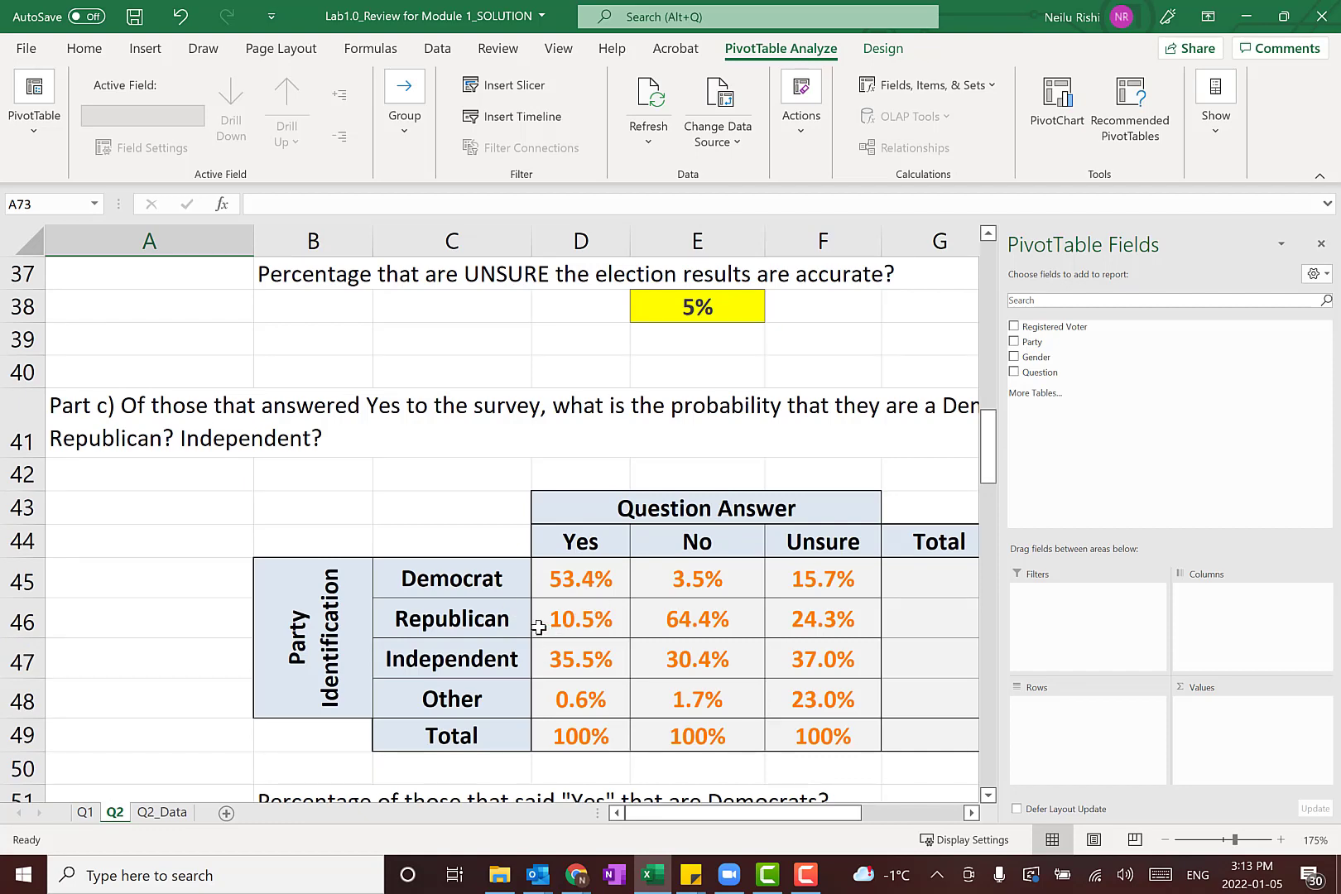
scroll(538, 627, "up", 6)
scroll(538, 625, "down", 1)
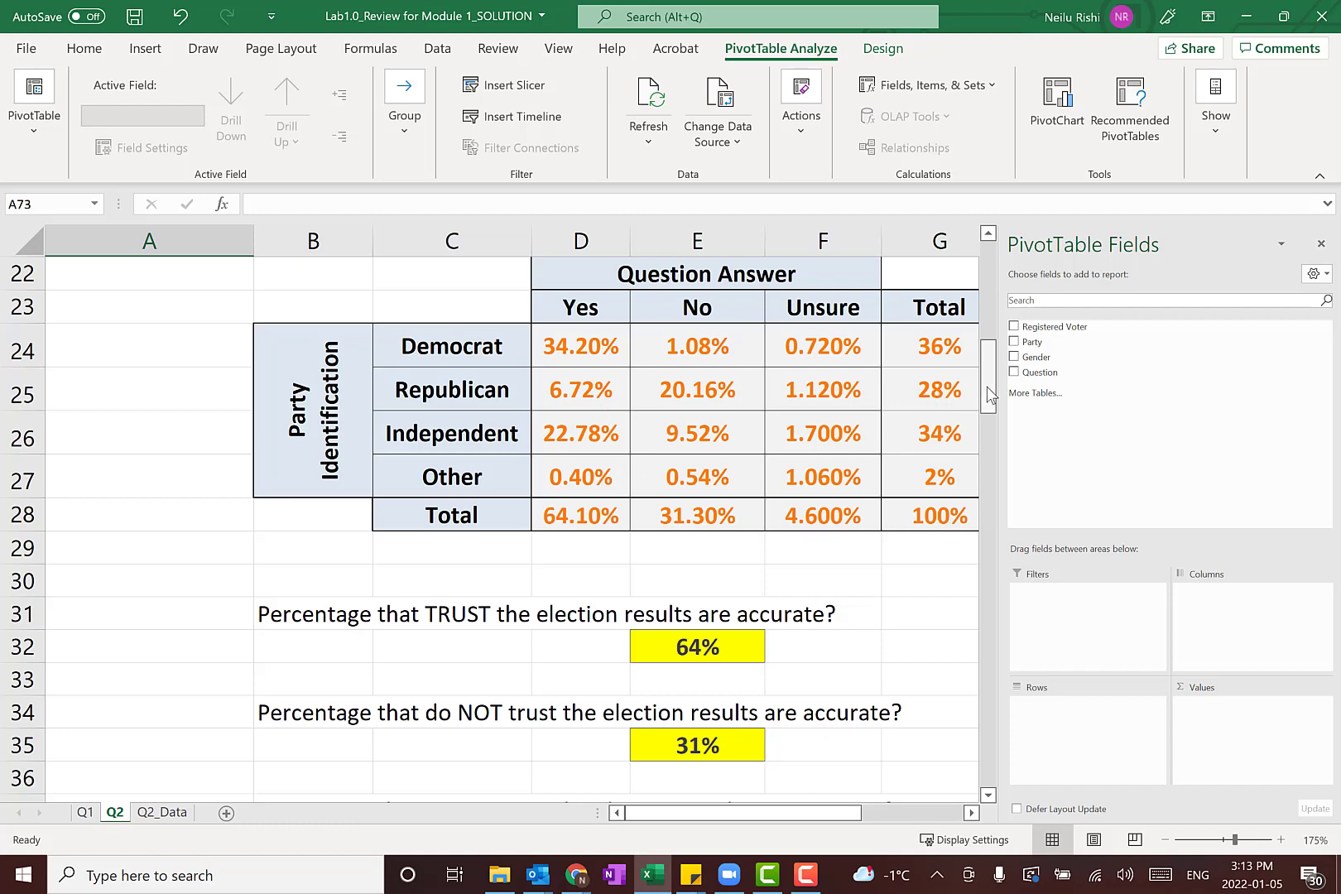
- Put Party in Rows, Question in Columns and Count of Question in Values, totalling 1065
left_click_drag(991, 397, 973, 611)
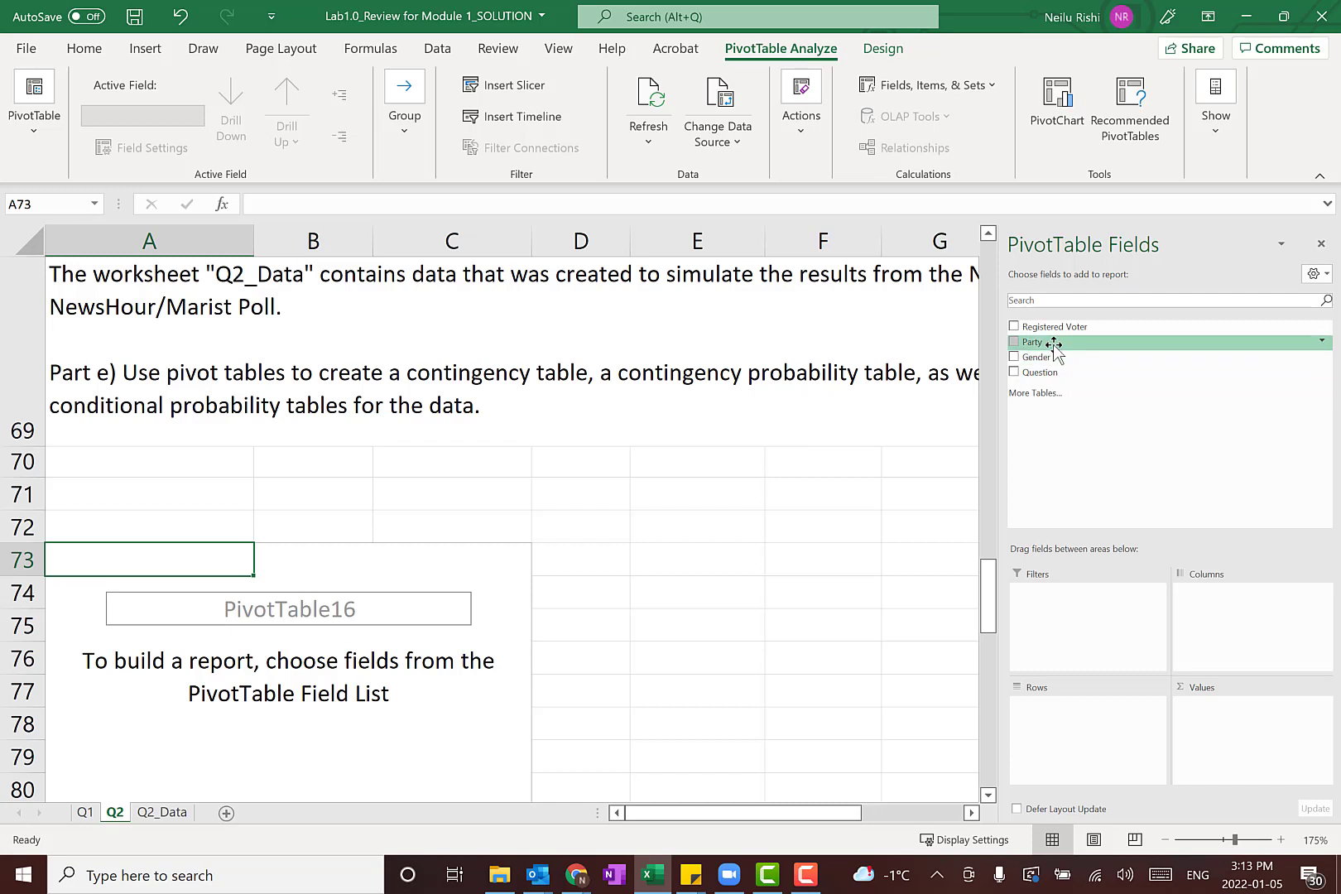
left_click_drag(1054, 344, 1113, 711)
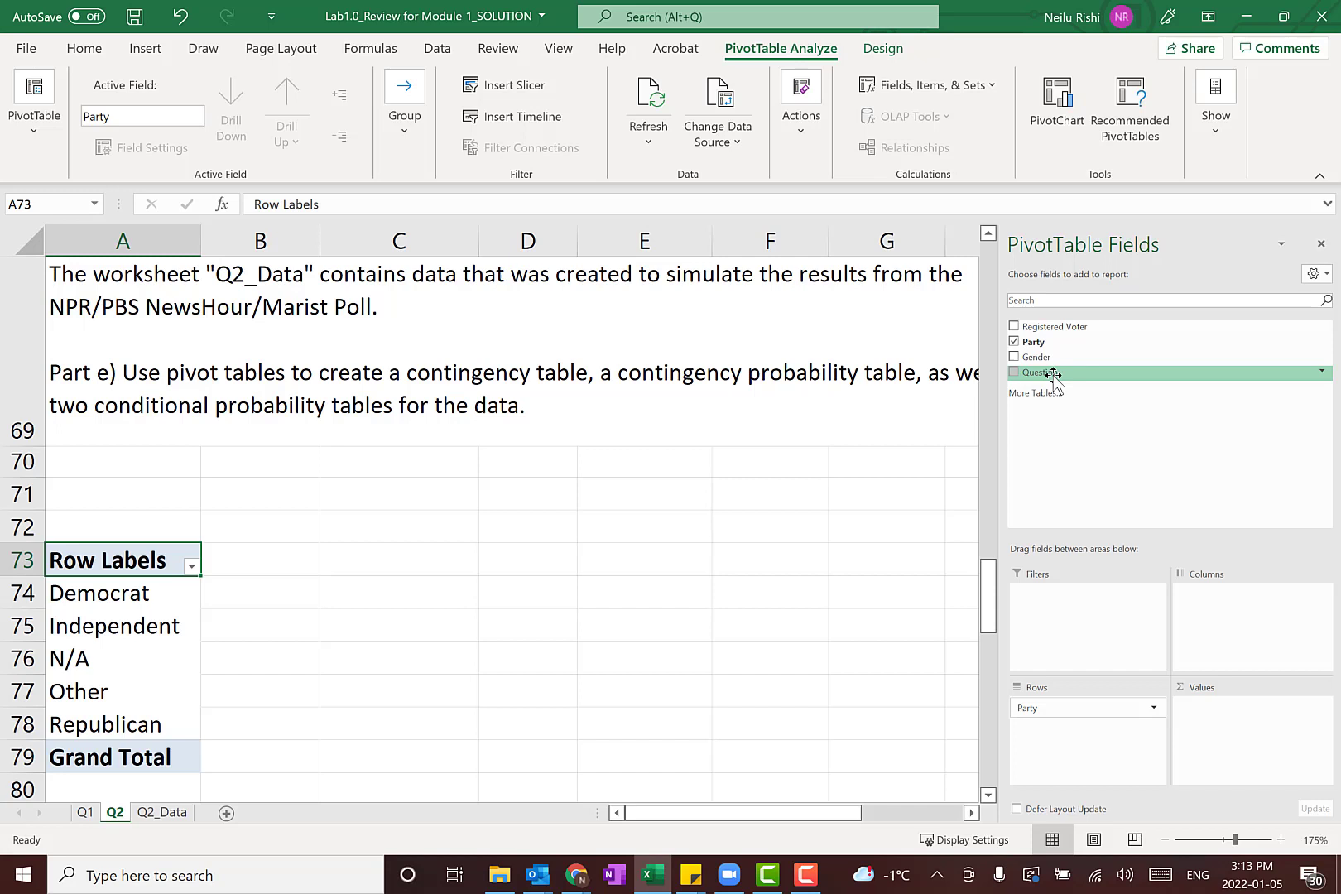
left_click_drag(1054, 374, 1230, 606)
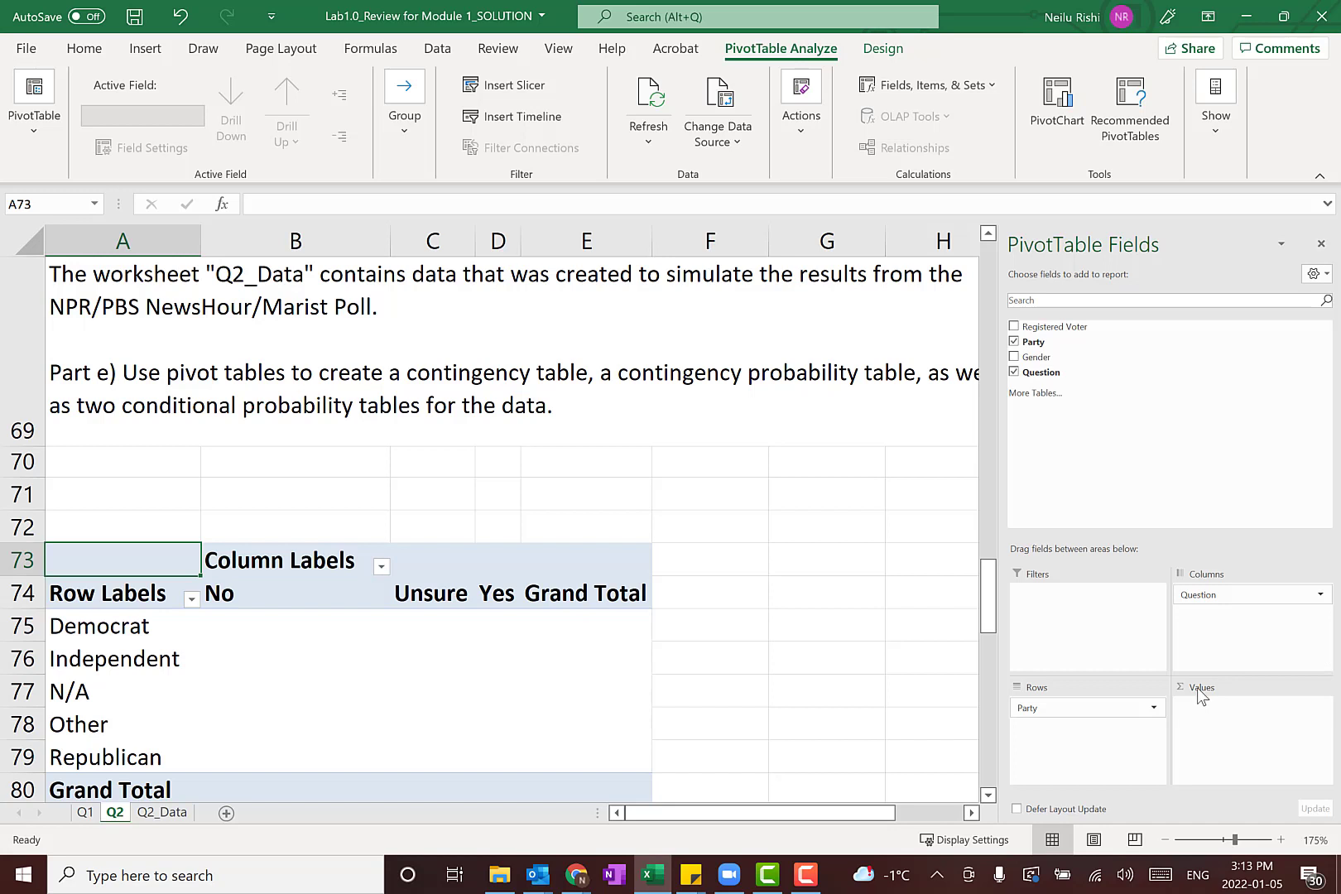
left_click_drag(1041, 373, 1242, 734)
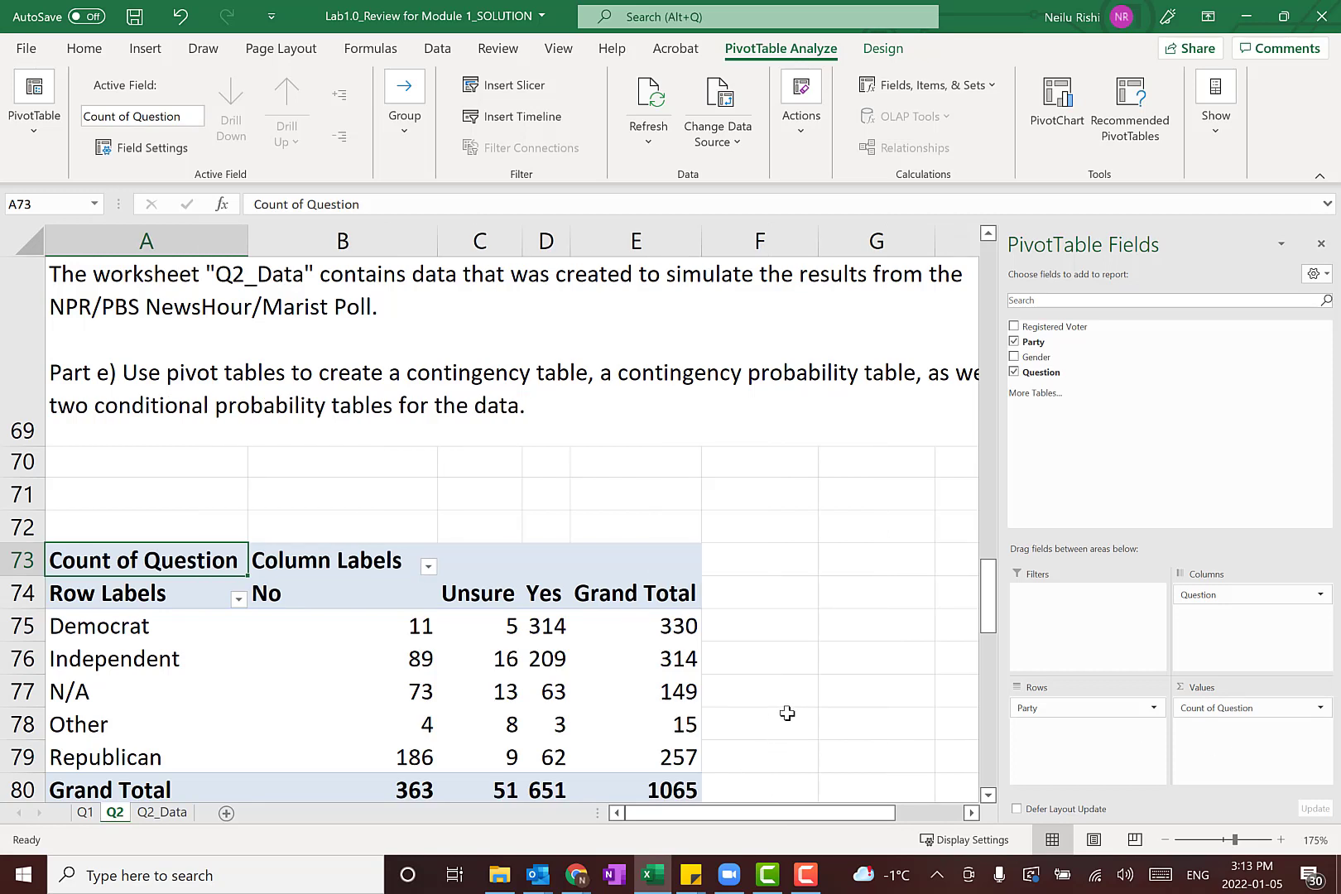
left_click(650, 790)
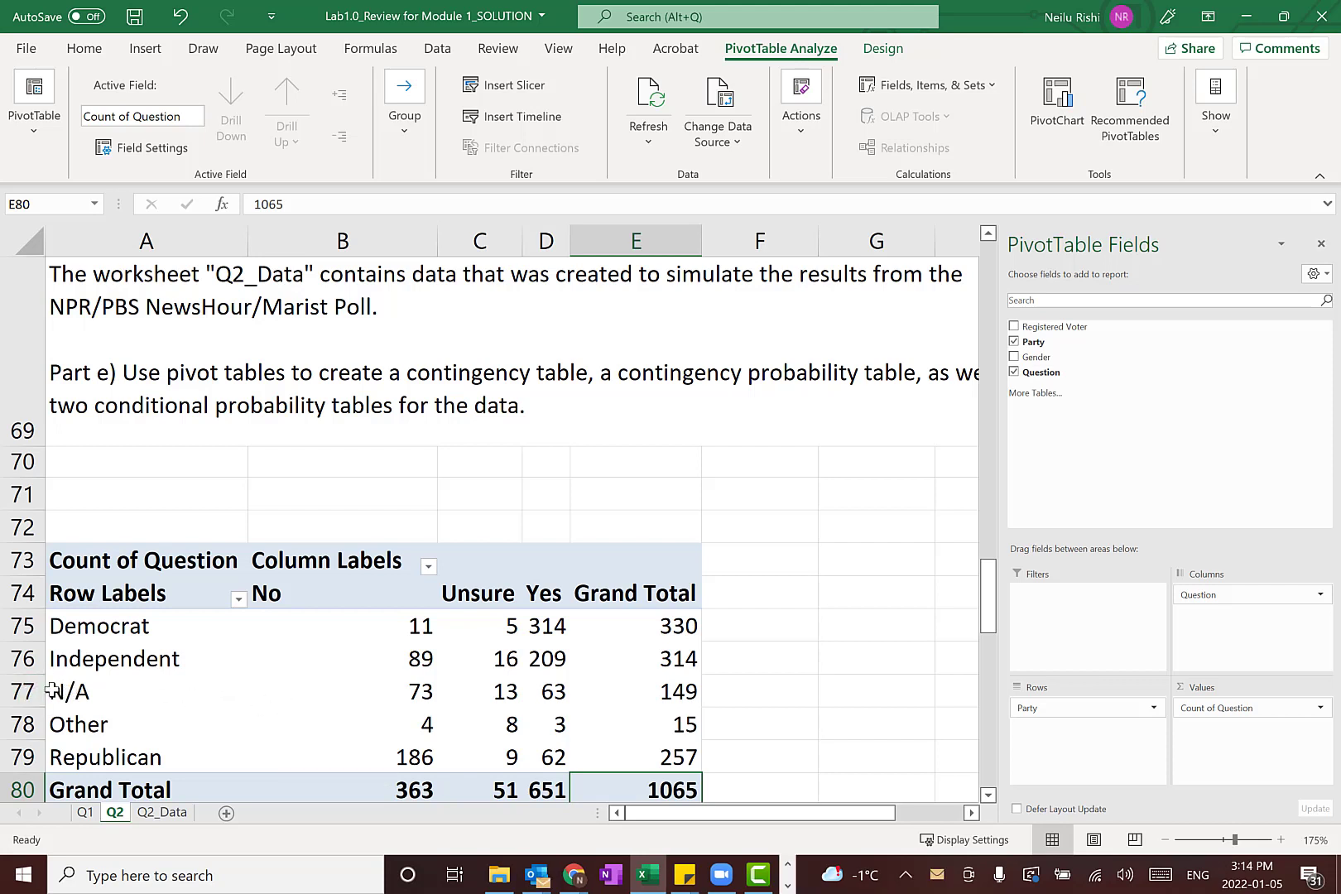
left_click(163, 815)
left_click(292, 553)
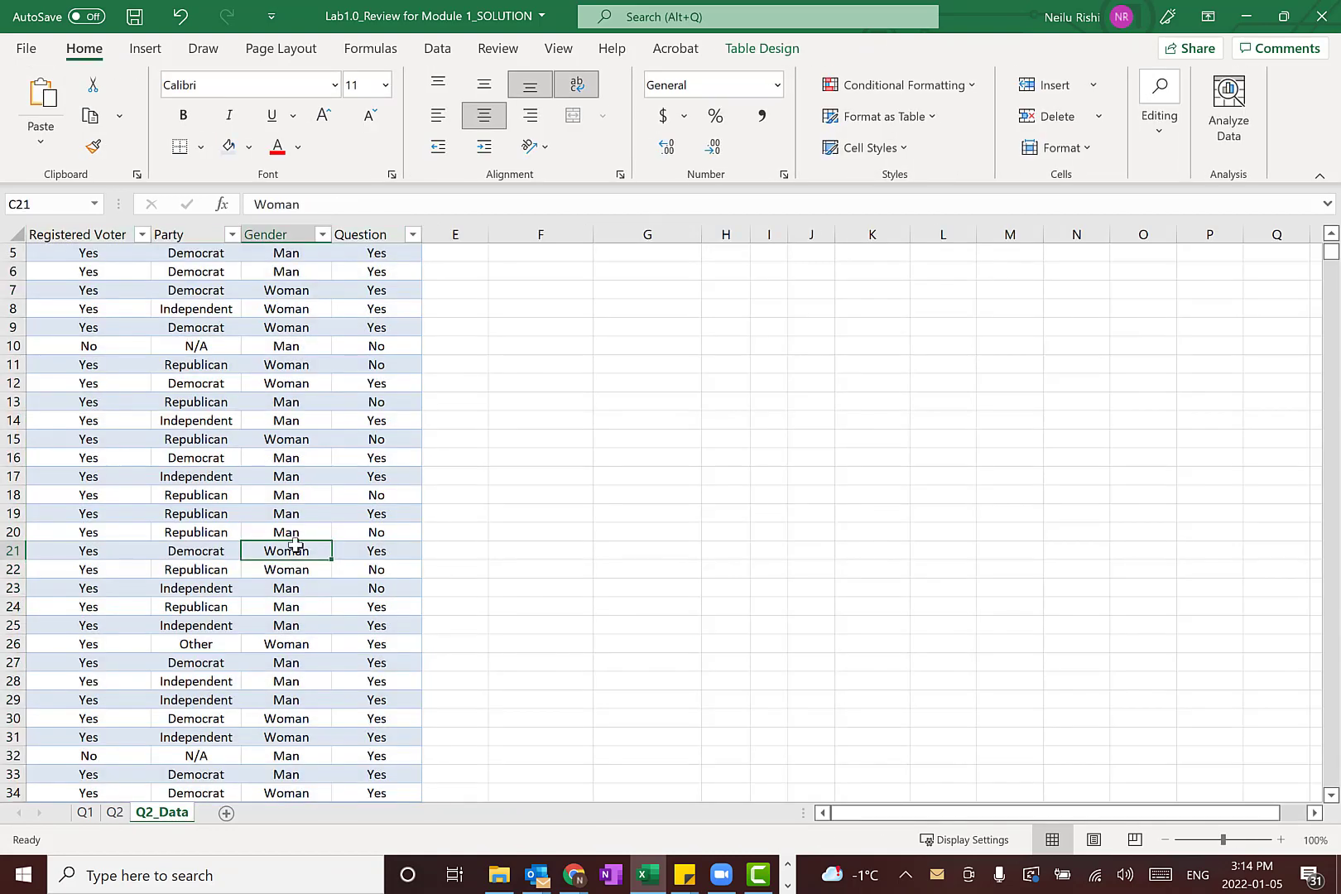
scroll(291, 551, "up", 2)
left_click(77, 309)
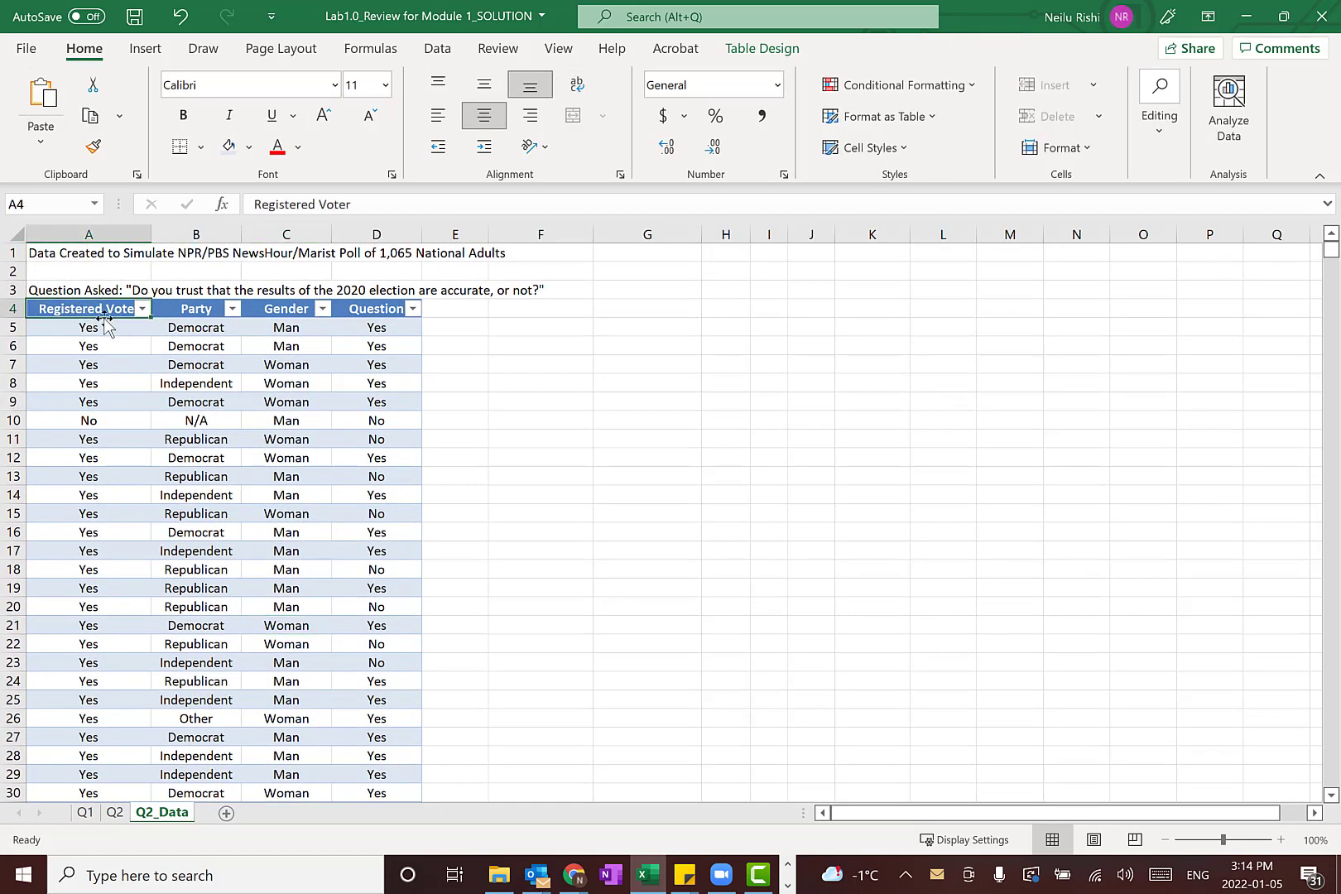
left_click(142, 308)
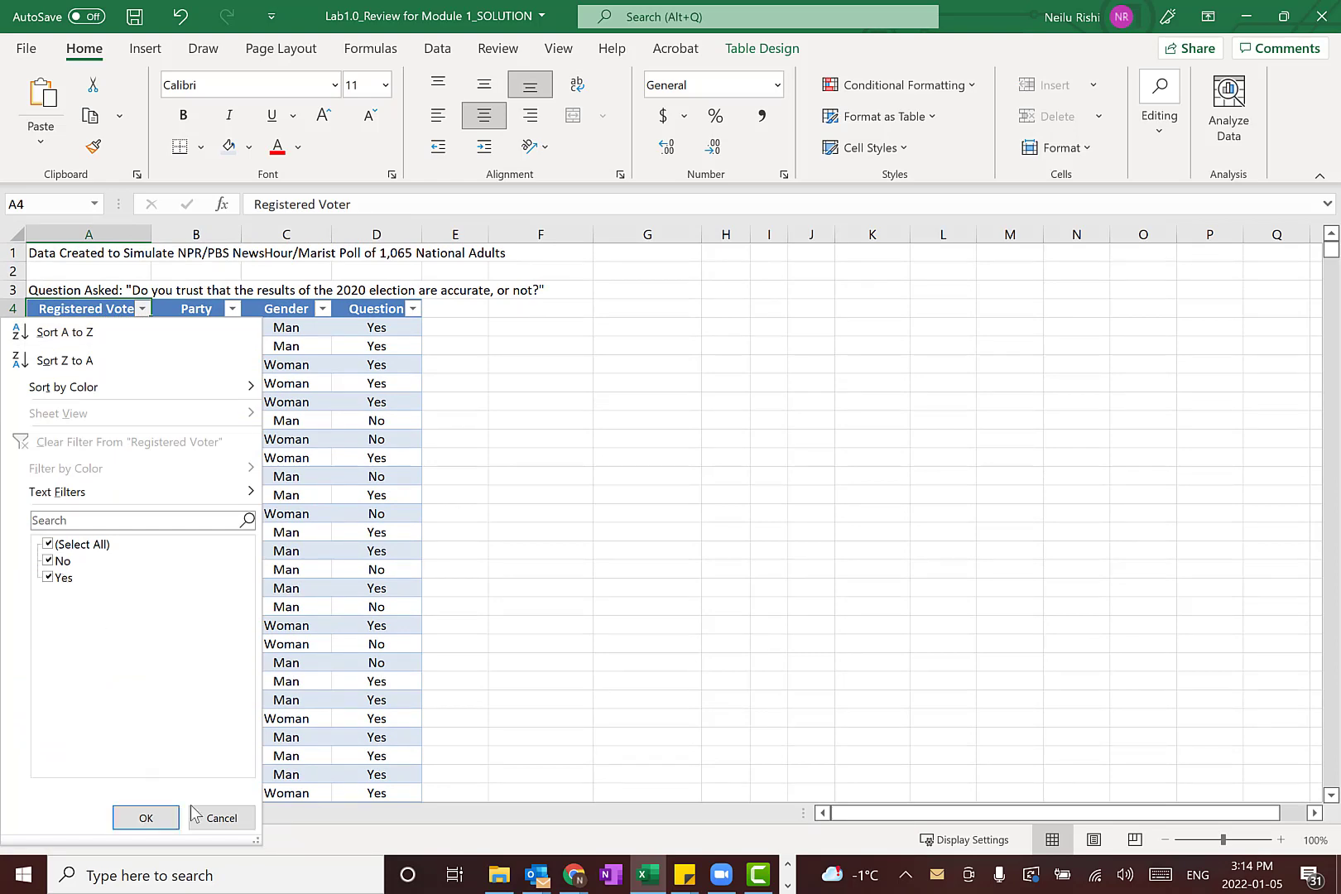
left_click(222, 818)
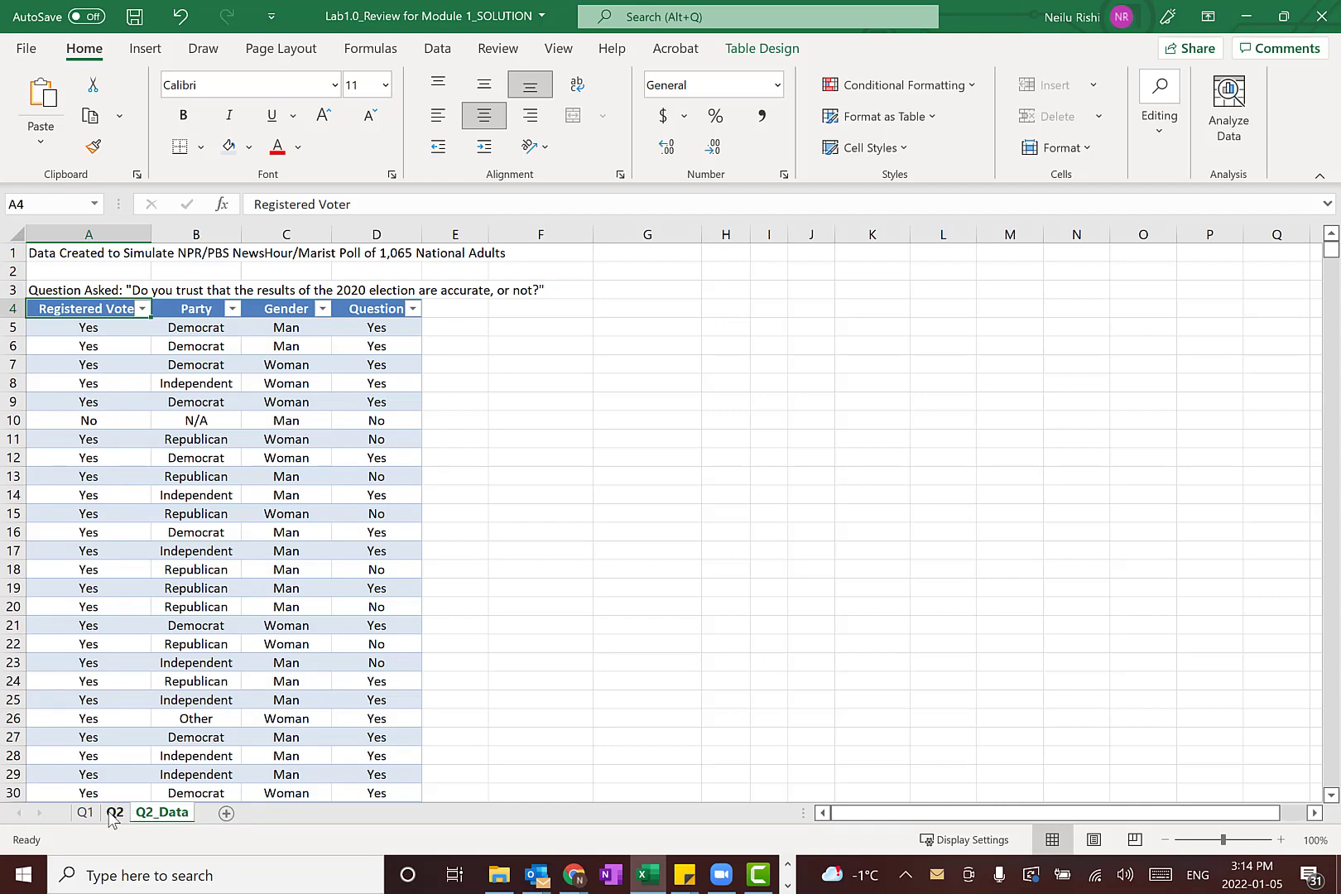
left_click(114, 816)
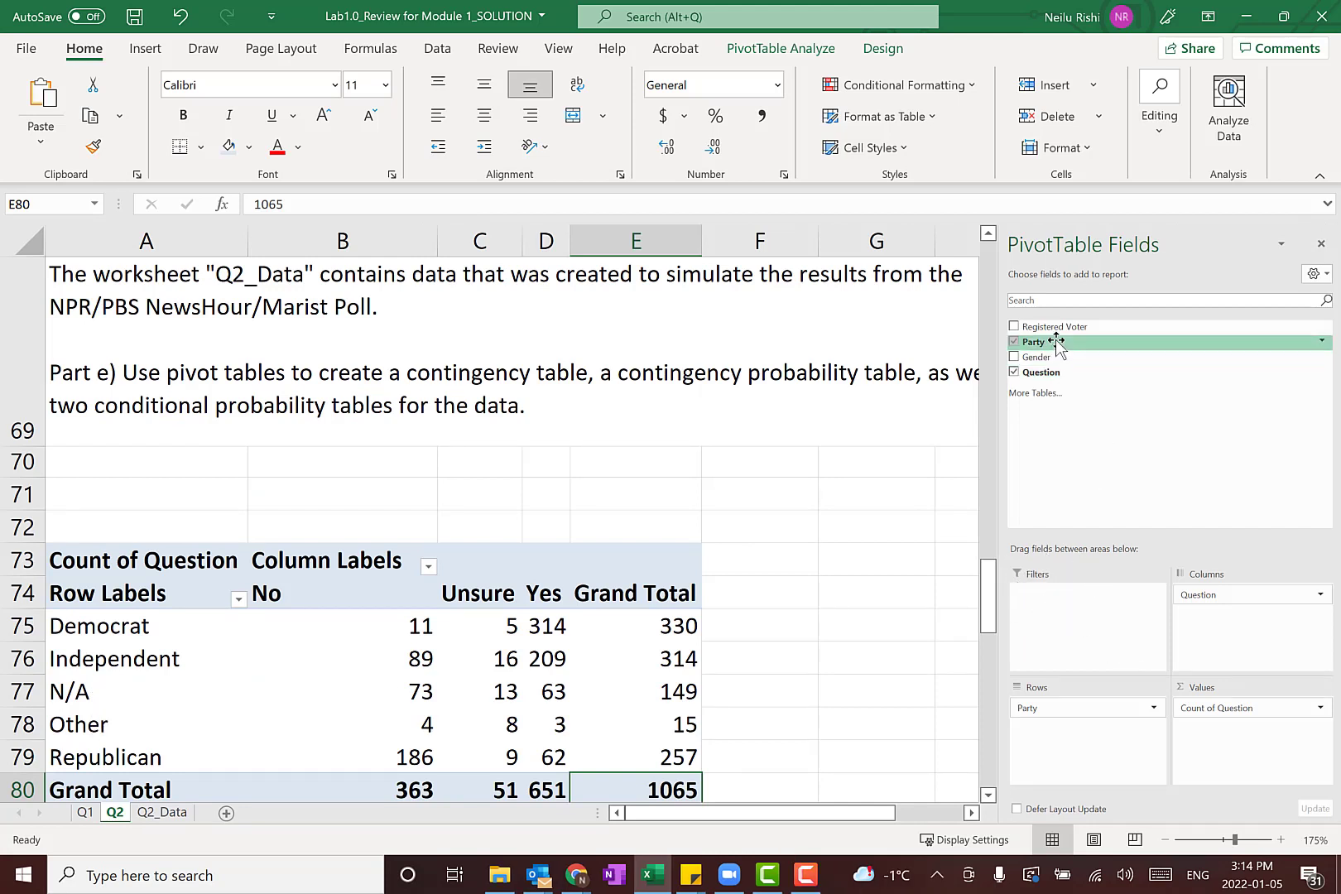
- Filter the pivot by Registered Voter = Yes, giving 290 No, 38 Unsure, 588 Yes (916)
left_click_drag(1055, 327, 1069, 625)
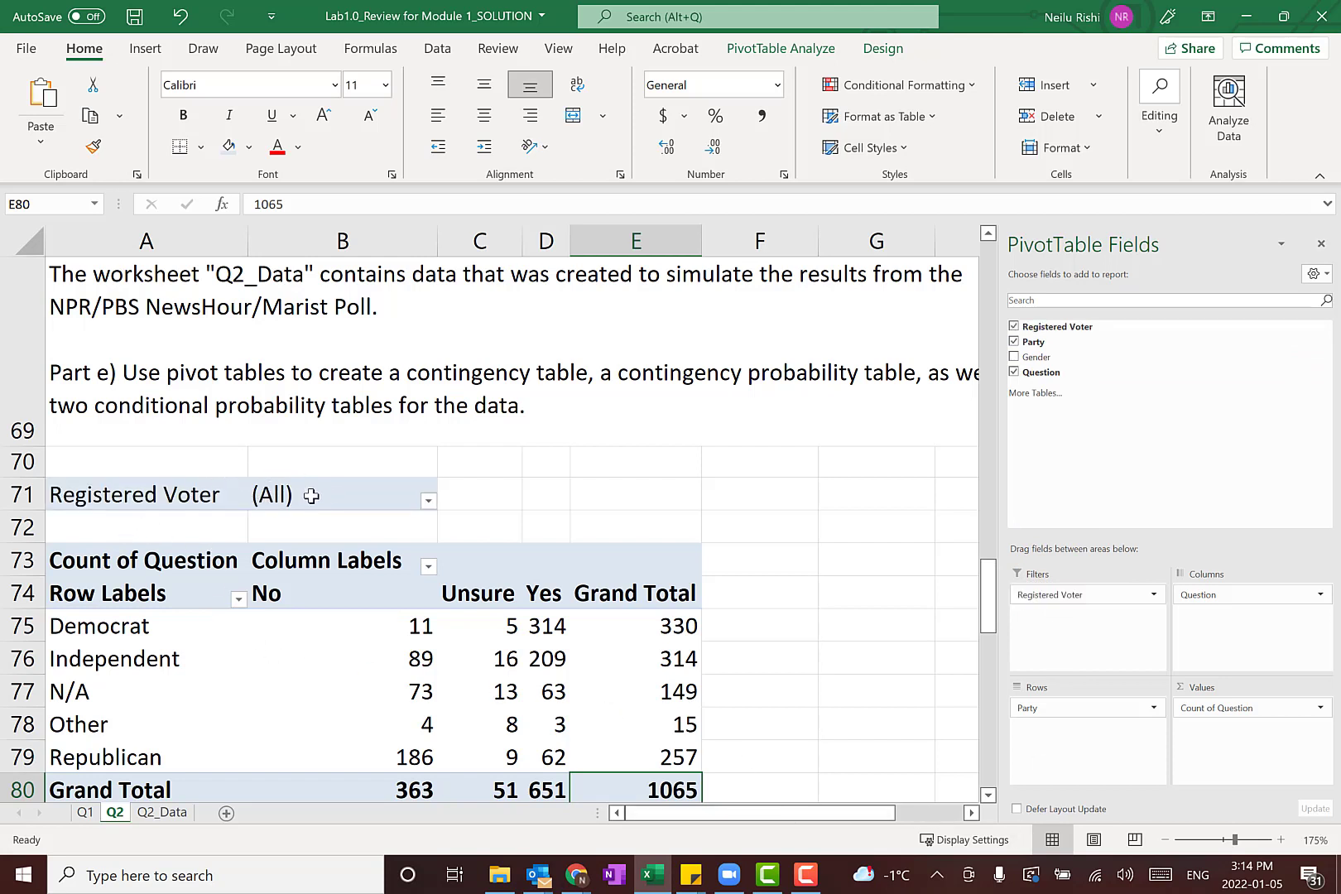
left_click(428, 505)
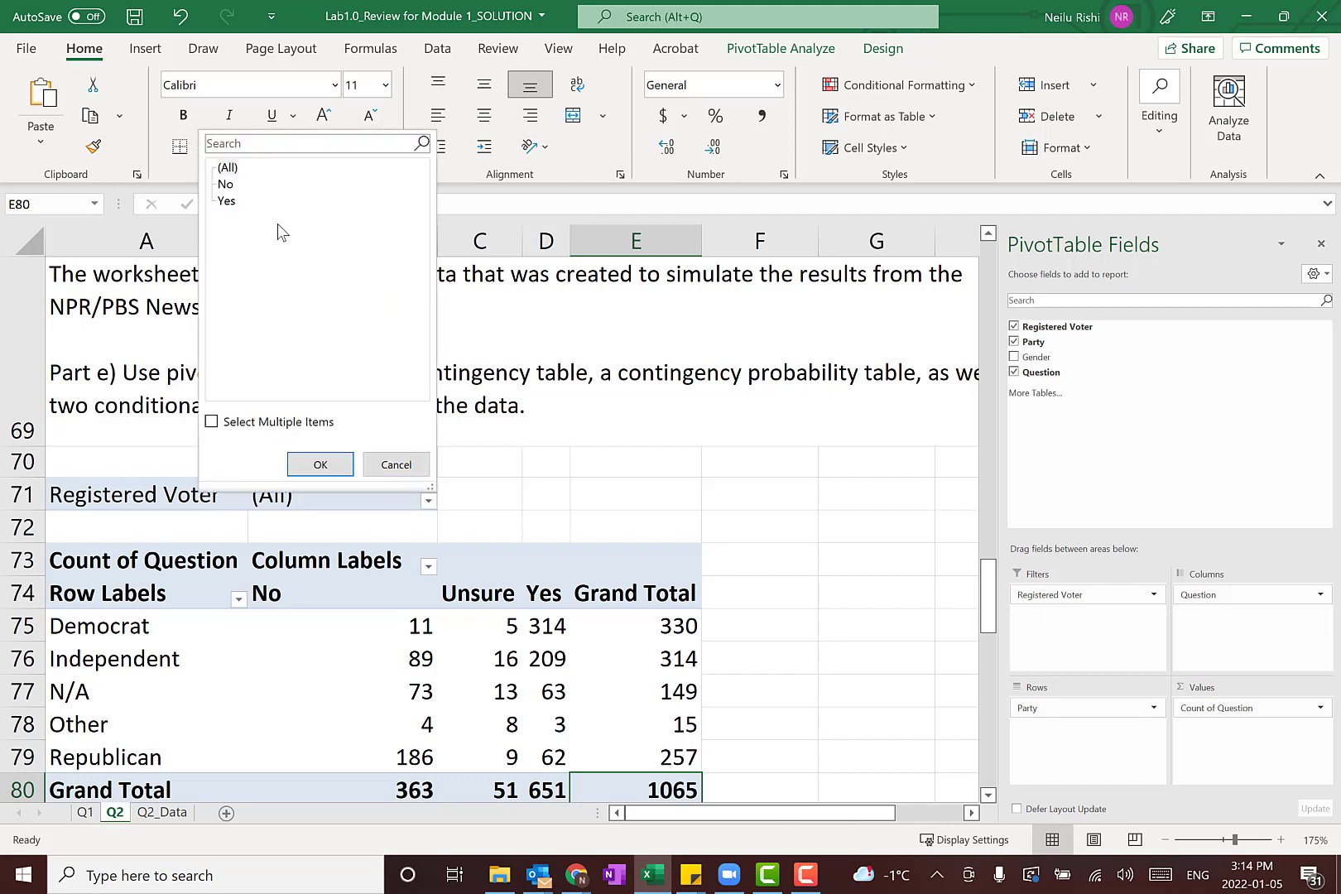
left_click(227, 204)
left_click(317, 465)
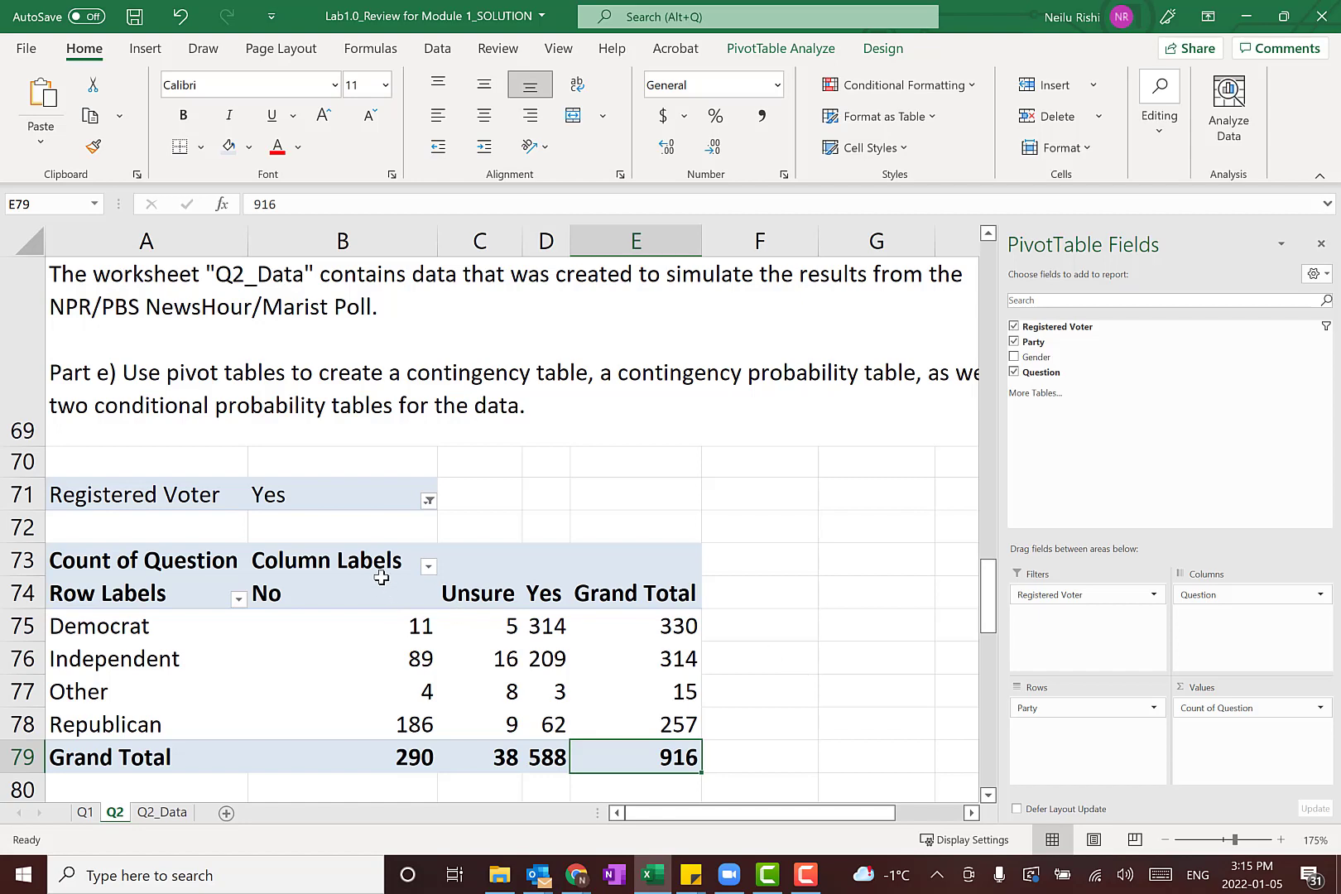
left_click(378, 367)
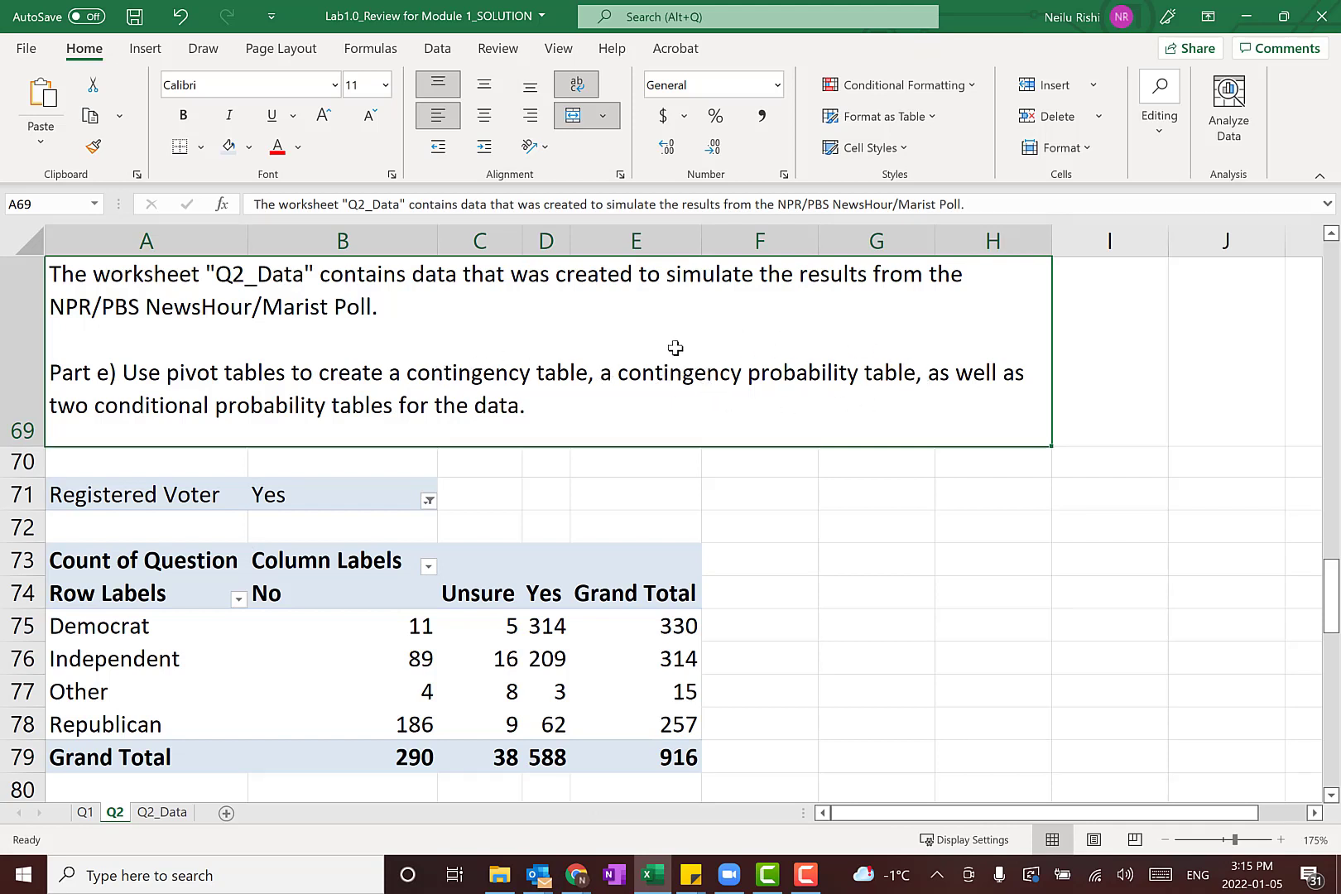
- Copy the filtered count pivot table A71:E79
left_click(841, 575)
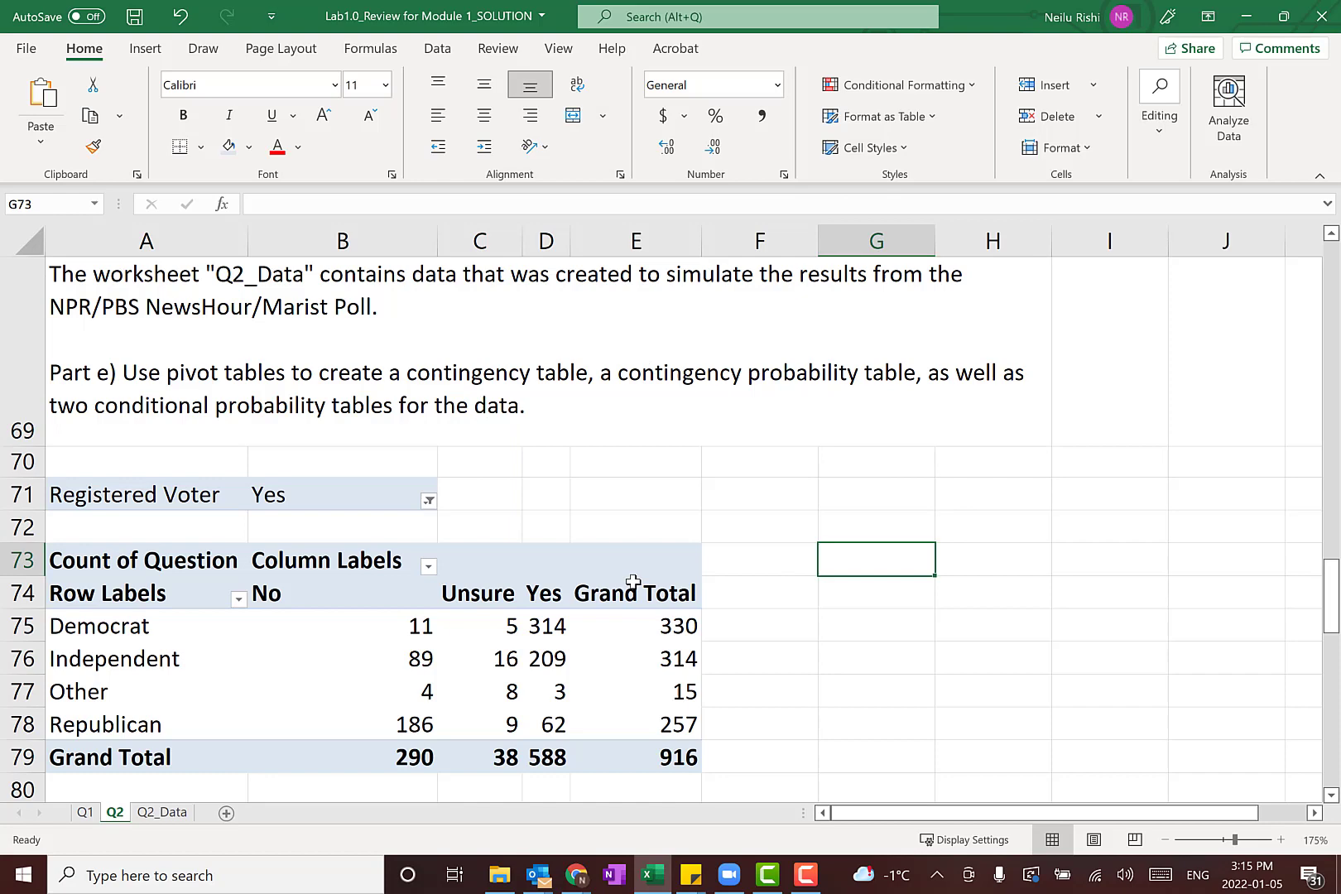
scroll(242, 407, "down", 1)
scroll(257, 441, "up", 1)
scroll(258, 441, "up", 1)
left_click_drag(90, 502, 669, 757)
key("ctrl+c")
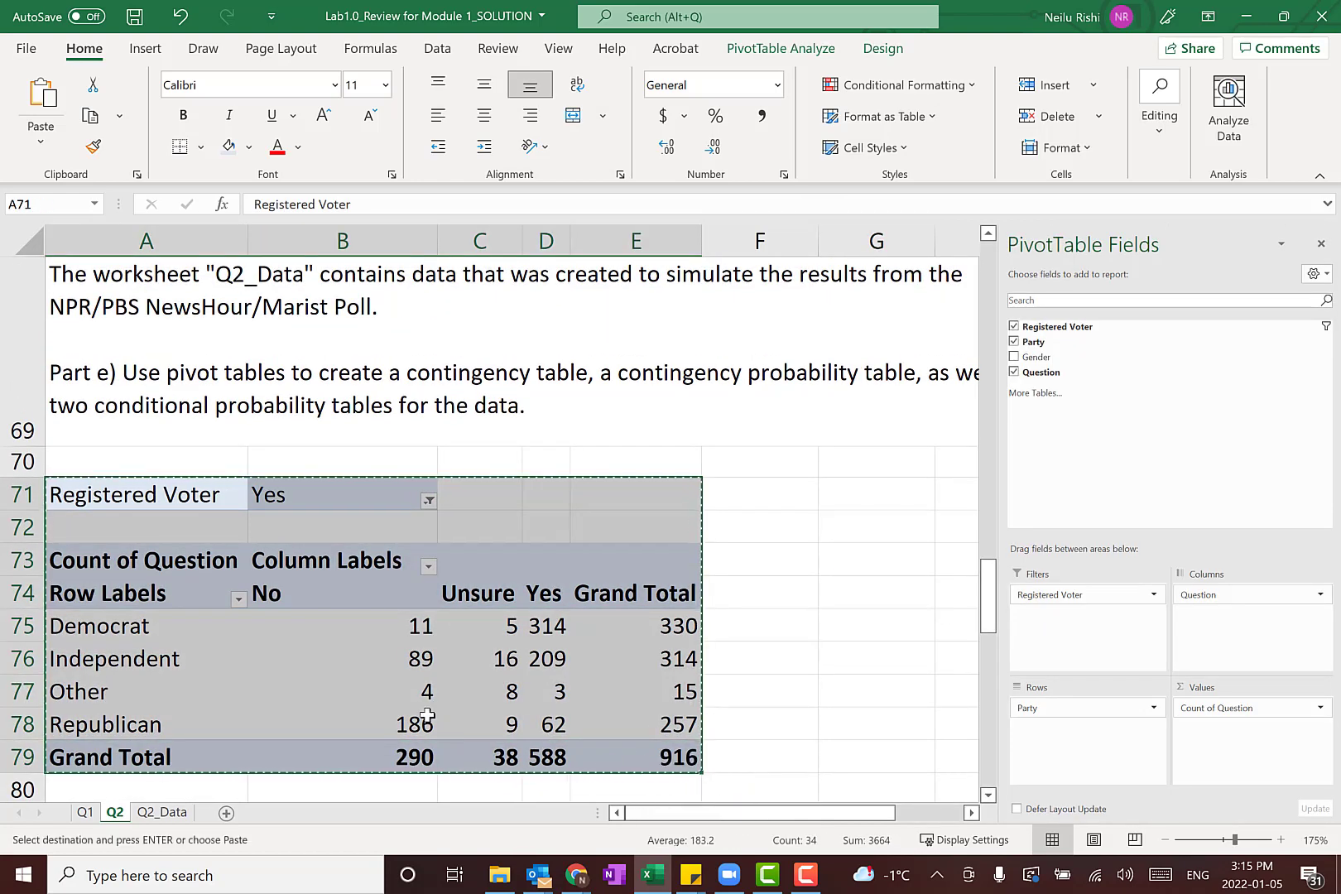
- Paste the copy at A82 and select its pasted values B86:E90
scroll(332, 696, "down", 2)
left_click(125, 606)
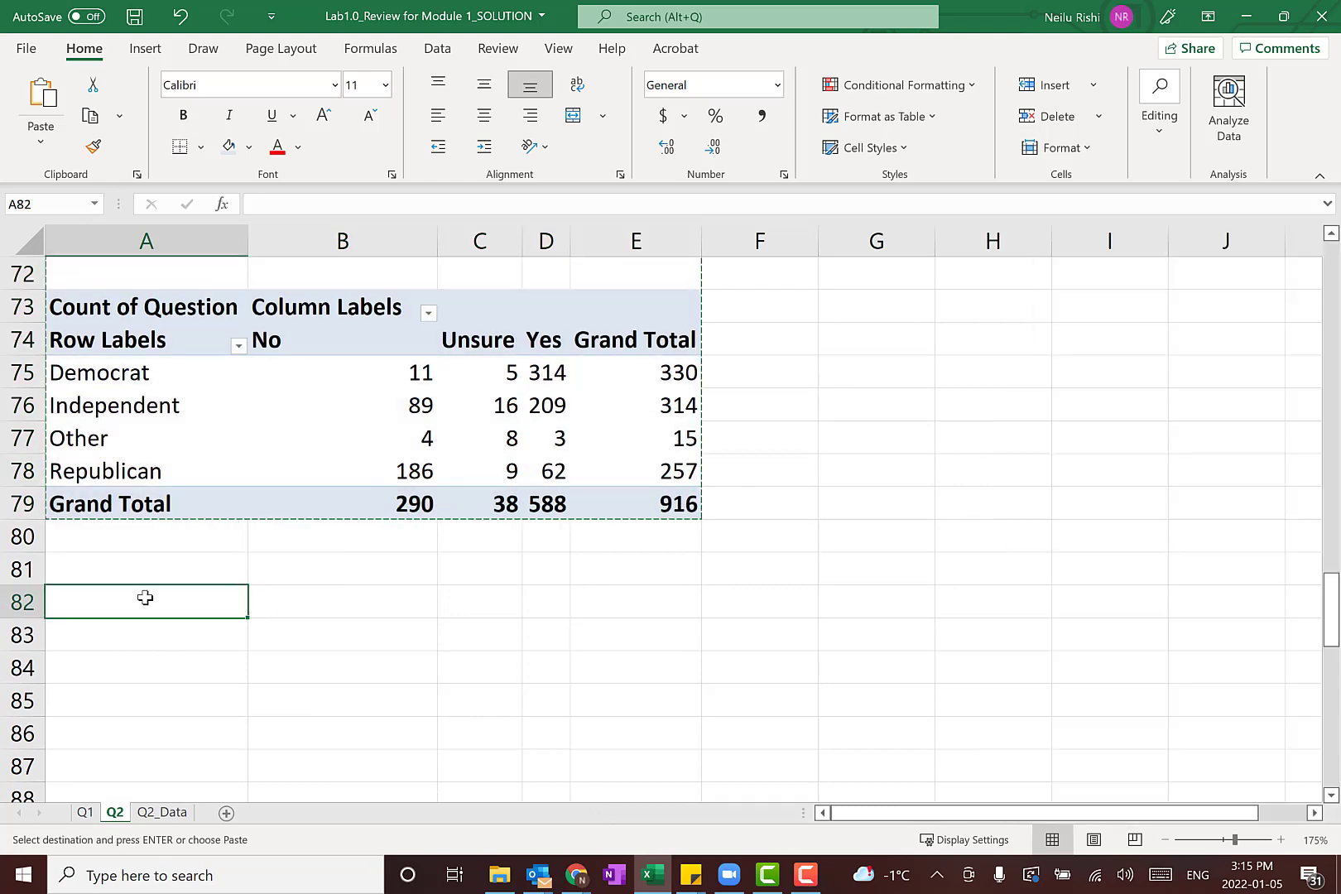
key("ctrl+v")
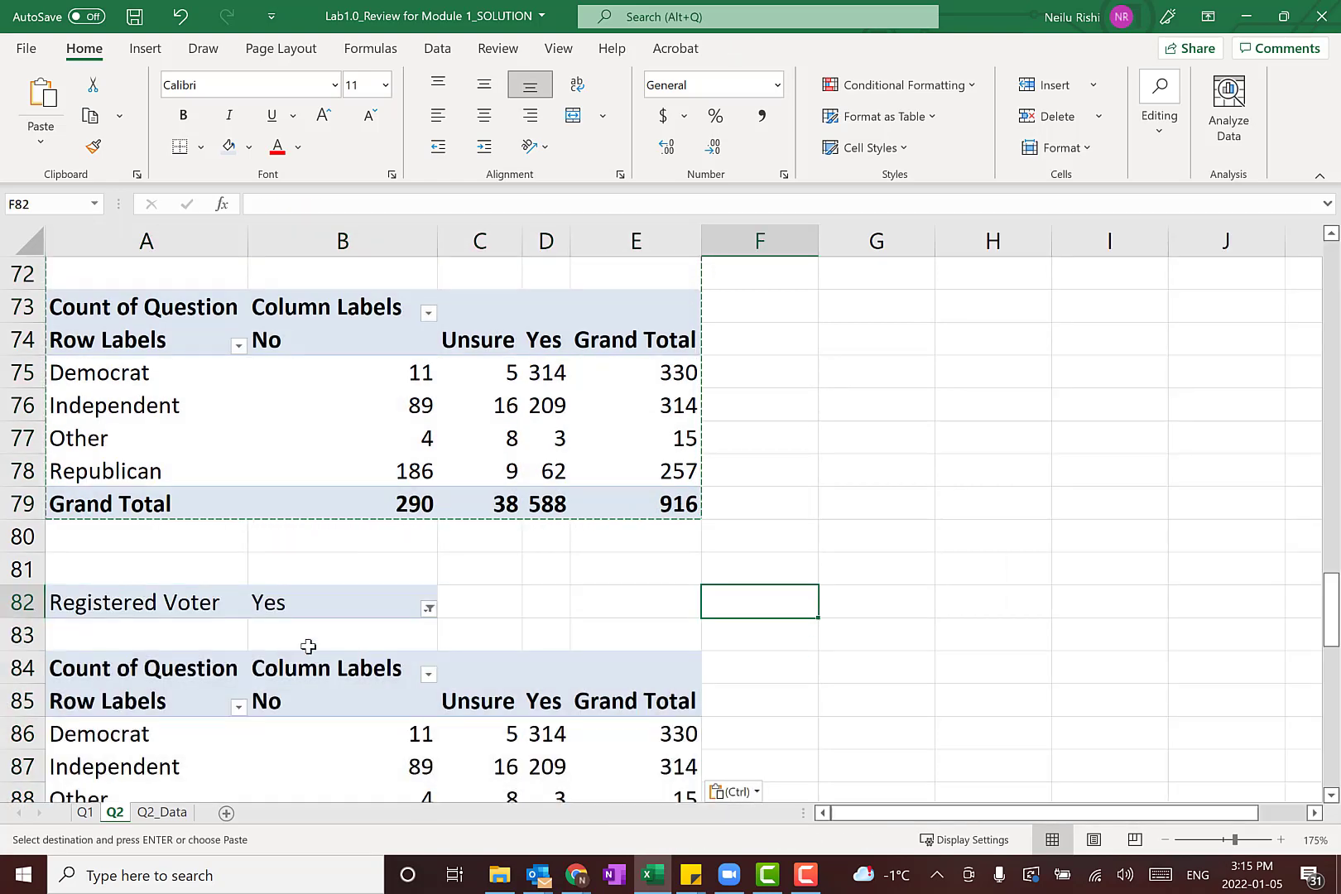
scroll(452, 643, "down", 1)
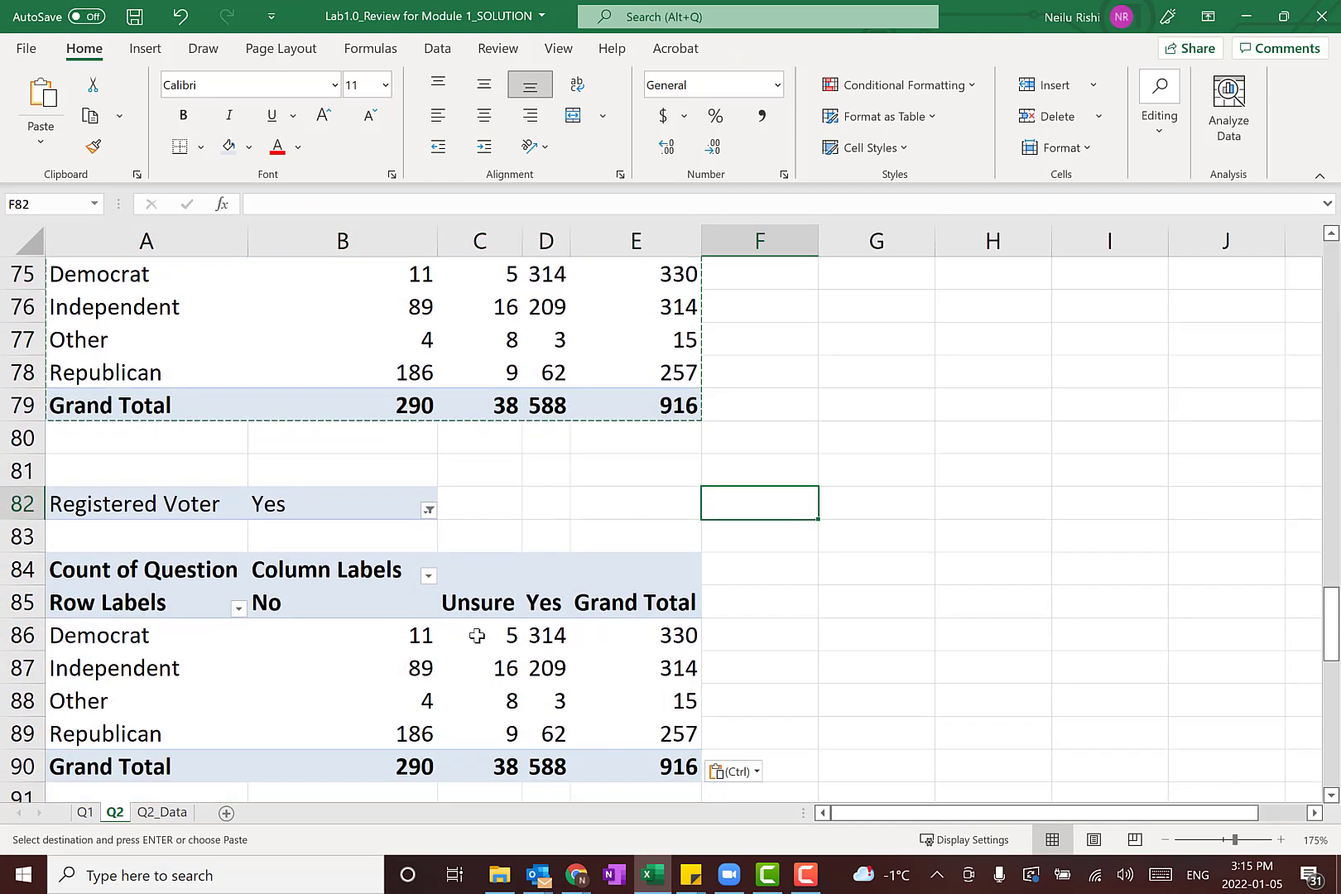
left_click(638, 679)
left_click_drag(394, 638, 635, 764)
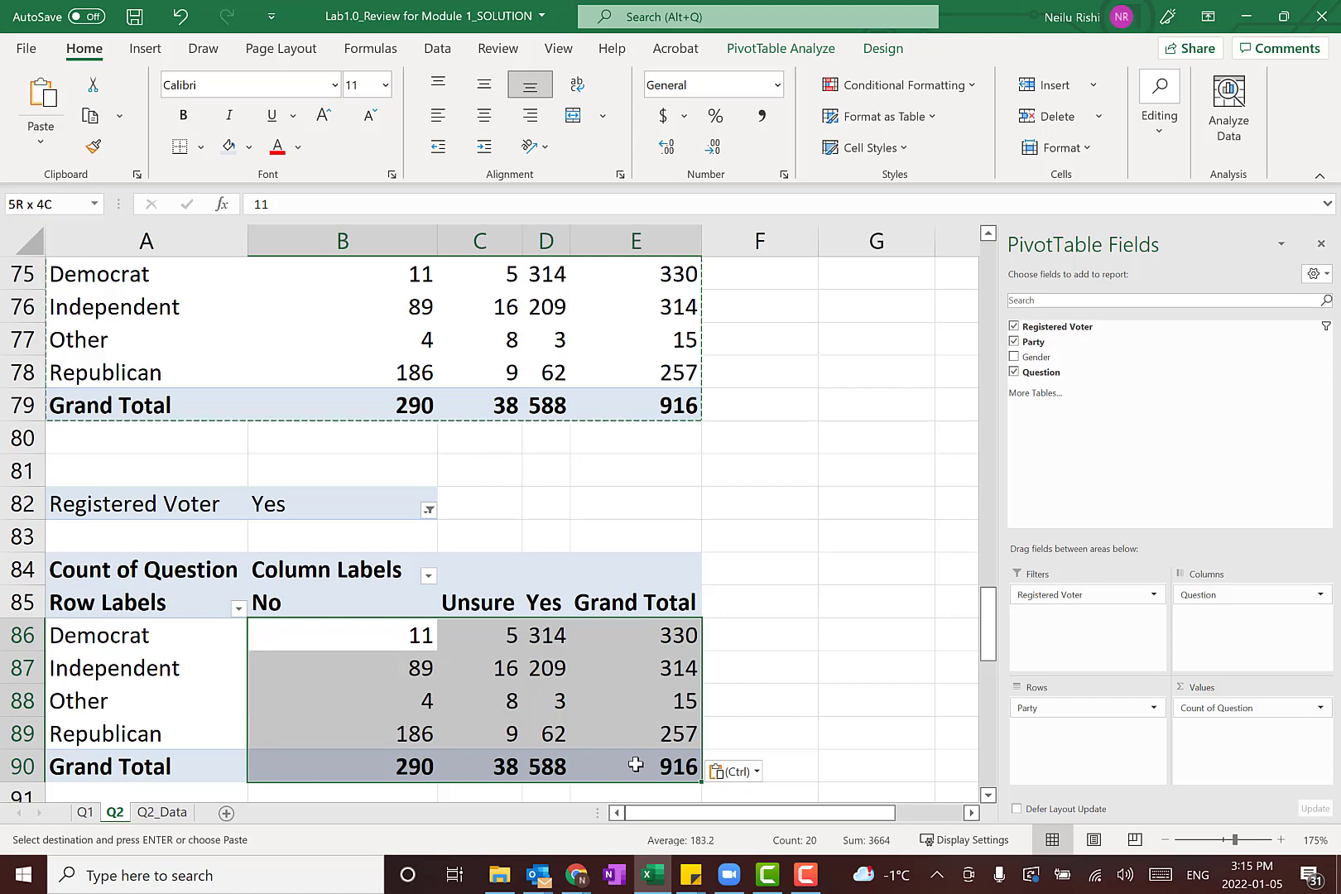
left_click_drag(635, 763, 635, 763)
- Show the copied pivot's Count of Question values as % of Grand Total
left_click(1320, 708)
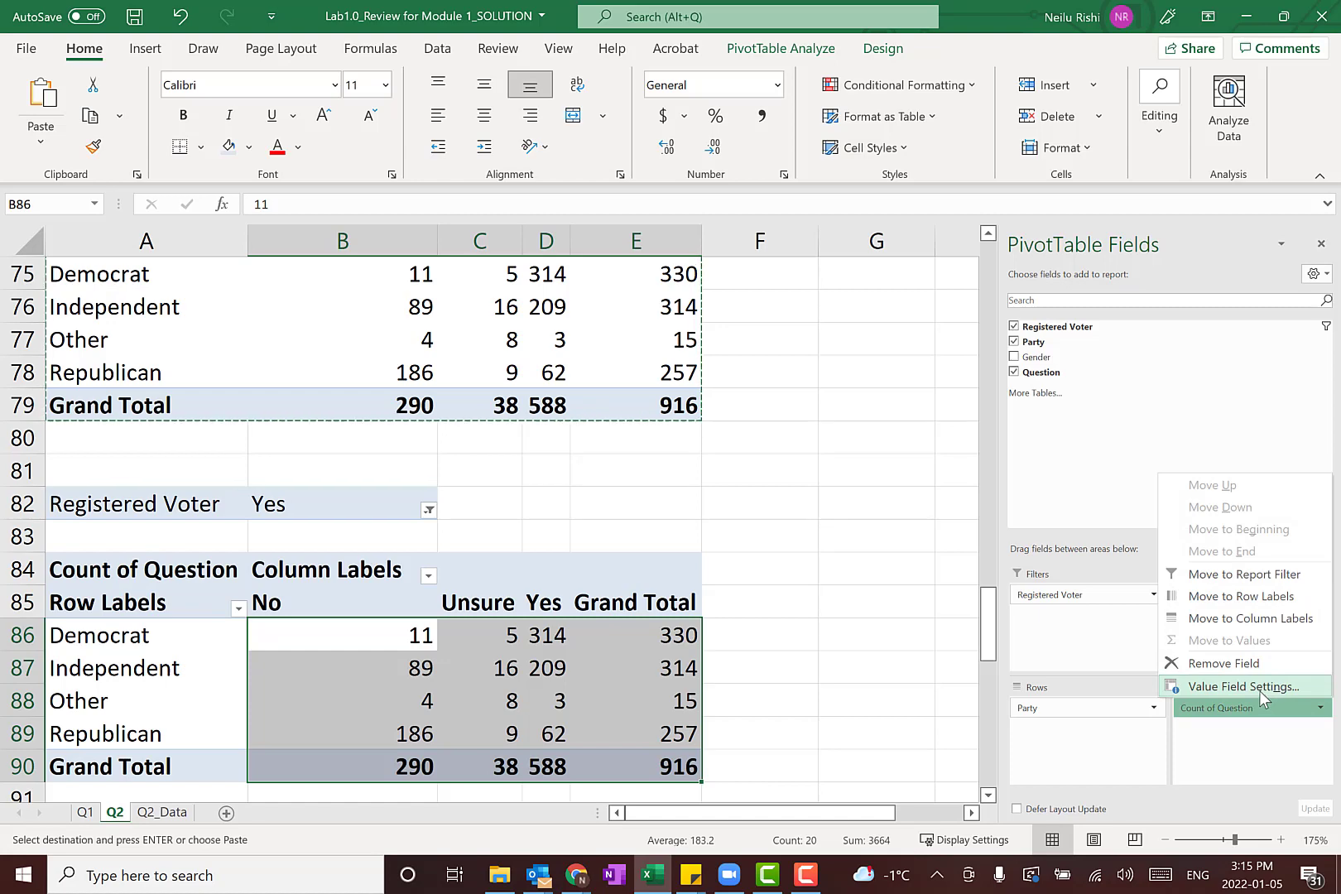
left_click(1260, 687)
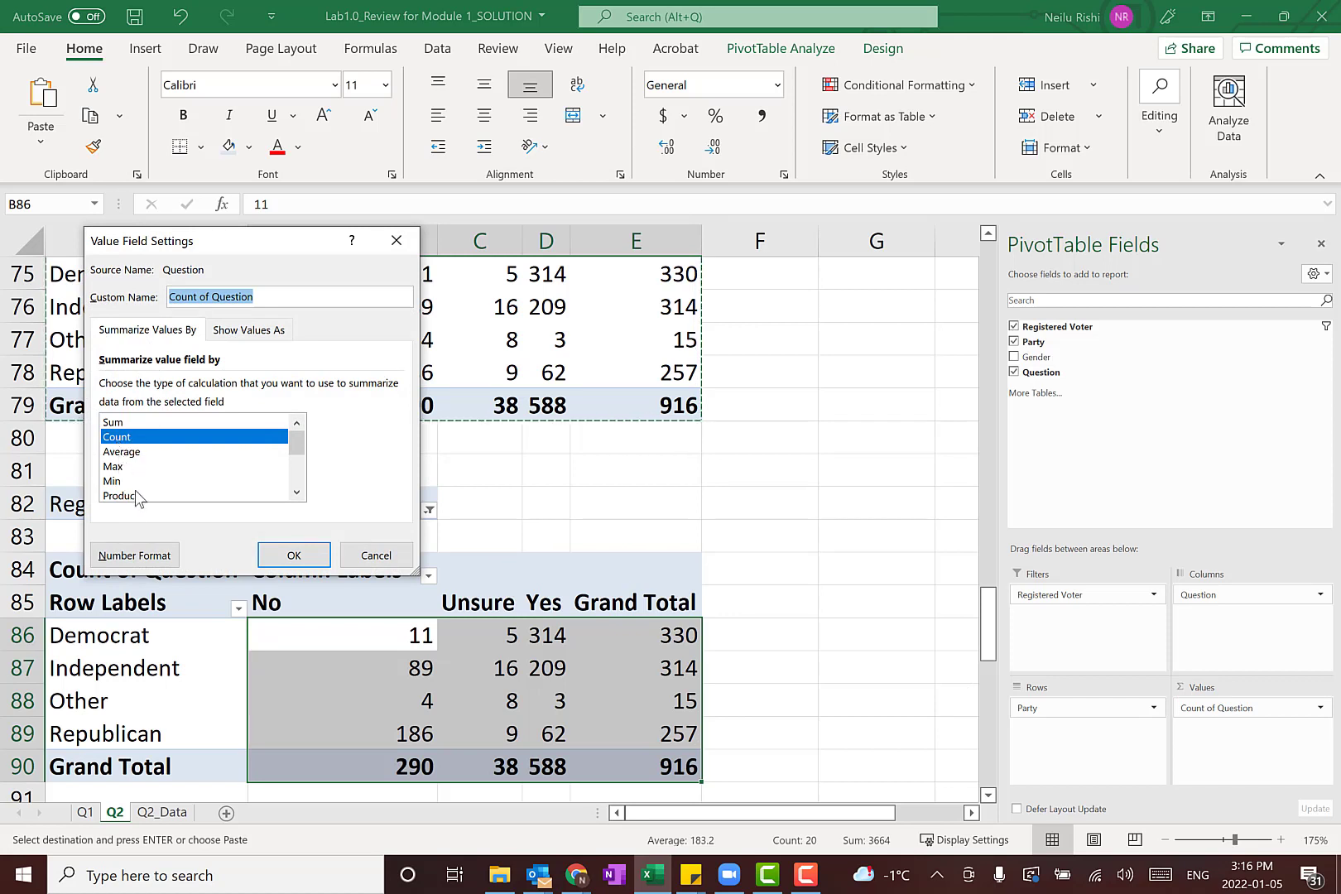
left_click(246, 335)
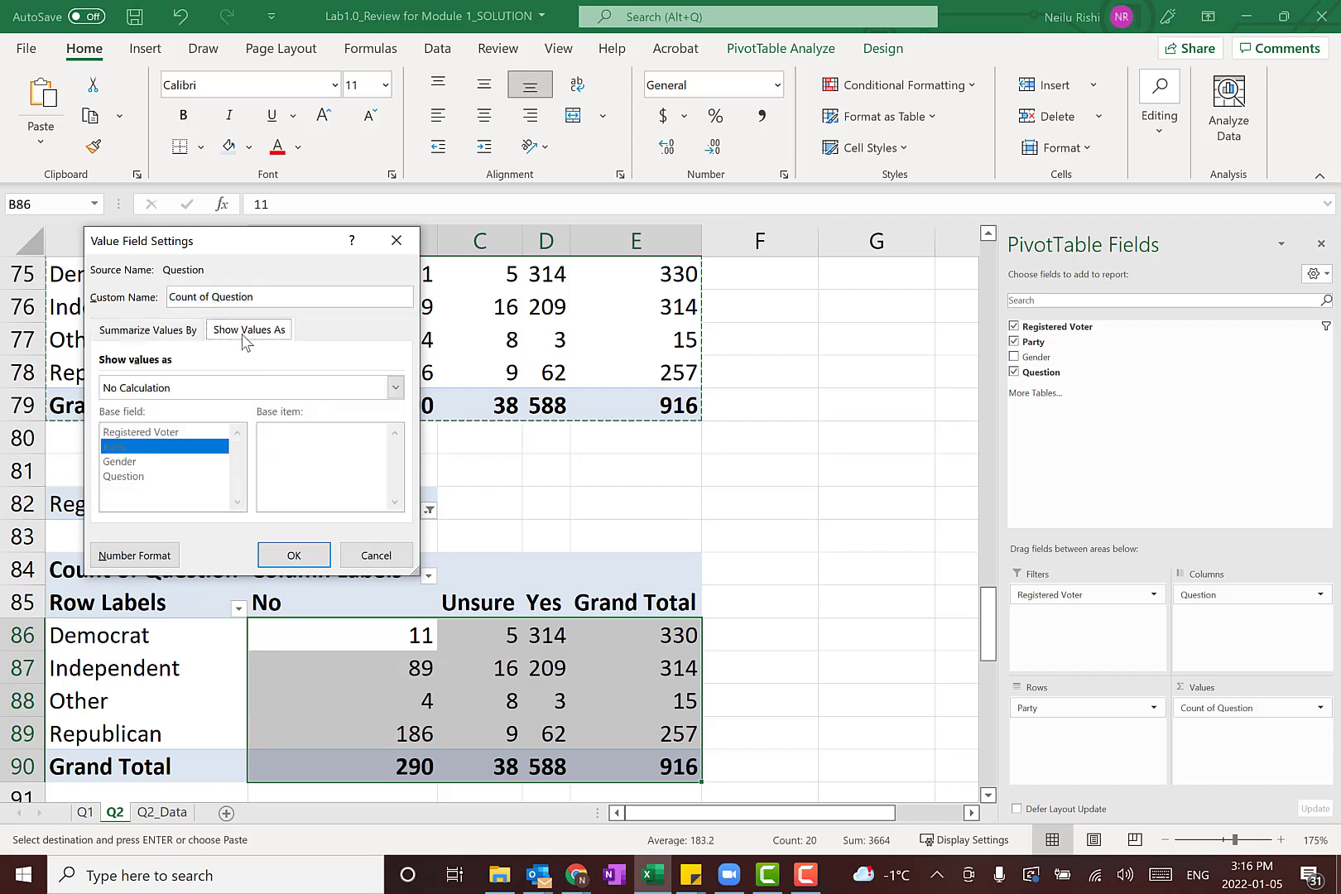
left_click(143, 395)
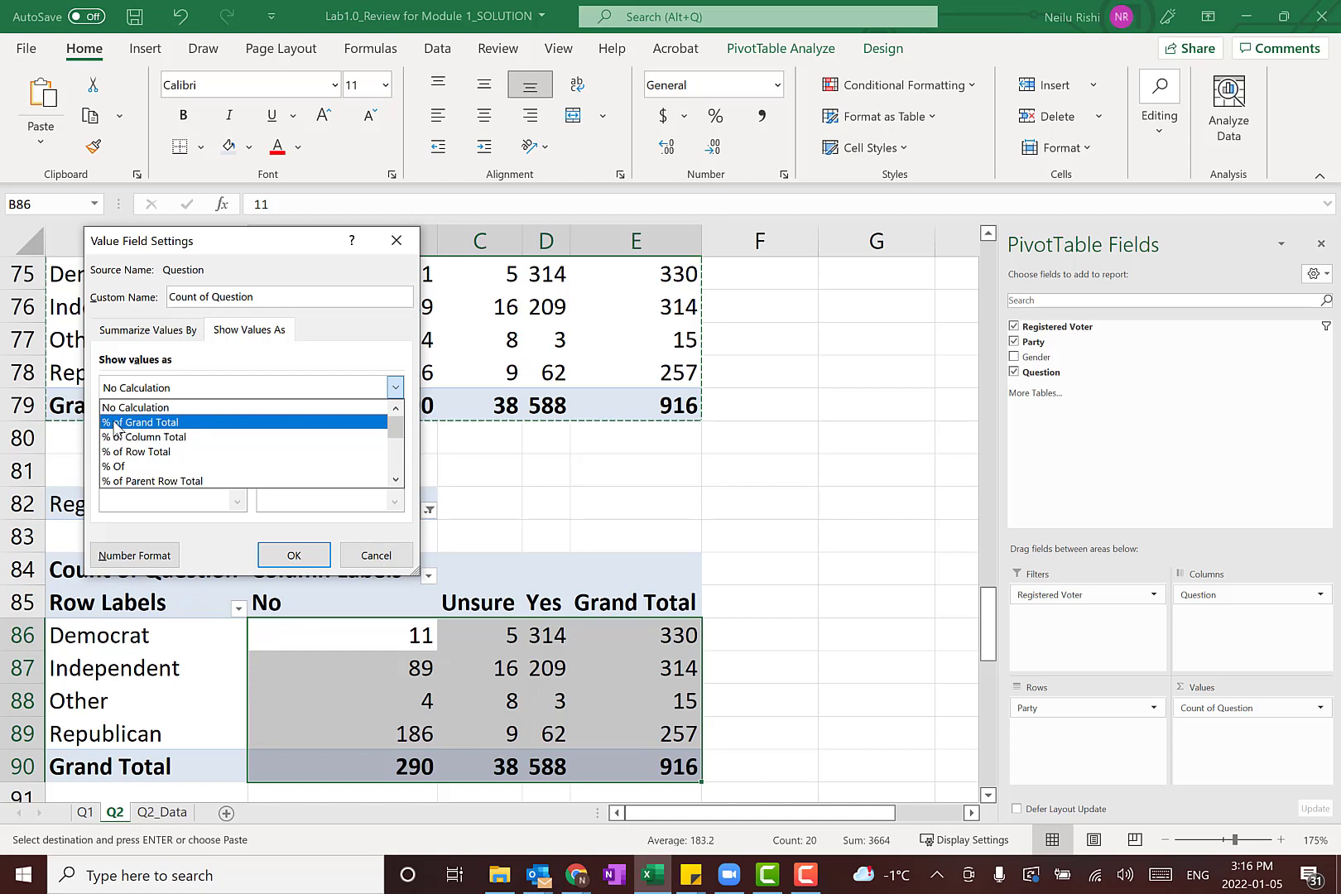
left_click(116, 423)
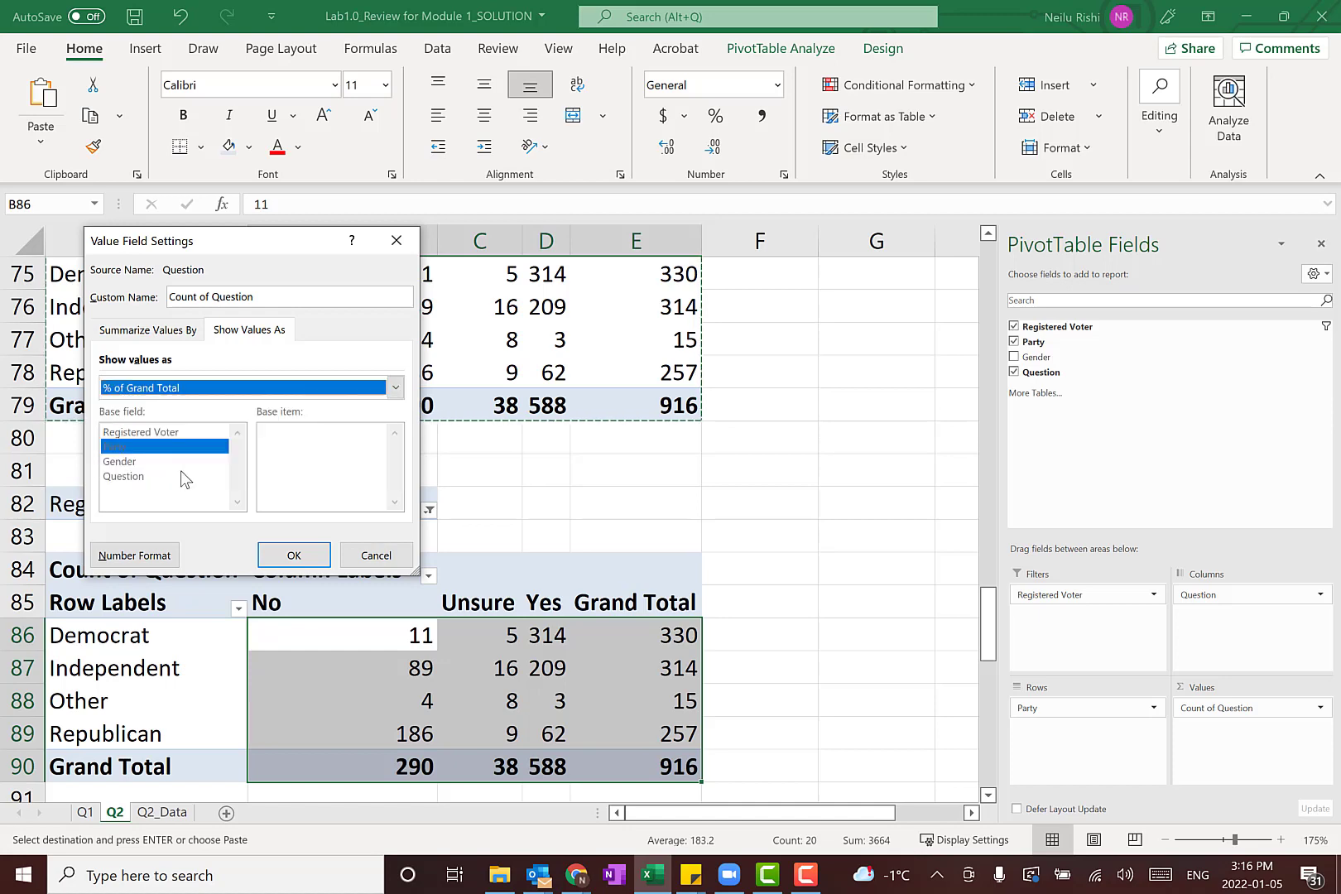
left_click(294, 557)
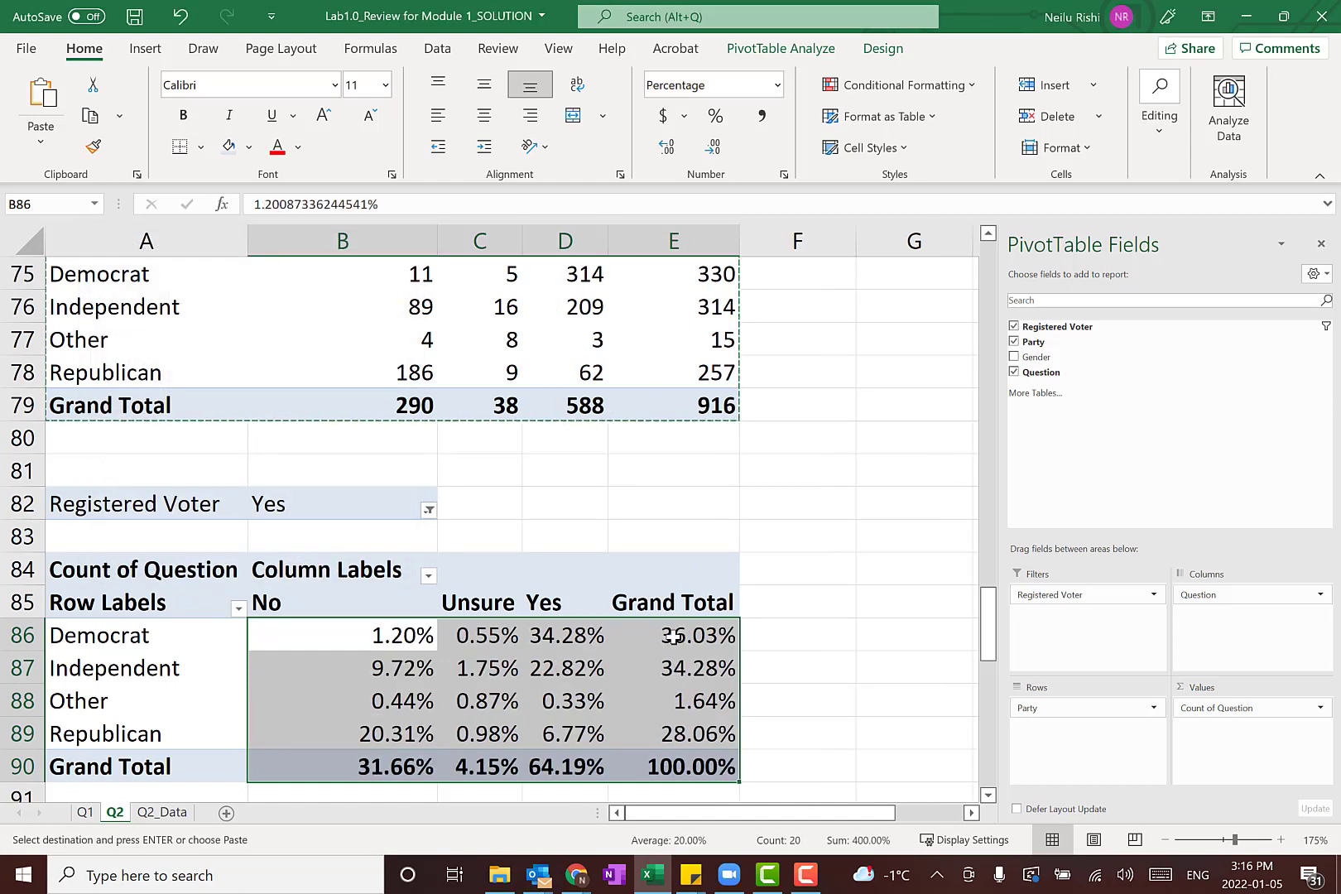
left_click(683, 770)
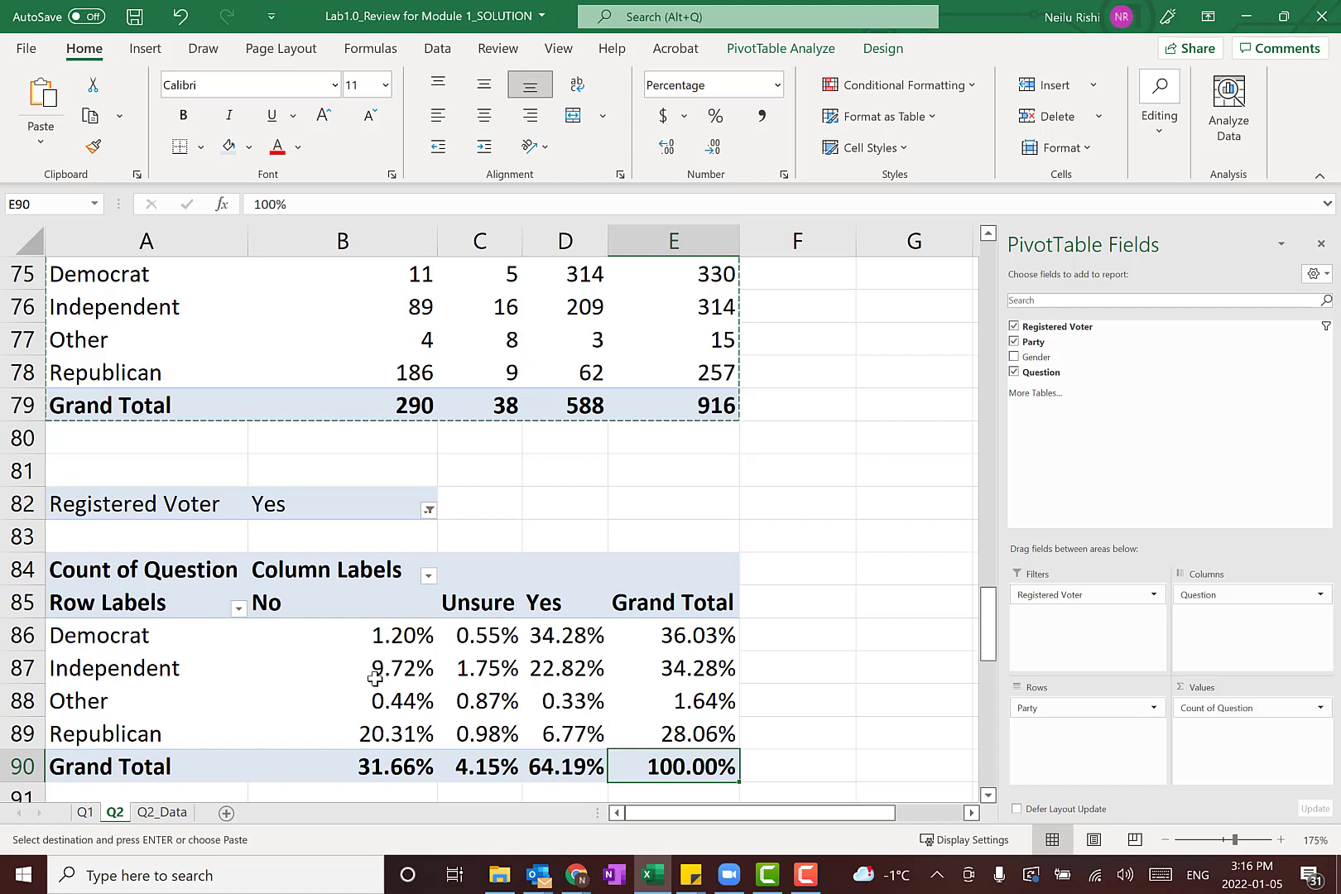
mouse_move(567, 677)
left_click_drag(988, 630, 982, 400)
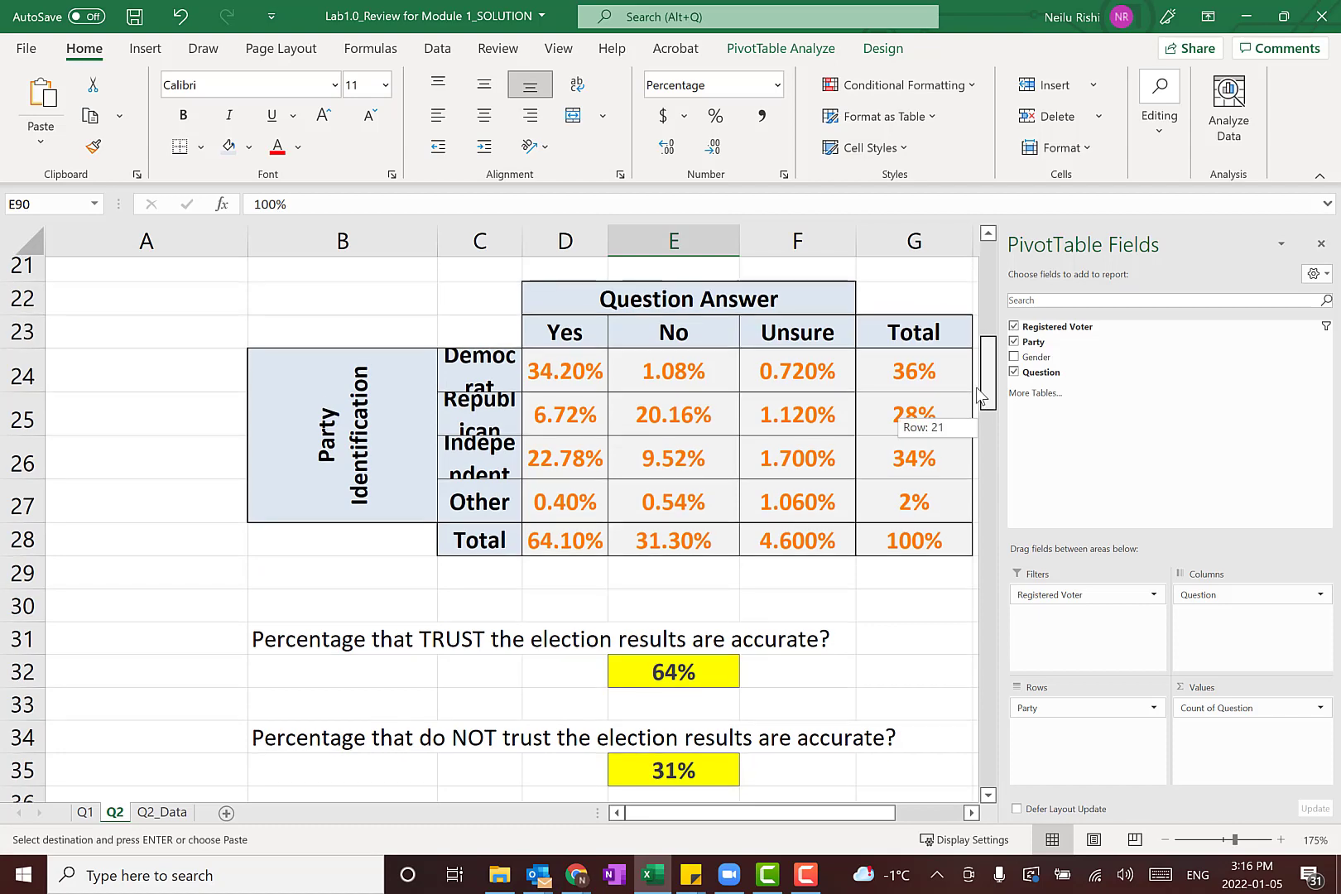
left_click_drag(977, 424, 966, 679)
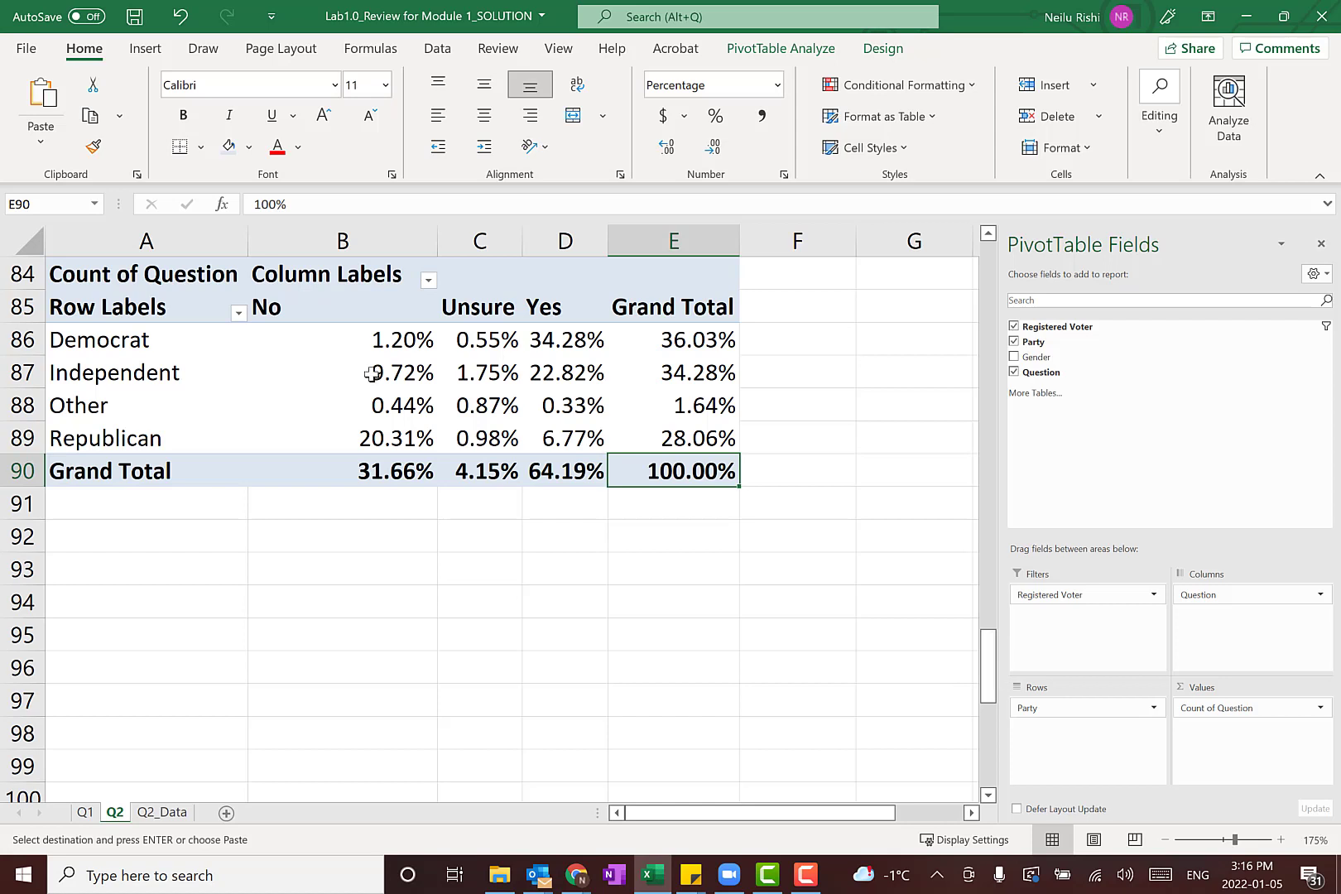
left_click_drag(293, 312, 560, 470)
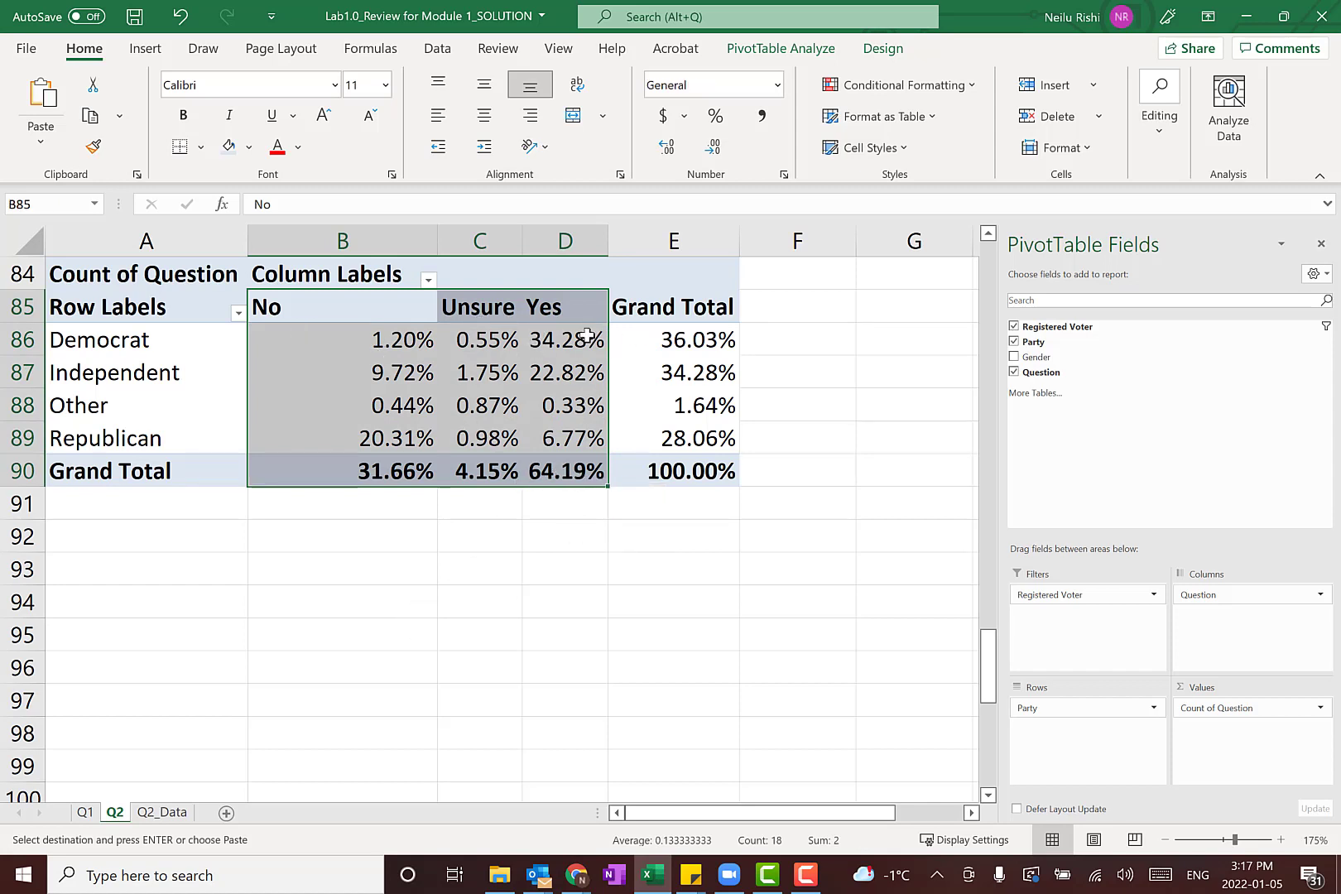
left_click_drag(604, 308, 338, 470)
left_click(397, 557)
scroll(398, 557, "up", 1)
scroll(460, 418, "up", 2)
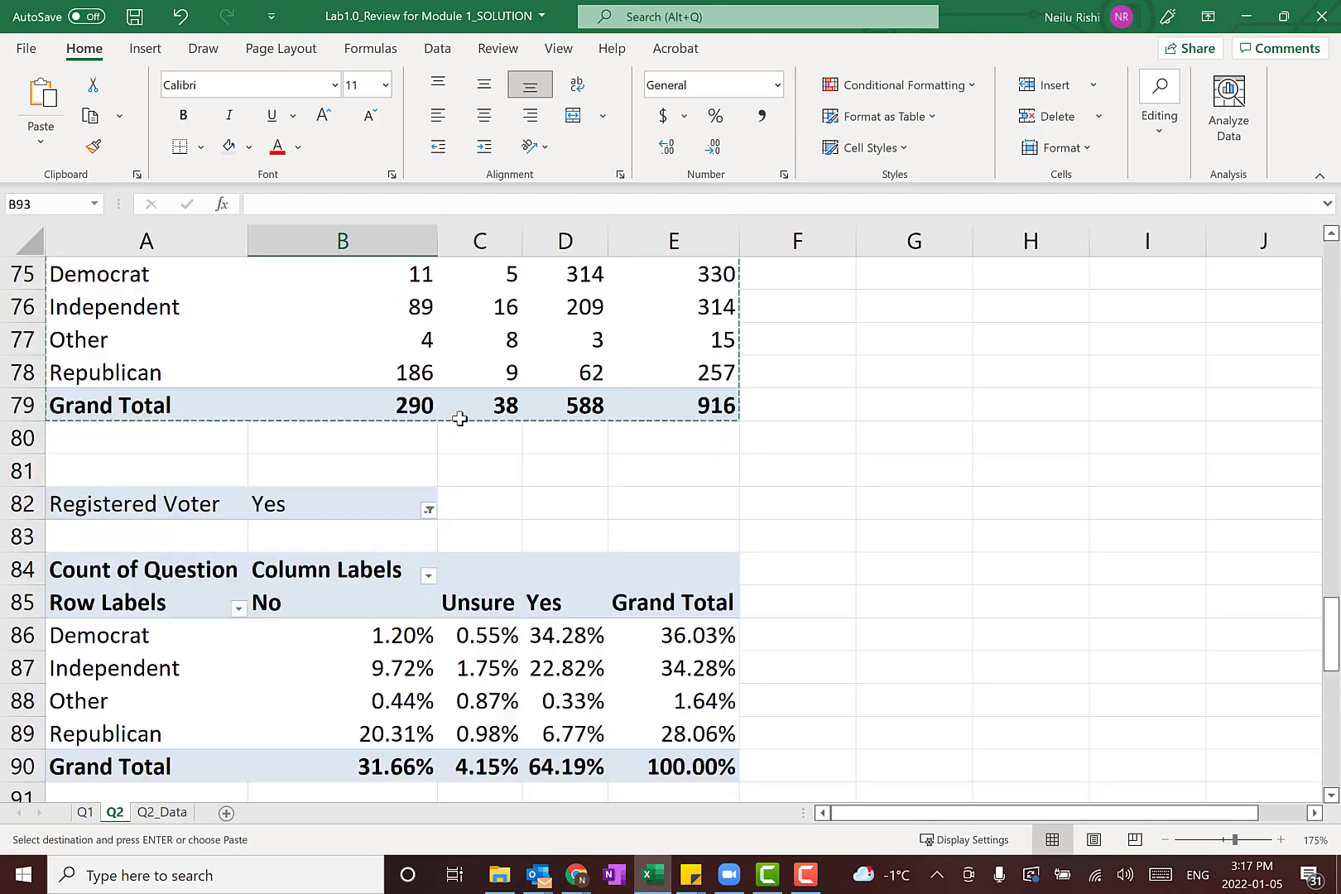
scroll(460, 418, "up", 2)
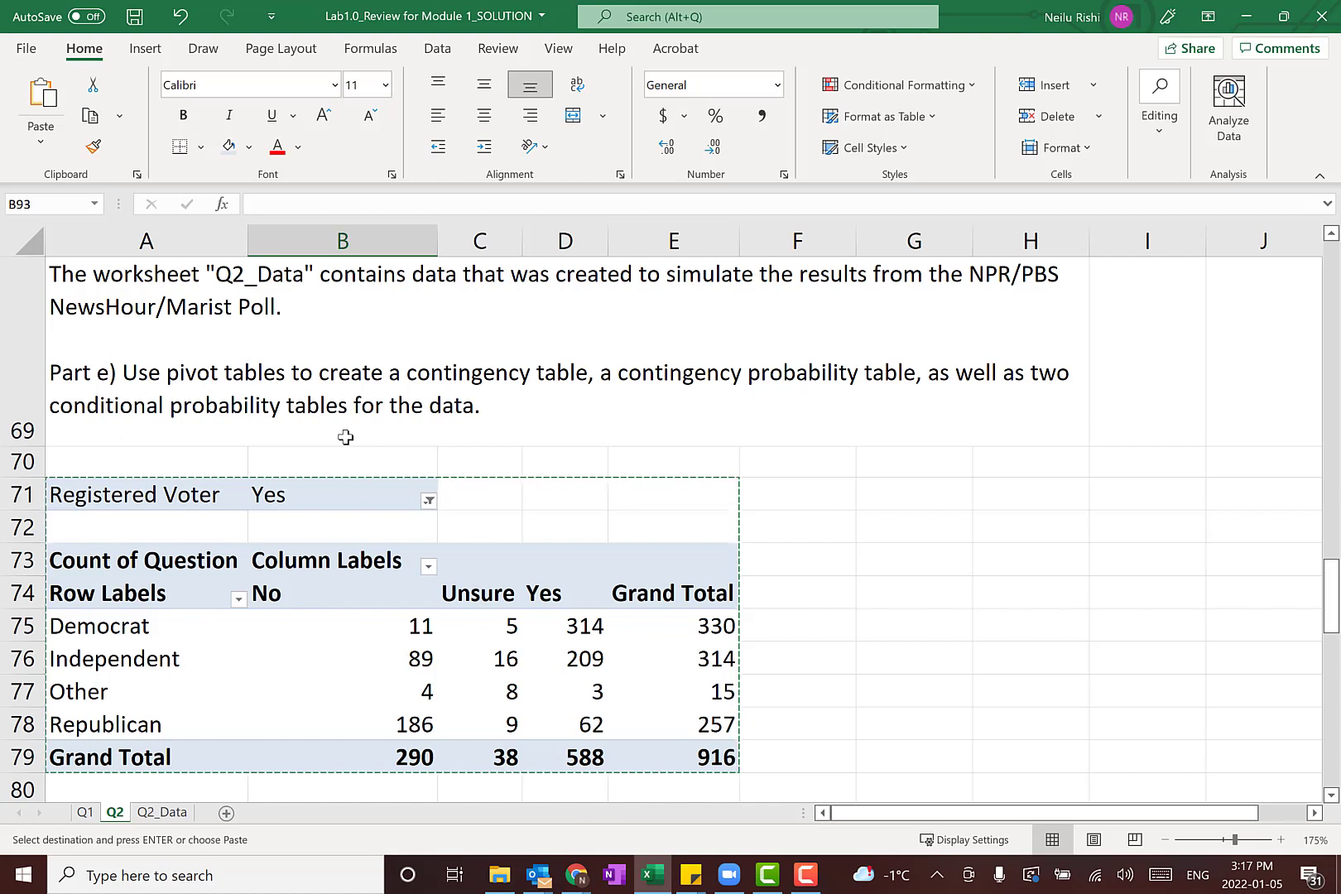
scroll(345, 437, "down", 6)
- Copy the percent-of-total pivot A82:E90 and paste it at A93
left_click_drag(73, 305, 677, 578)
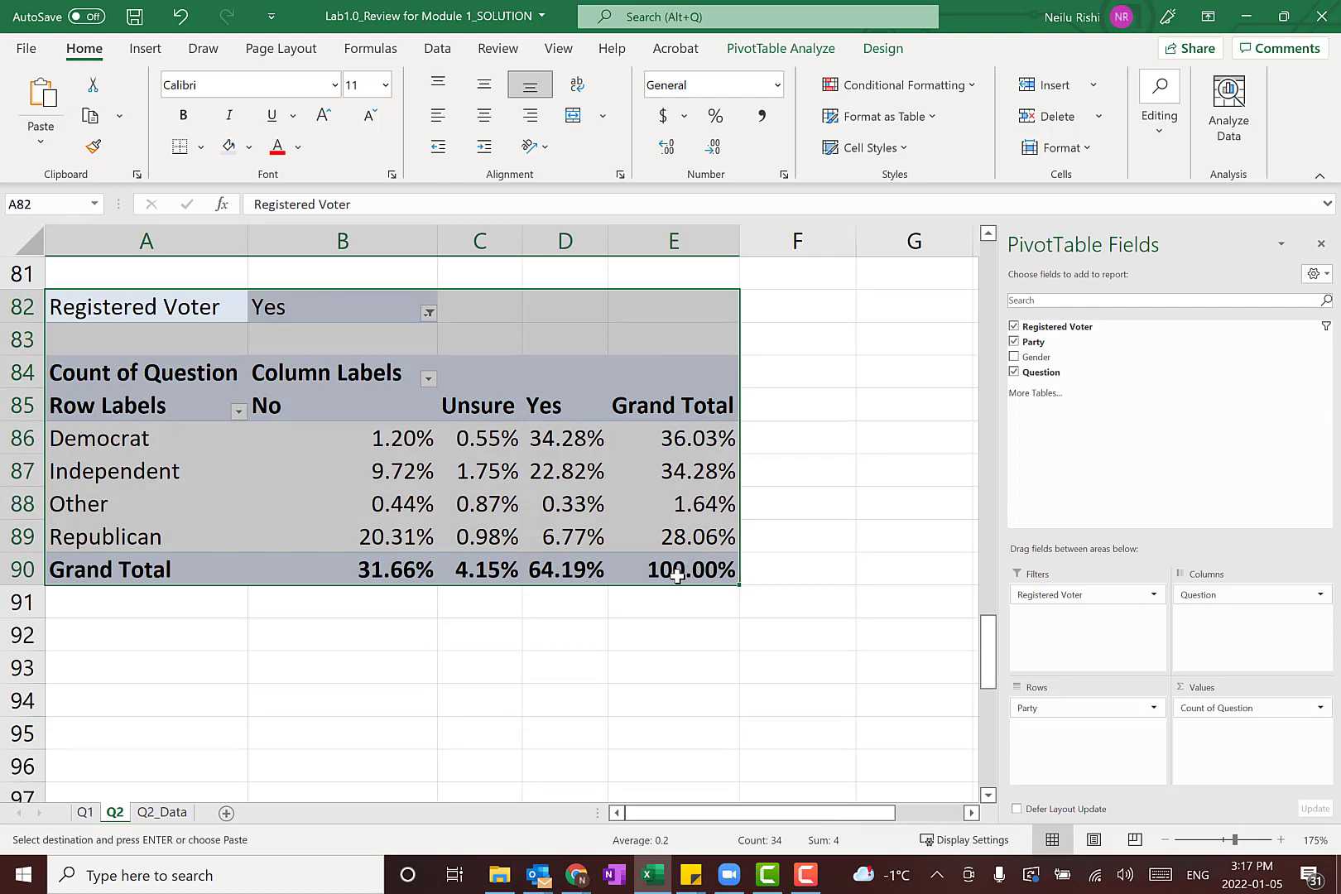
key("ctrl+c")
left_click(172, 660)
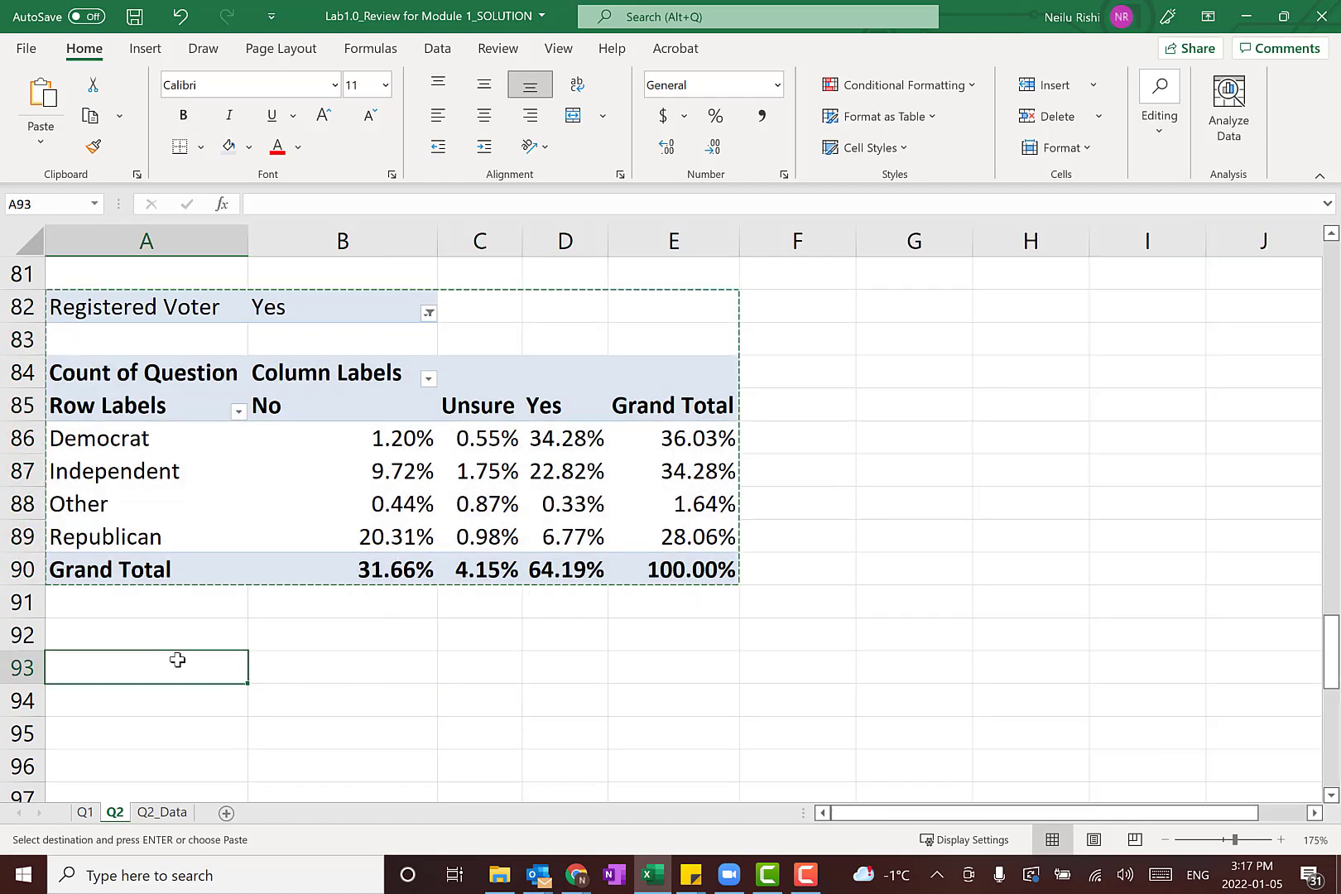
key("ctrl+v")
scroll(246, 637, "down", 2)
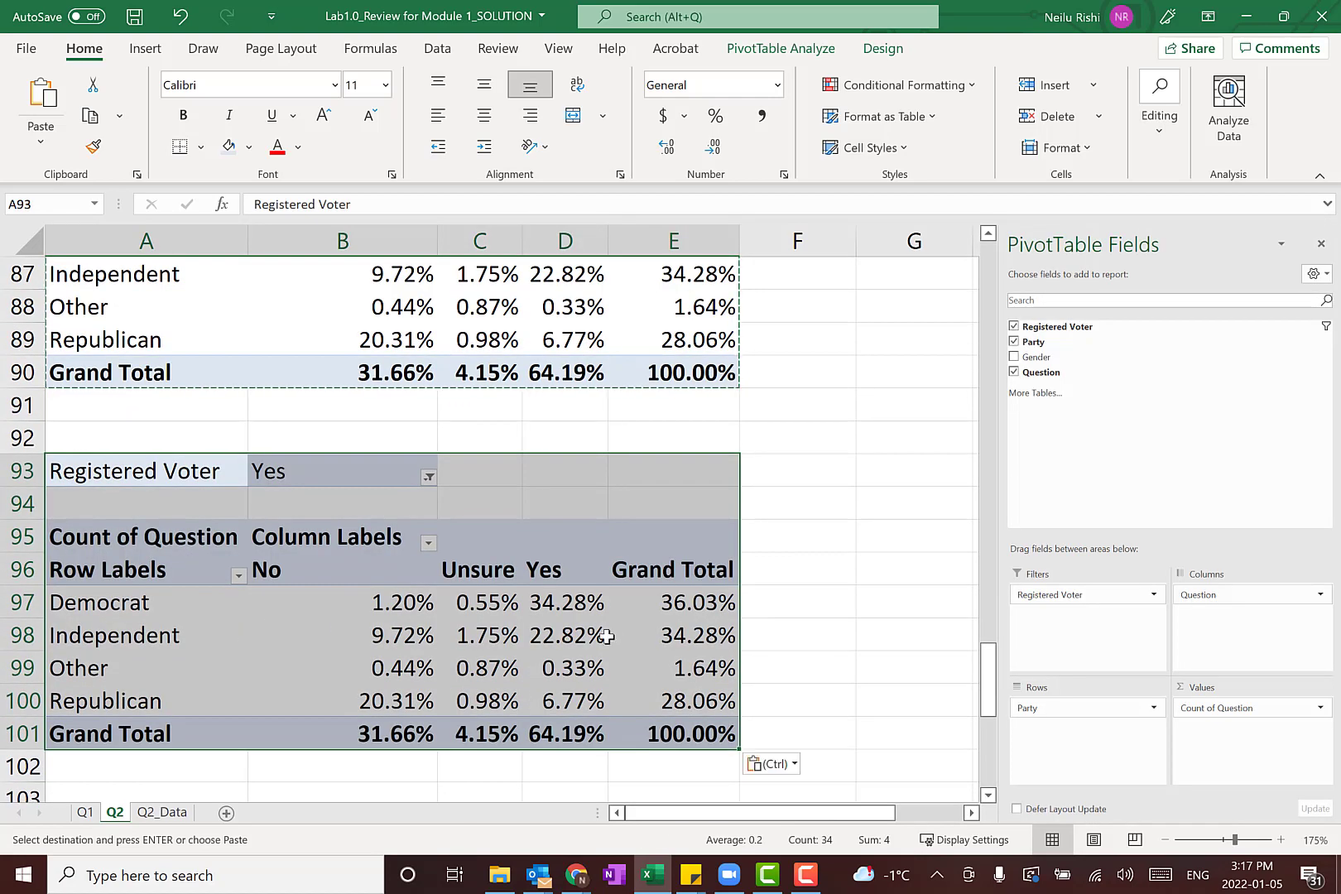
left_click(503, 646)
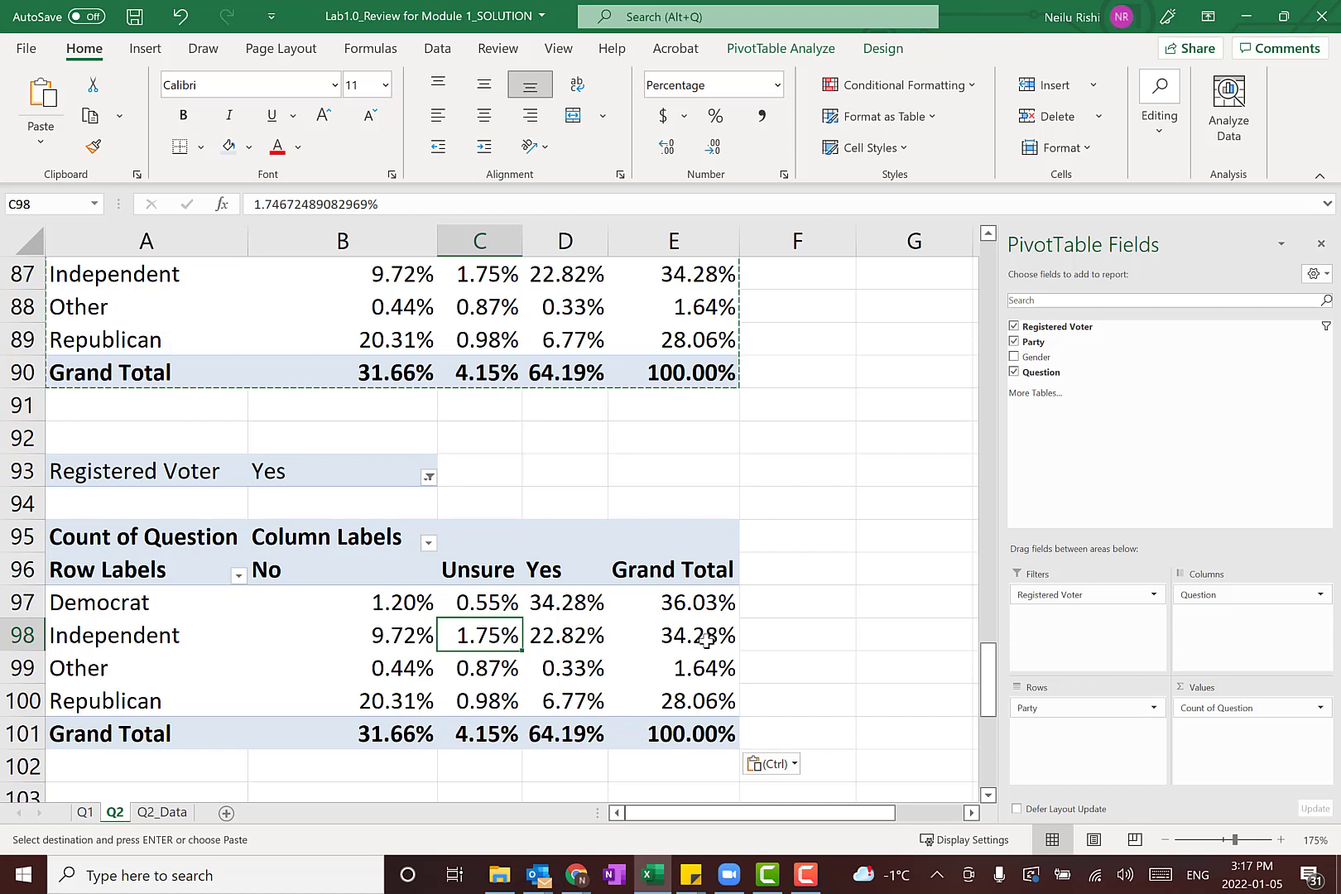
- Show the third pivot's values as % of Row Total, each party reaching 100%
left_click(1259, 708)
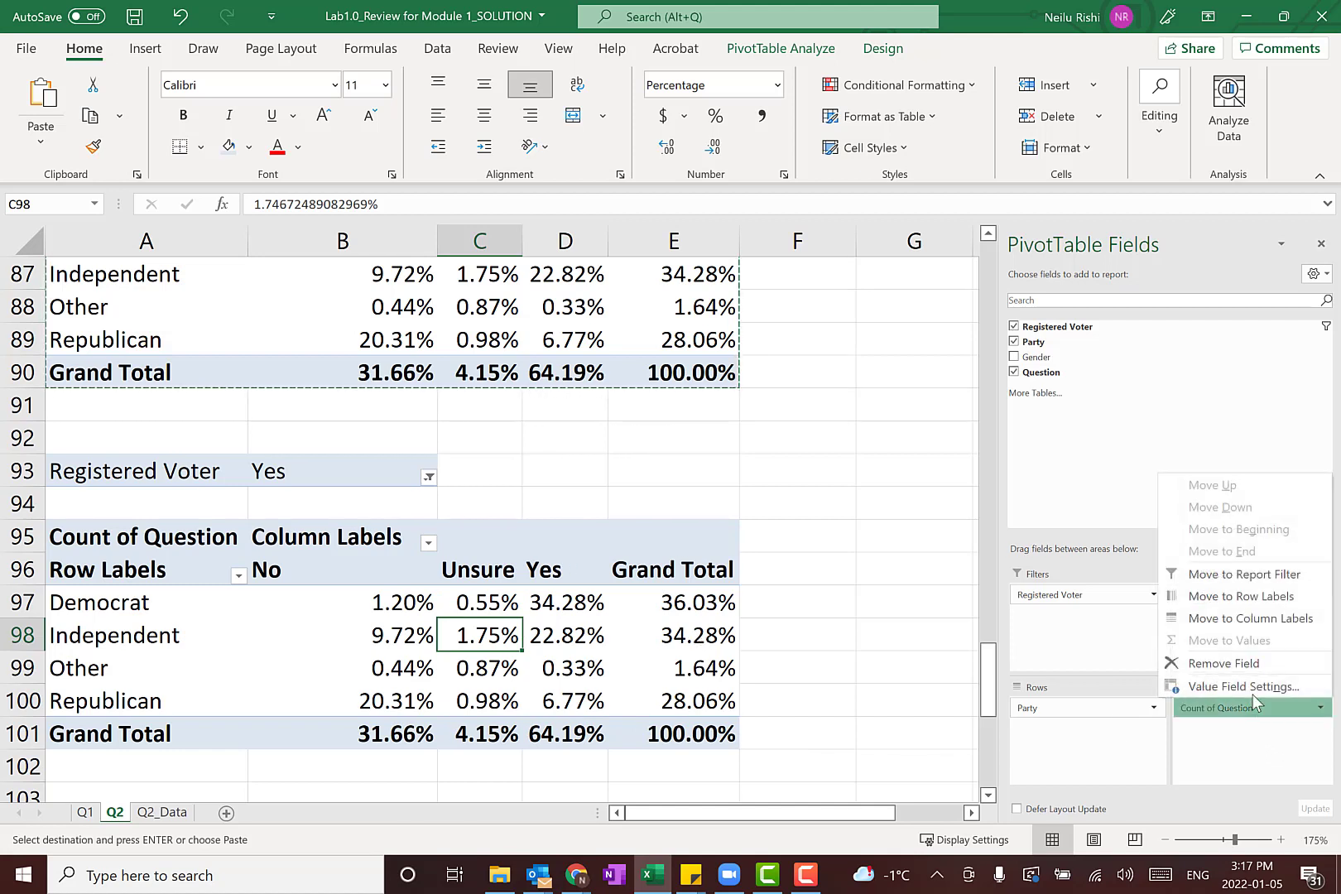
left_click(1248, 689)
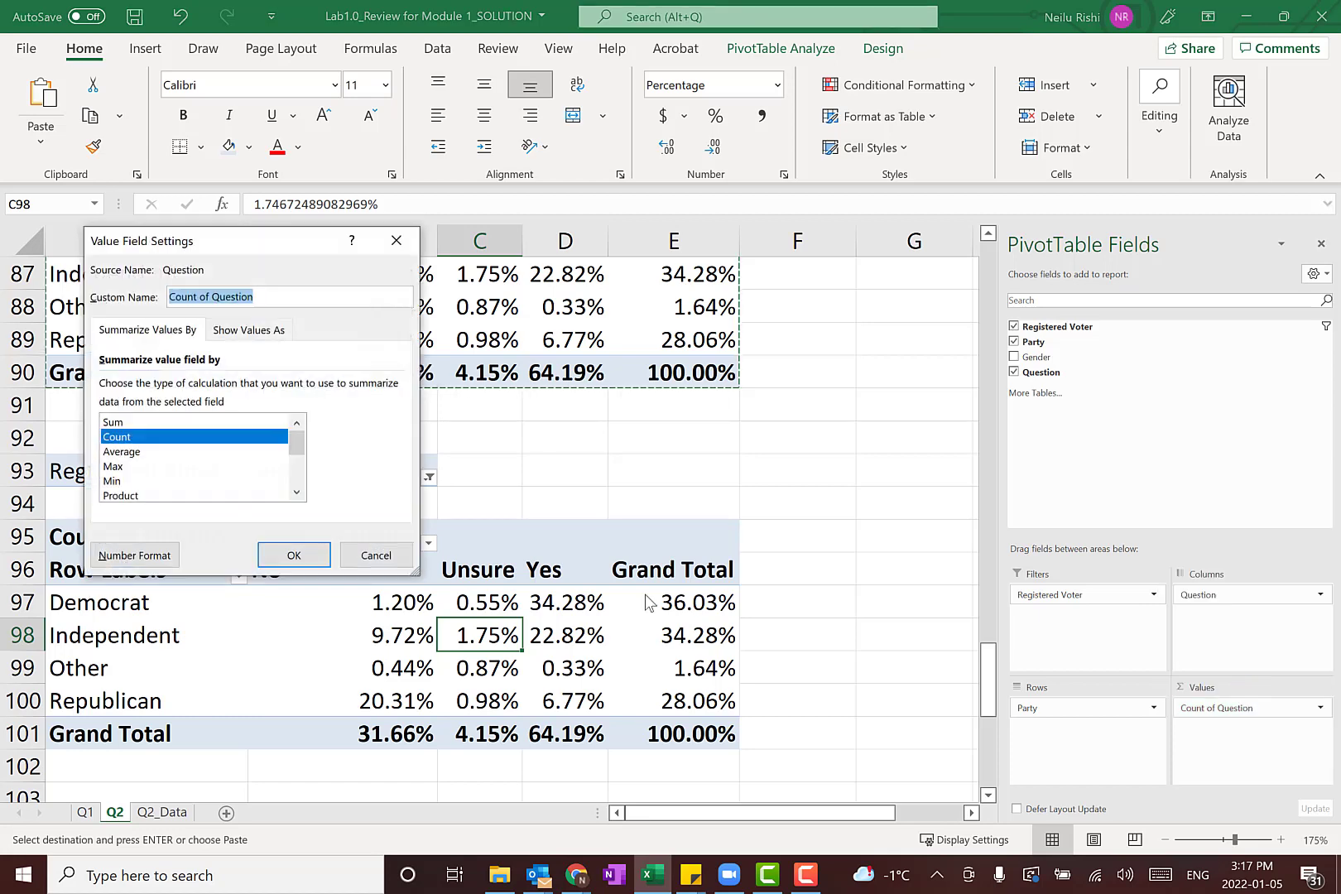
left_click(252, 331)
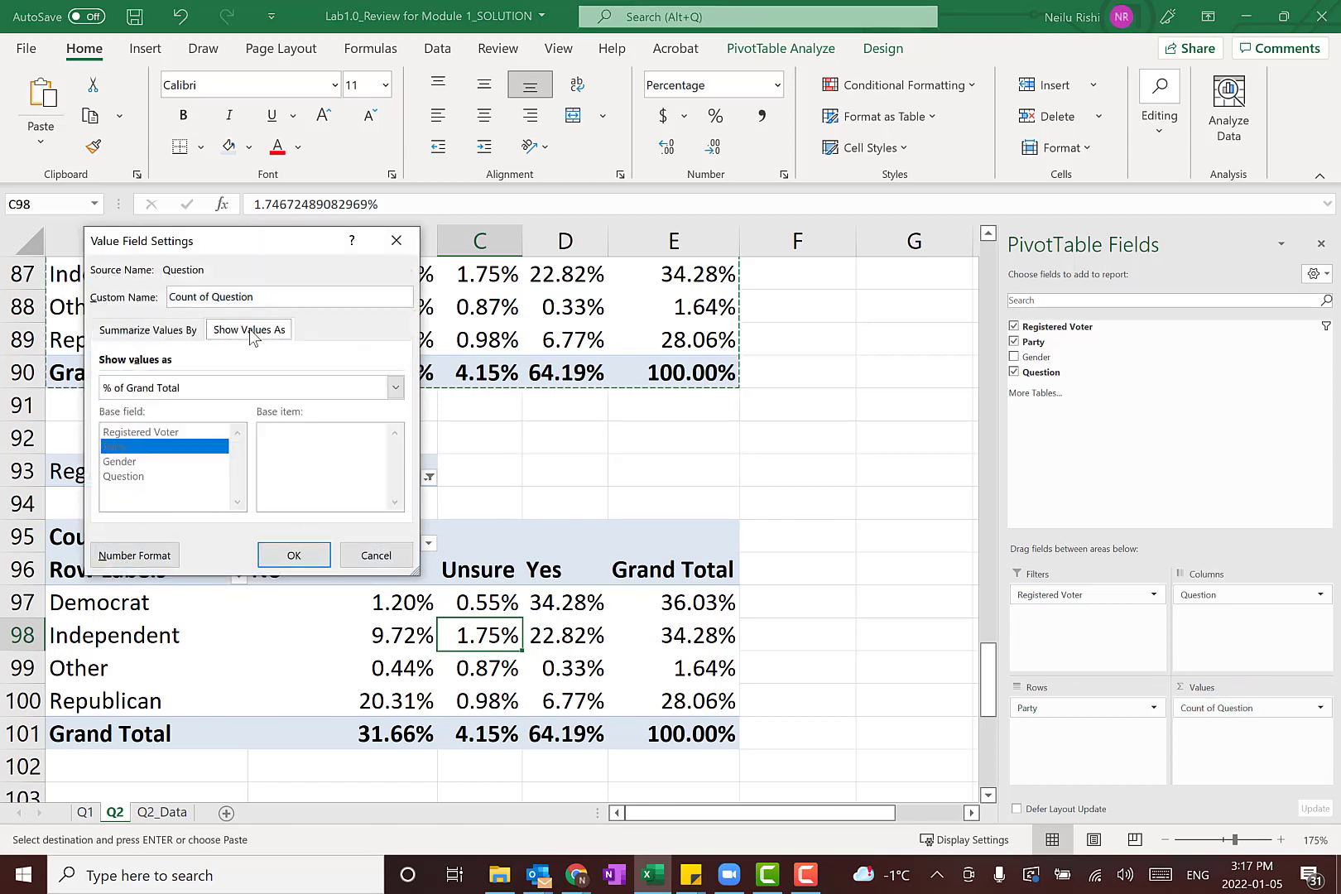
left_click(225, 390)
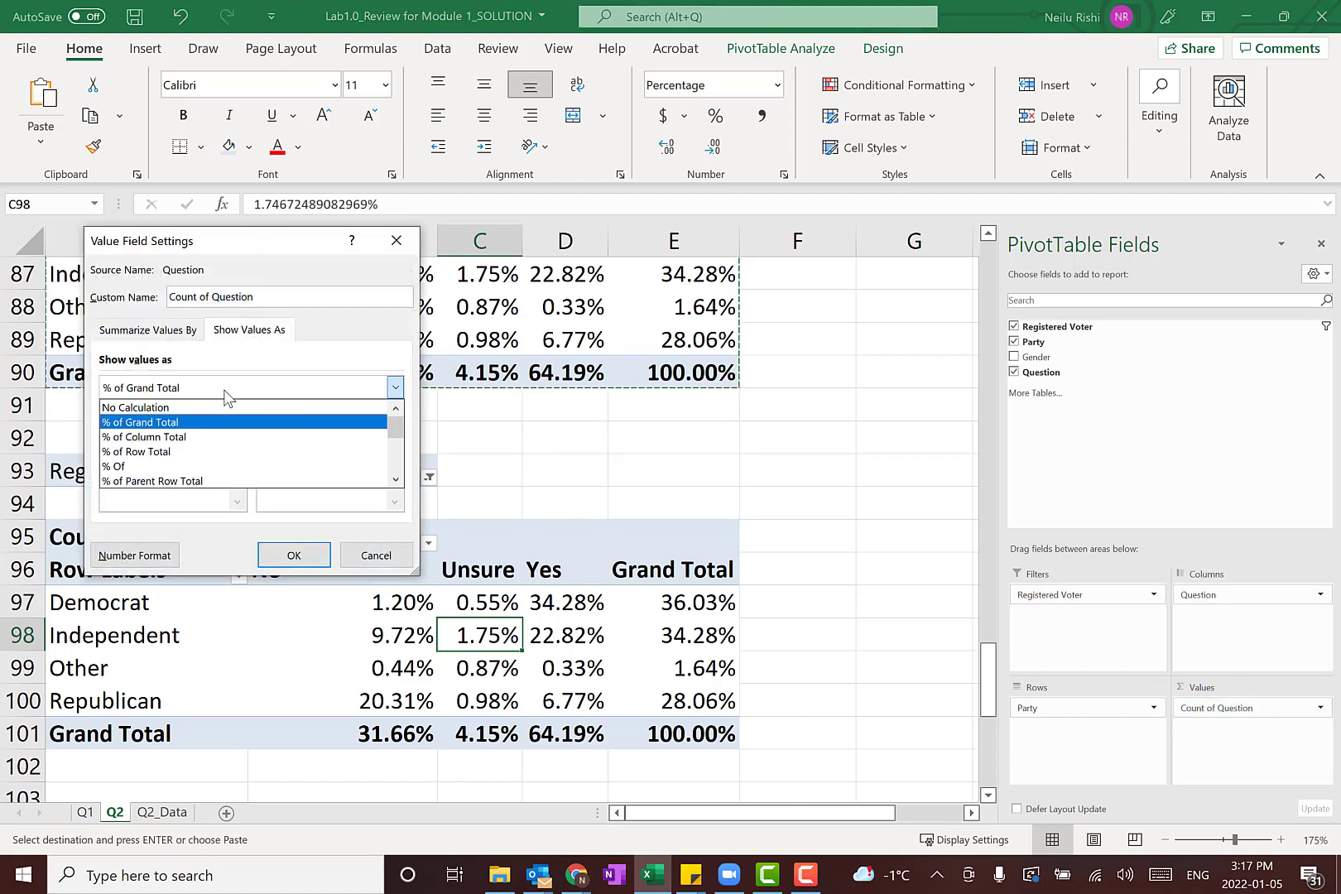
left_click(201, 239)
left_click_drag(184, 242, 729, 199)
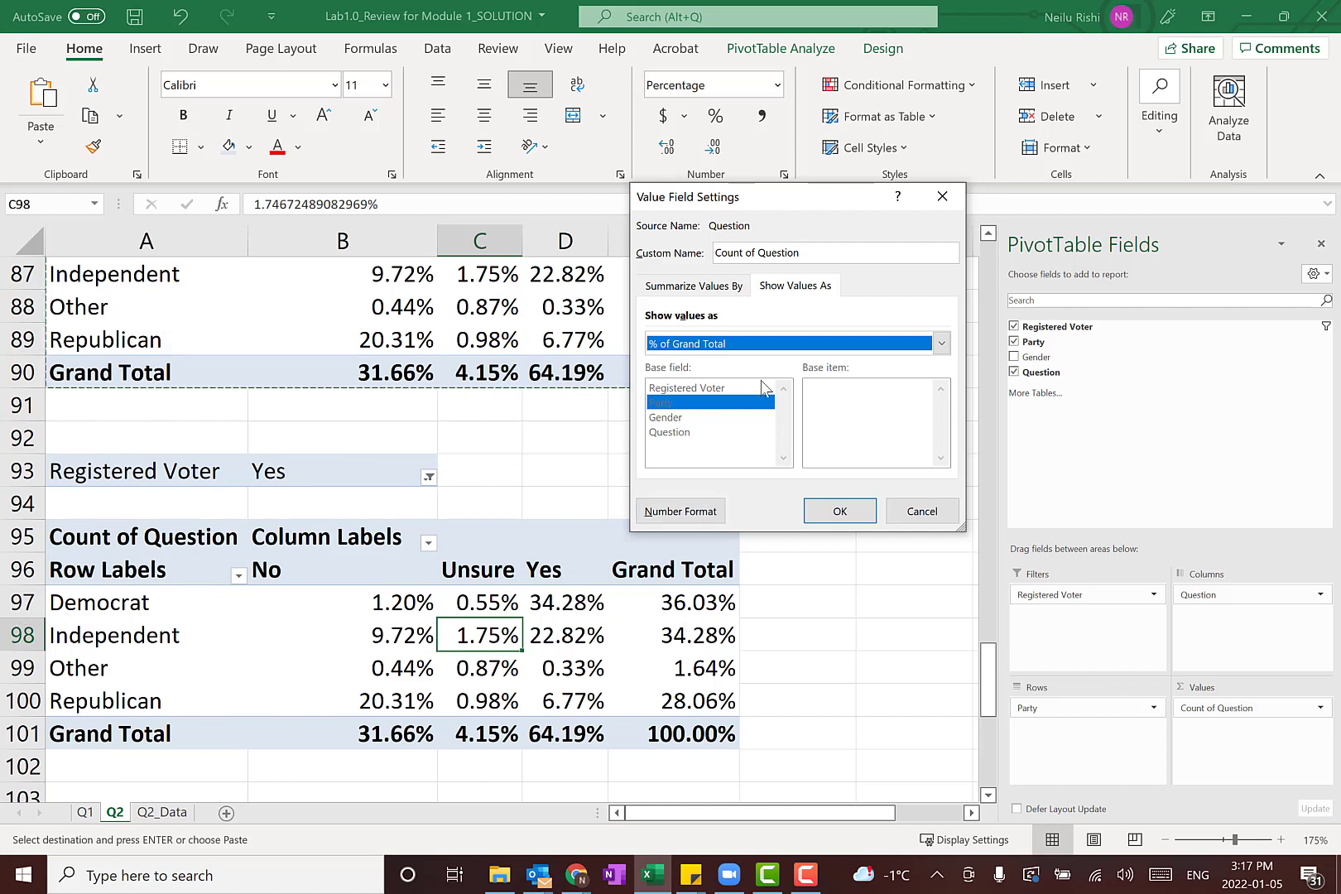
left_click(753, 346)
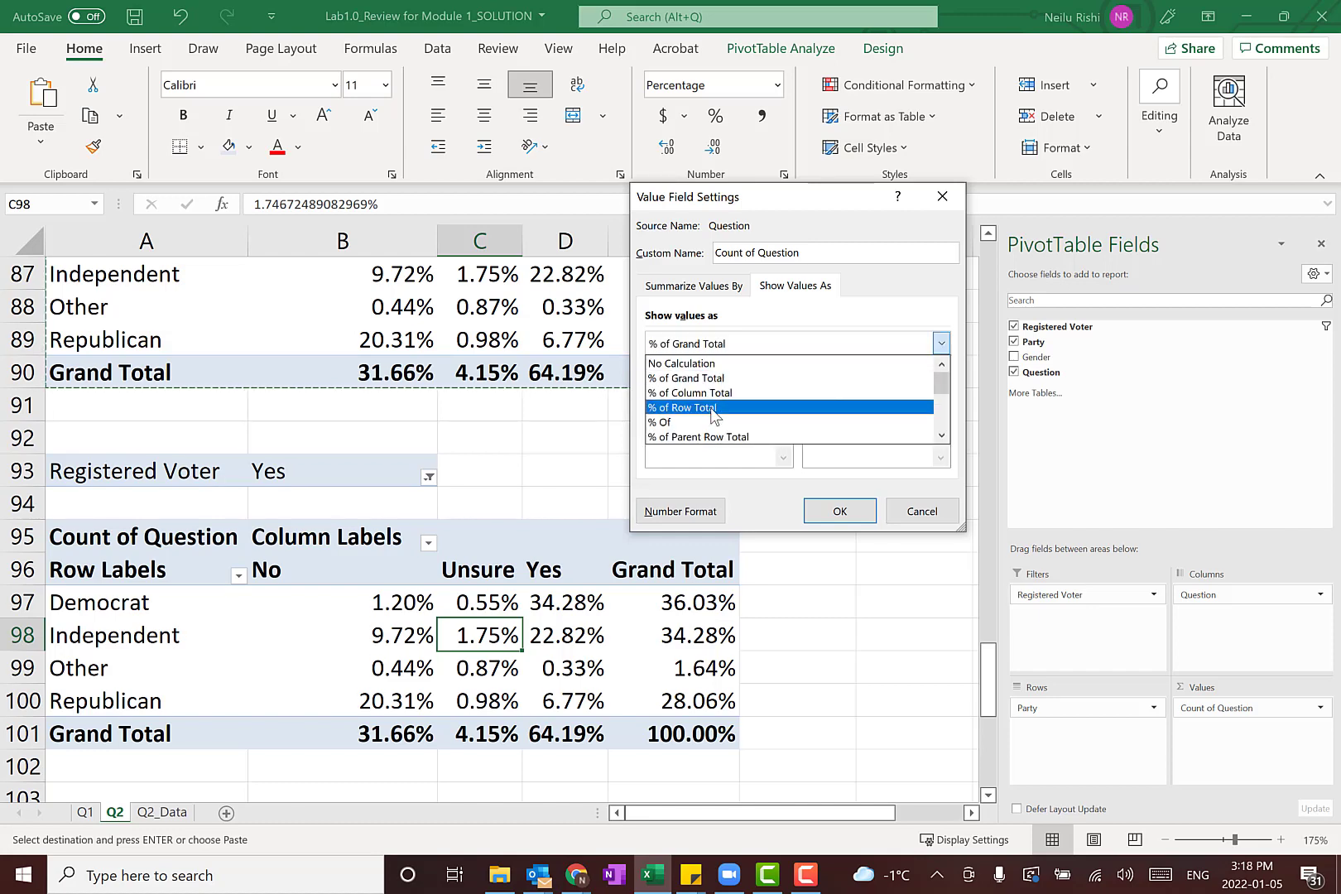
left_click(714, 408)
left_click(842, 511)
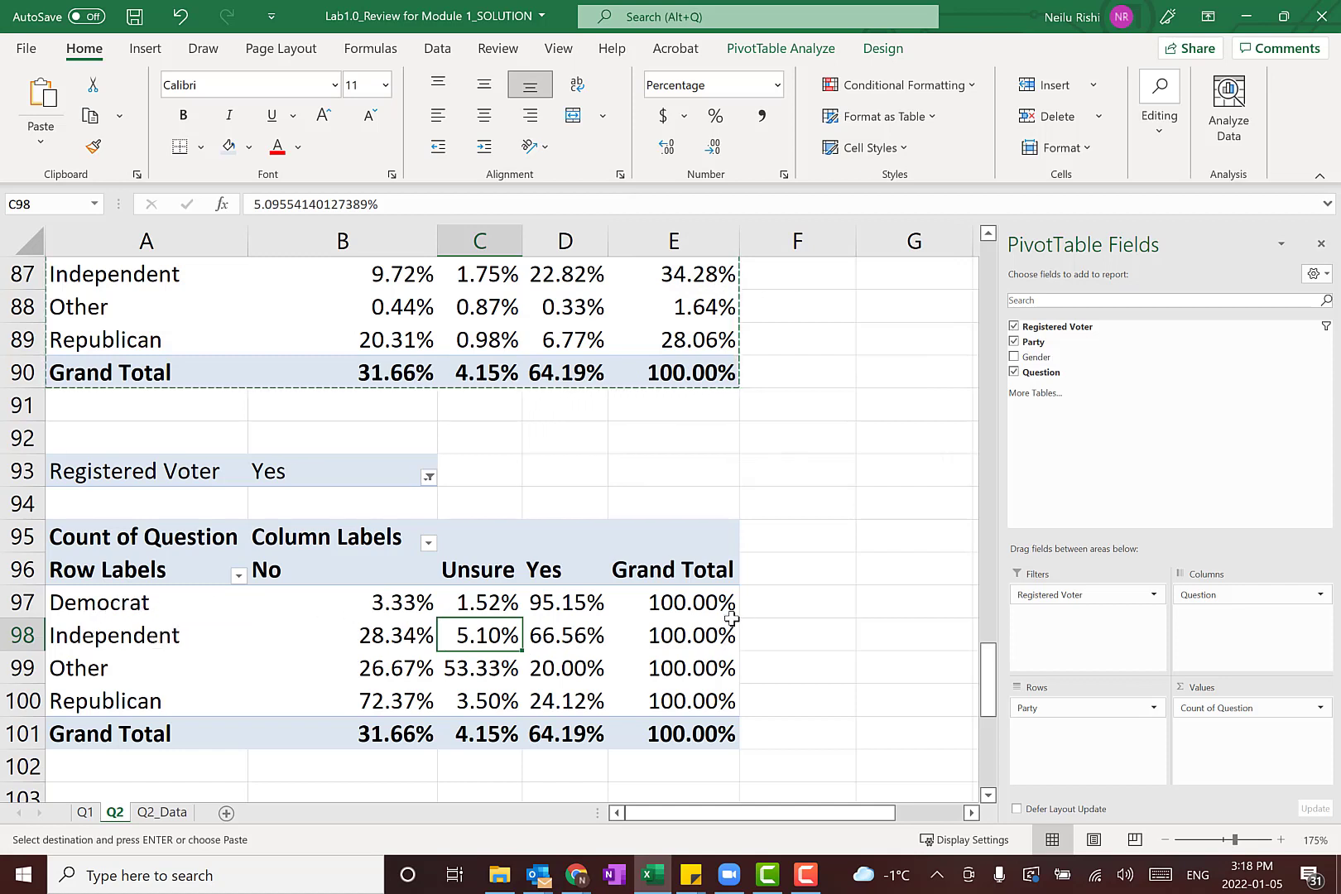
mouse_move(730, 618)
- Fill the third table's Grand Total row (row 101, A to E) dark grey
mouse_move(678, 704)
left_click_drag(96, 733, 46, 733)
left_click(799, 734)
left_click(248, 146)
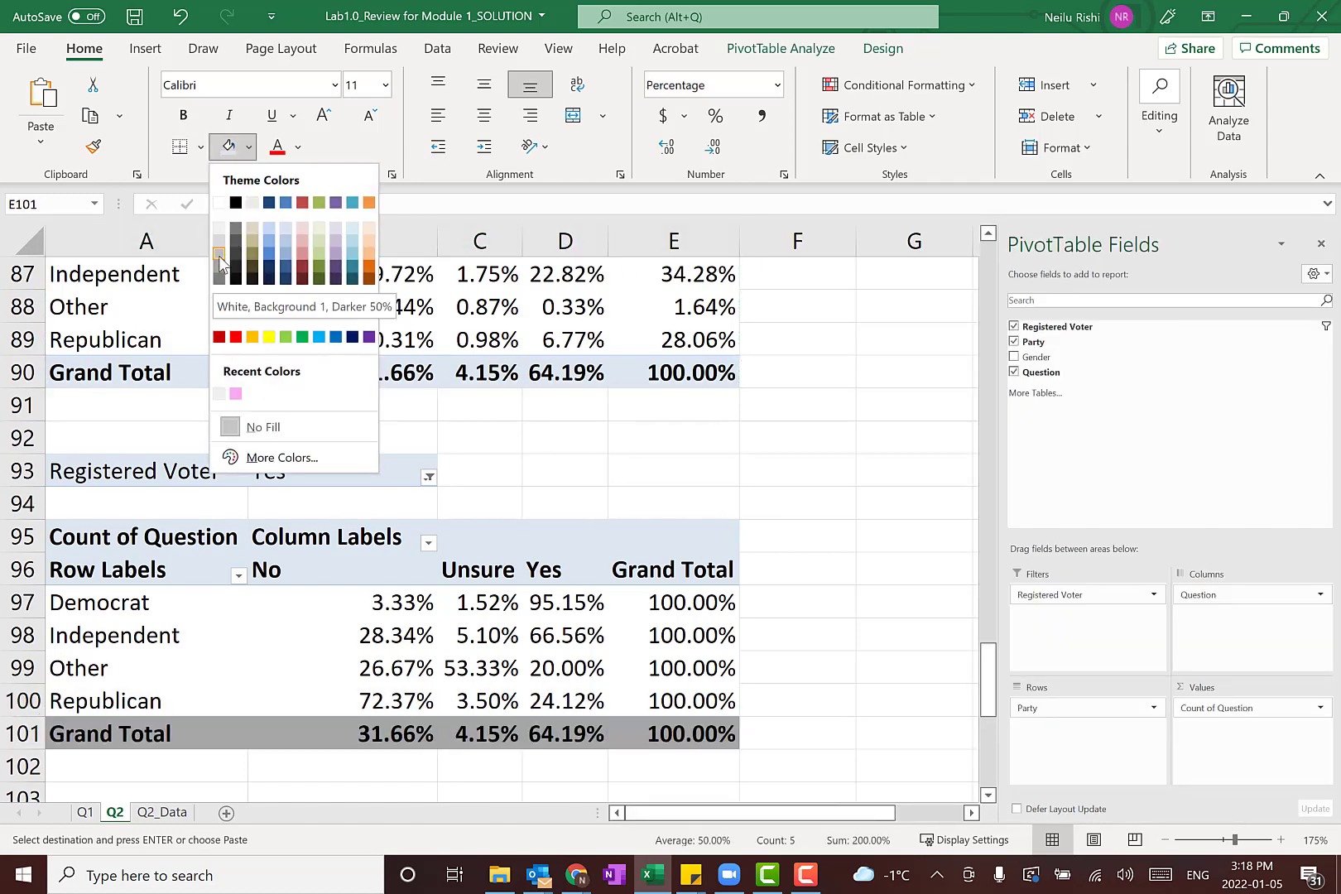
left_click(237, 243)
left_click(839, 614)
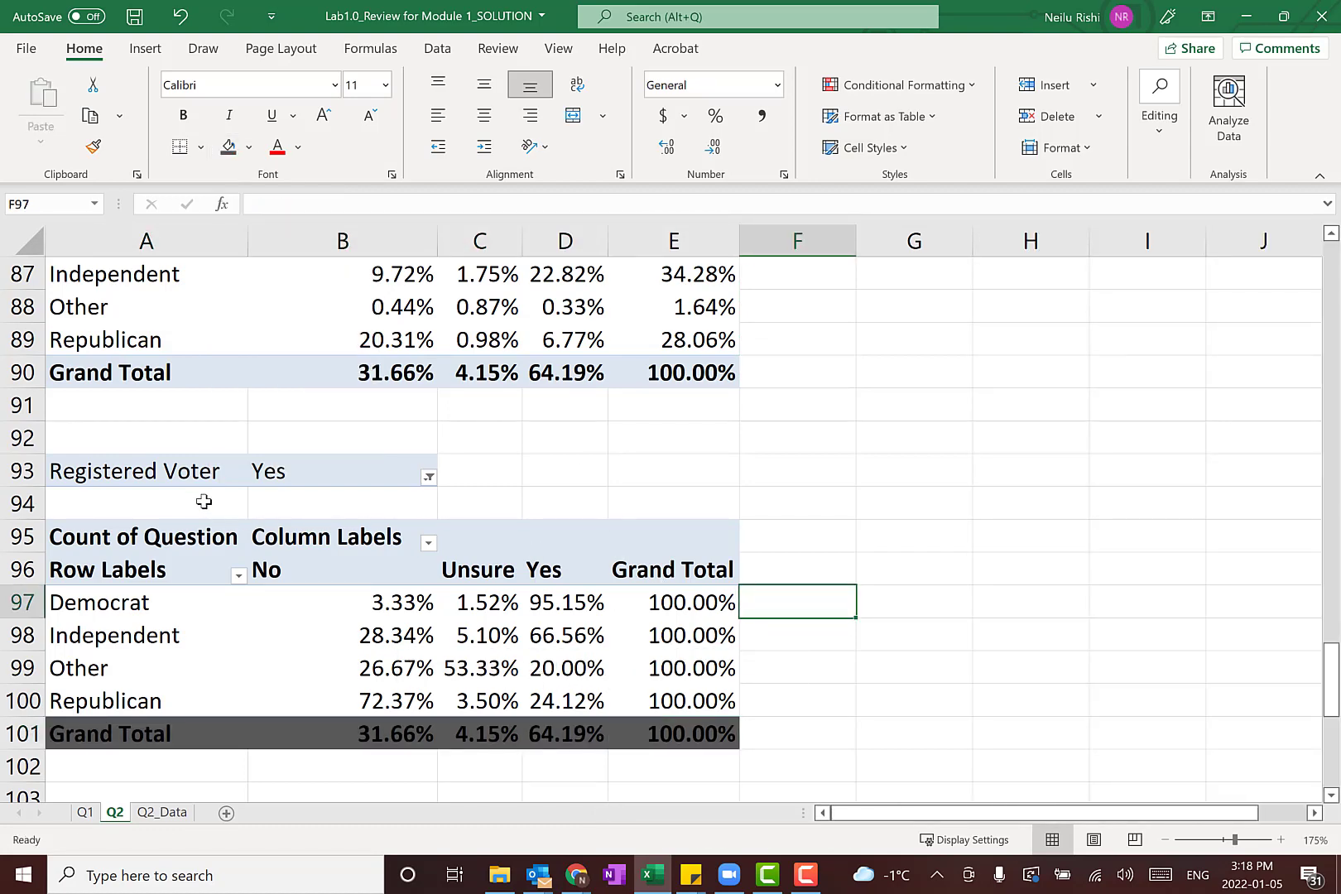
left_click(89, 445)
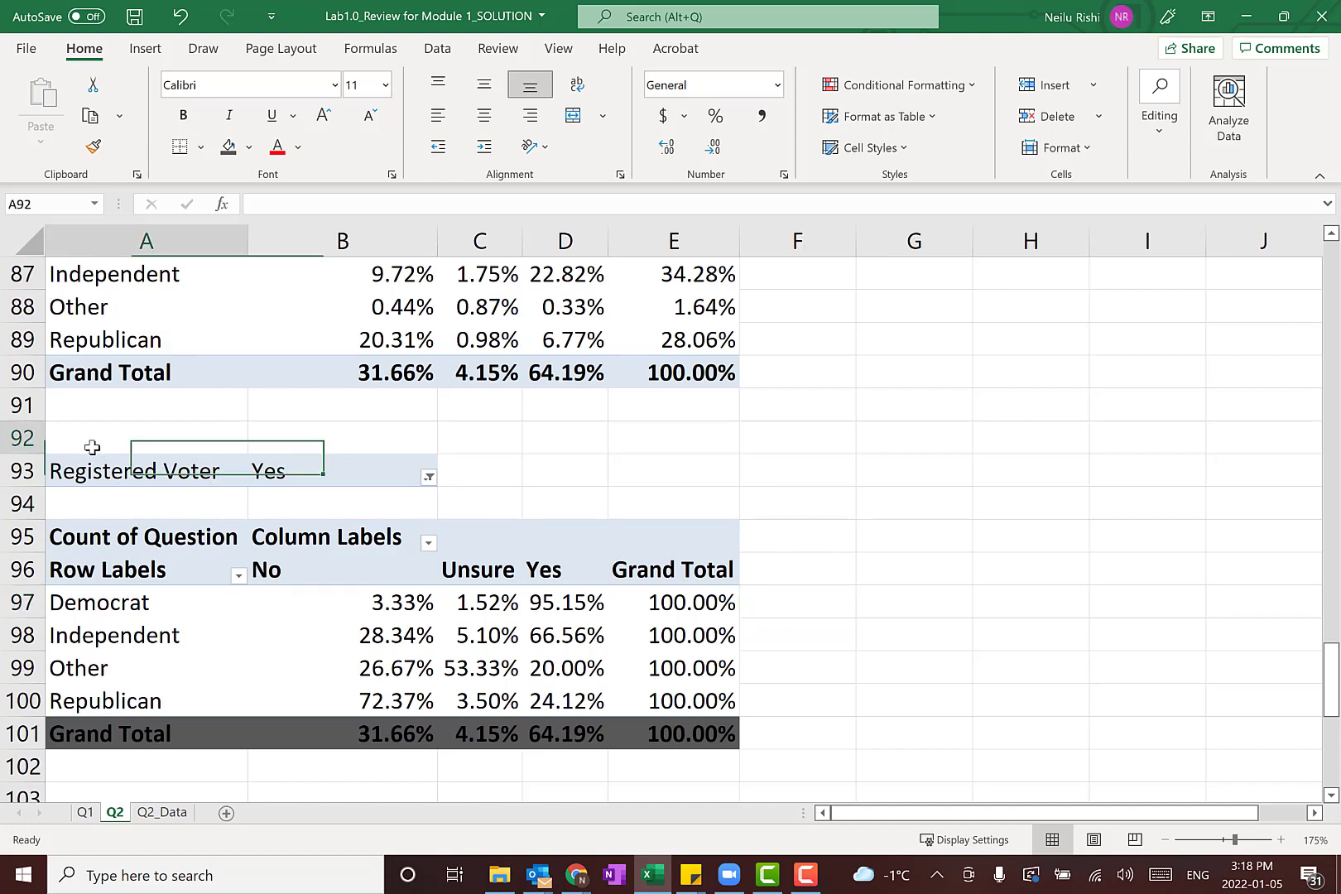
- Insert a row above the third table and enter the title 'Conditional Probability Table with Condition: Party Identification' in A93
right_click(23, 469)
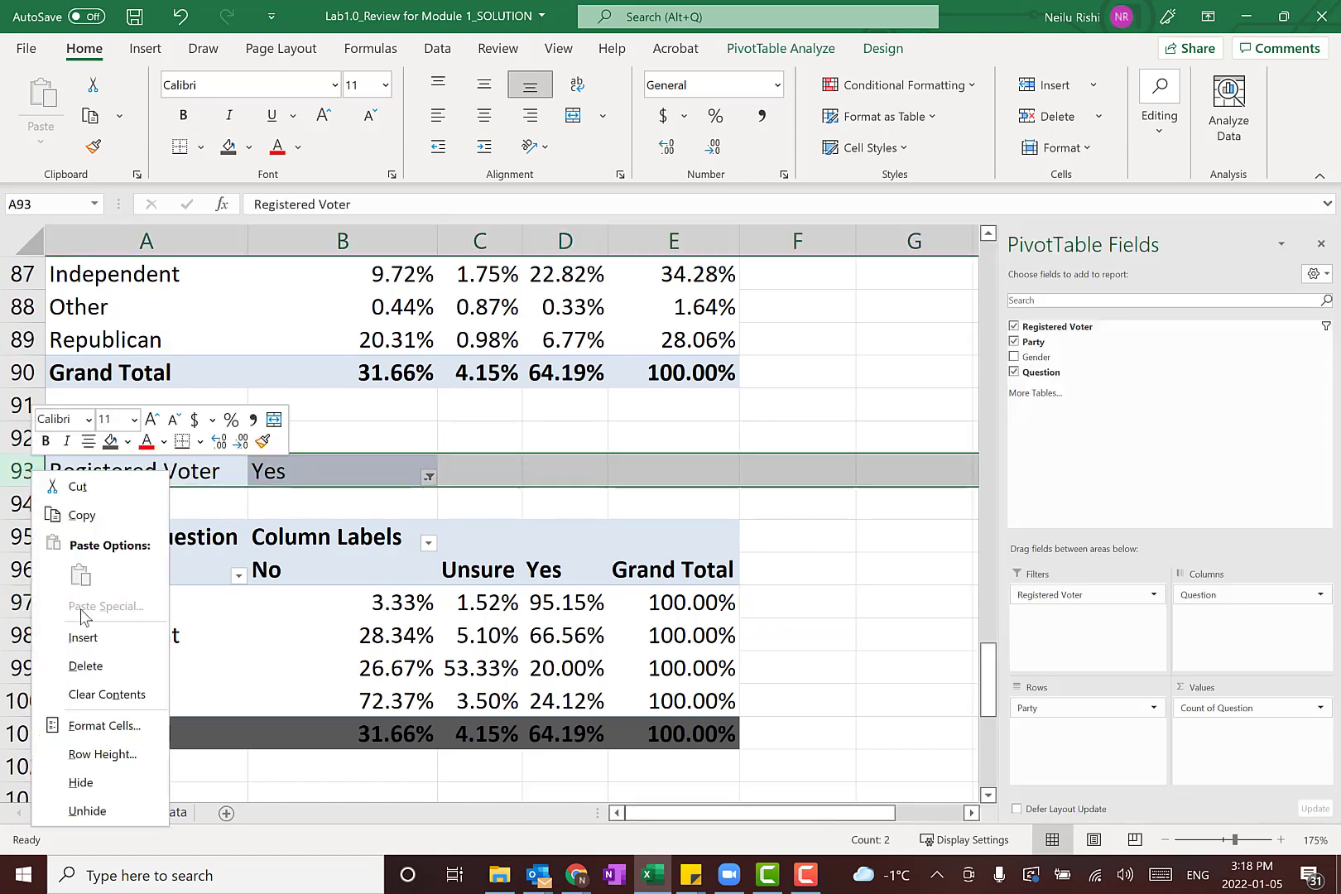
left_click(93, 642)
left_click(136, 468)
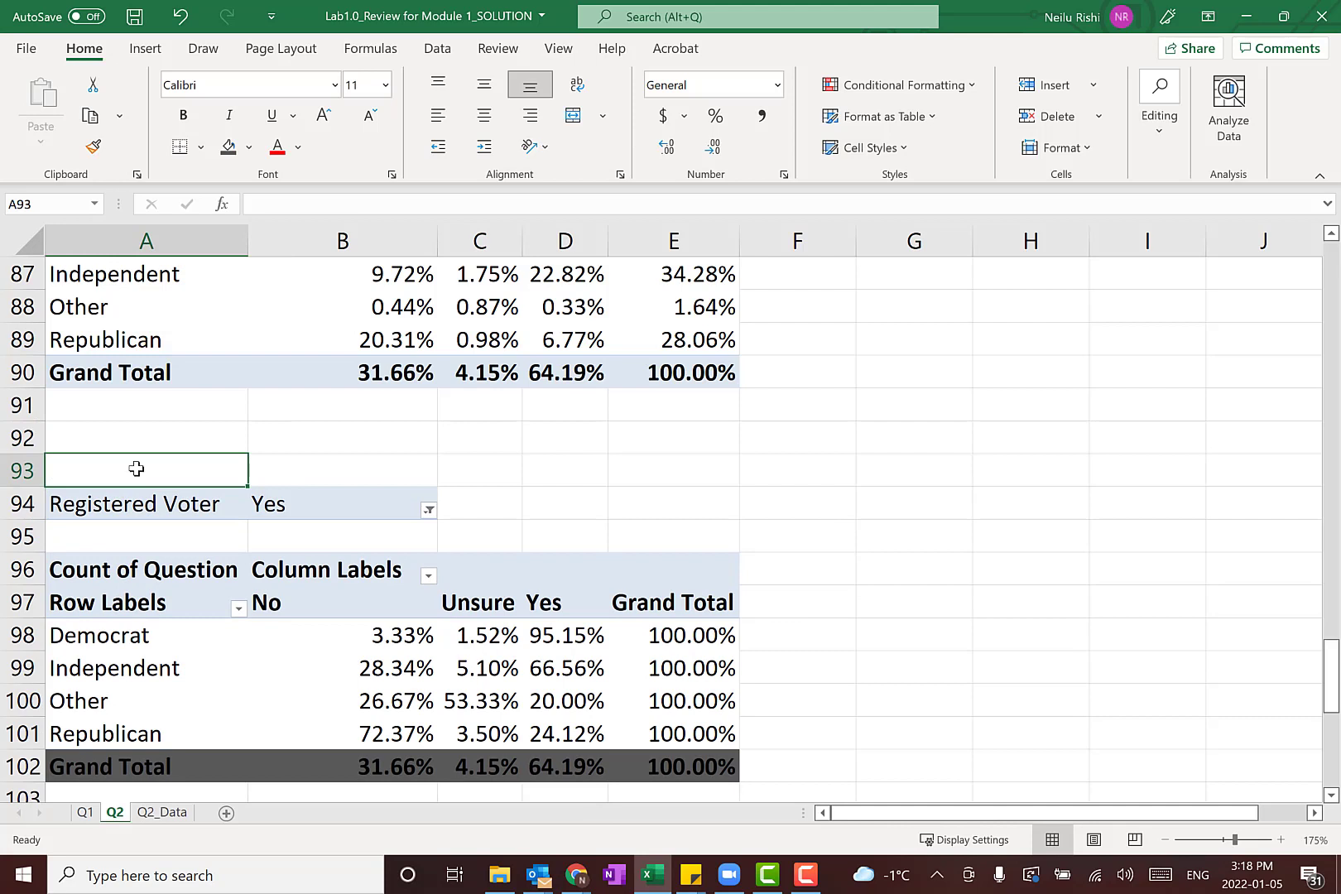
type("Conditio")
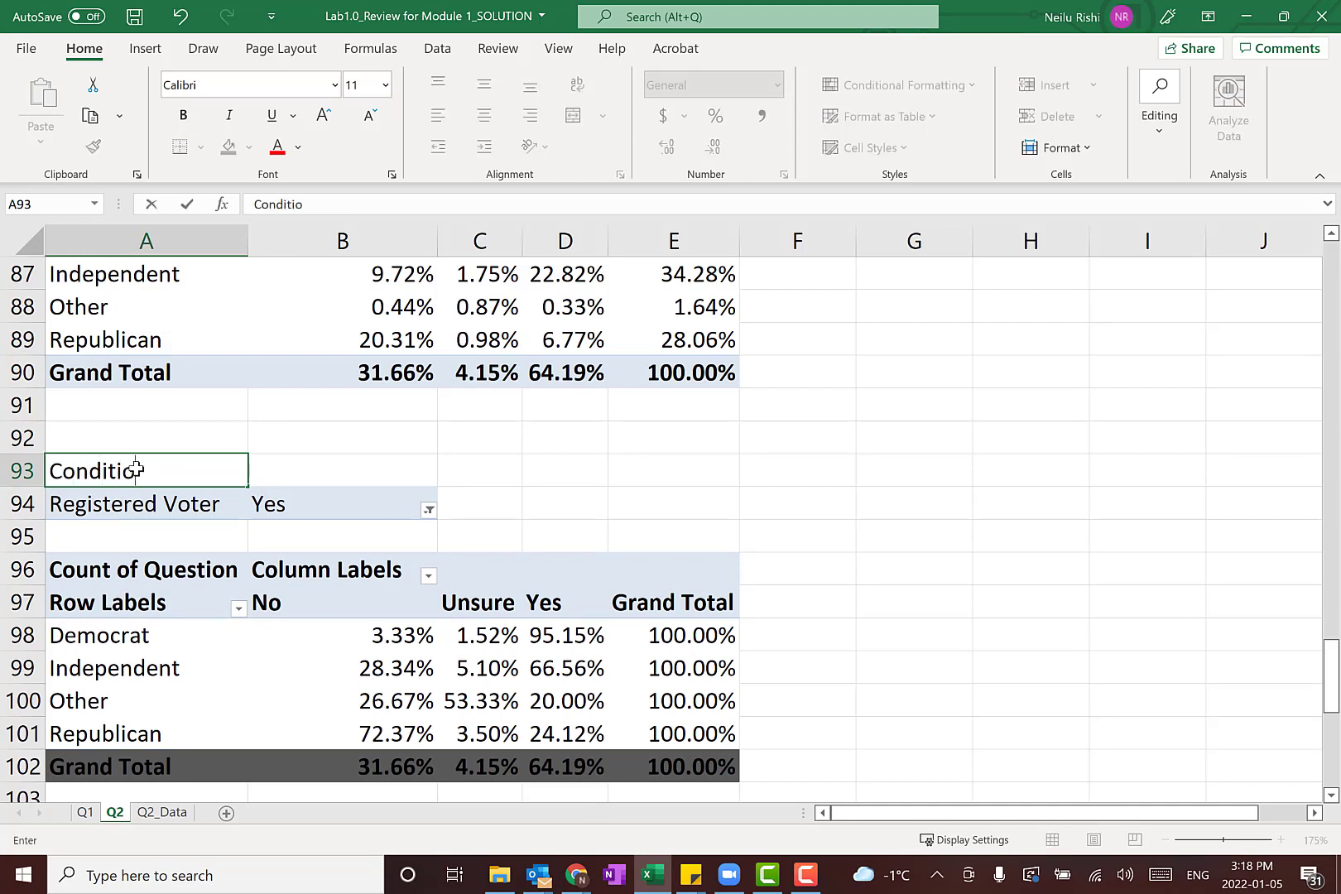
type("nal Probabi")
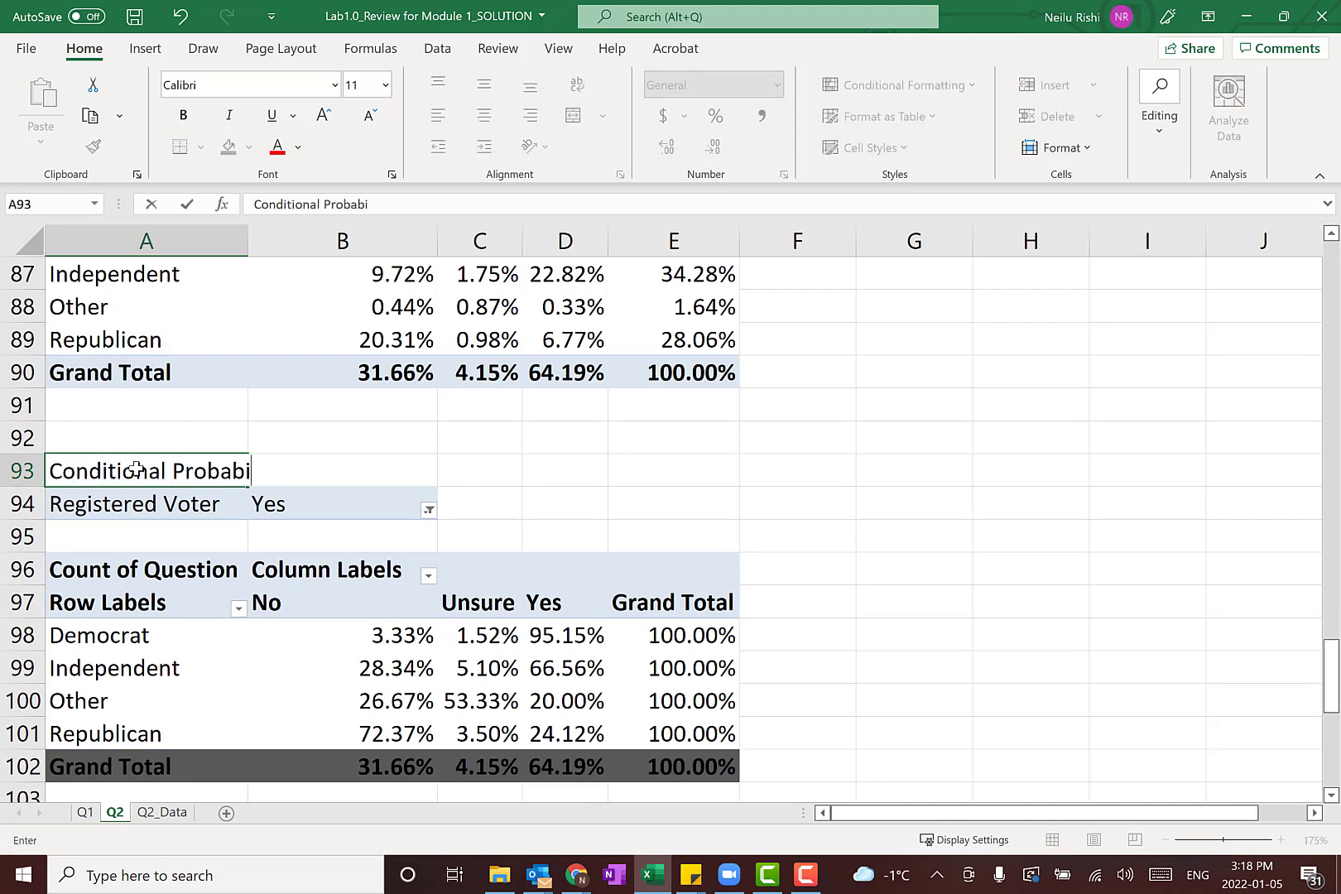
type("lity Table")
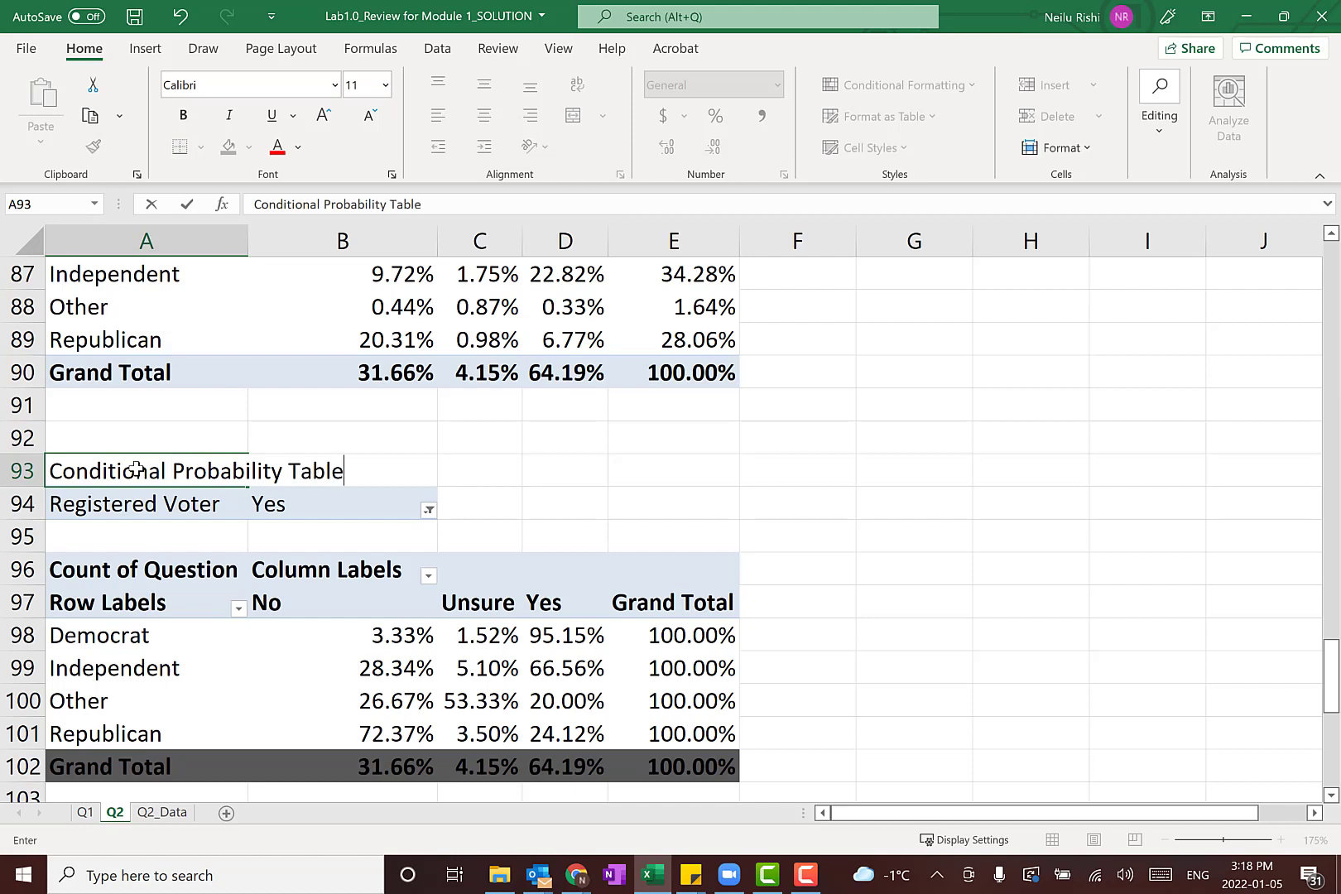
type(" with Condition")
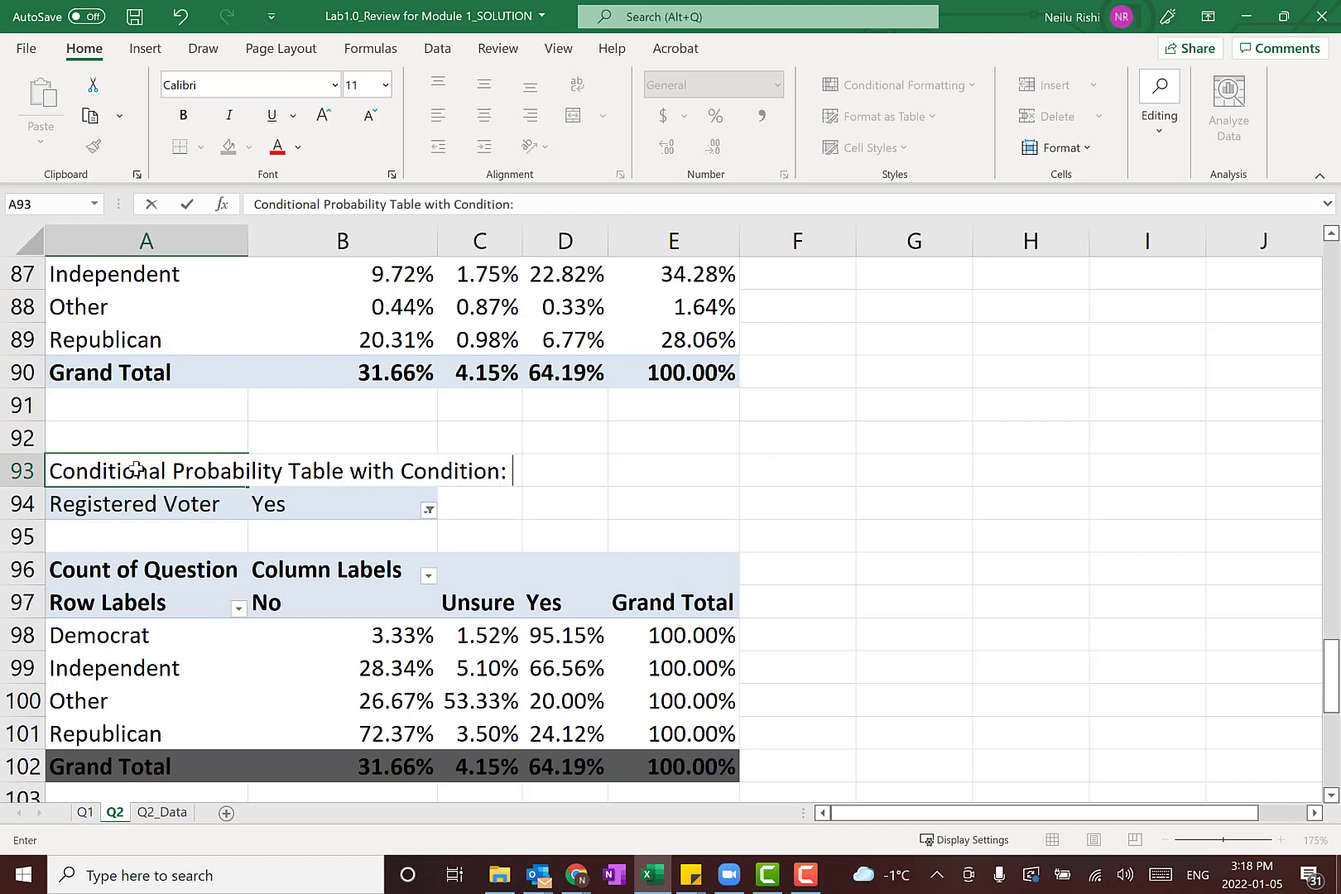
type(": Pat")
type("ty Identification")
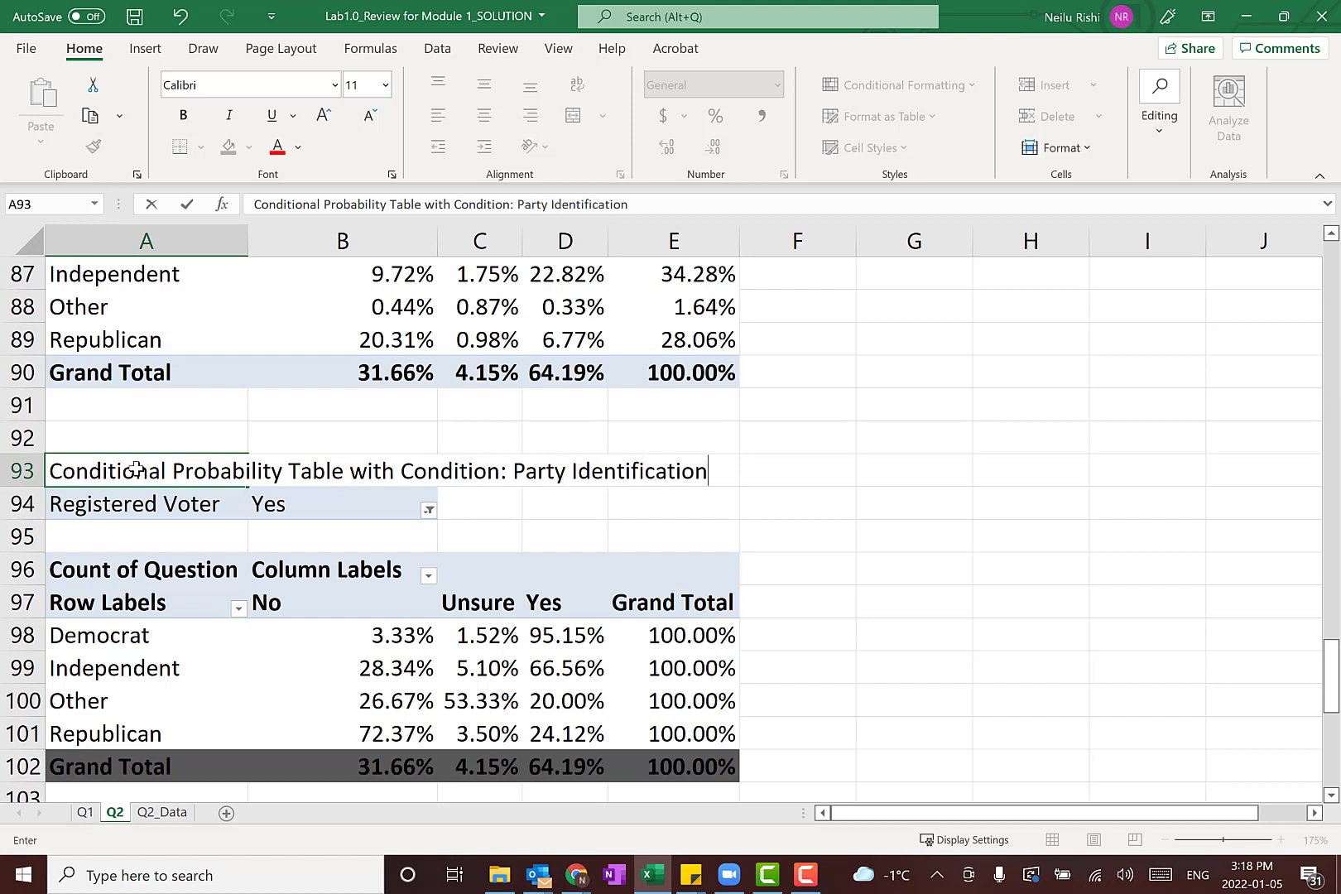
key("Return")
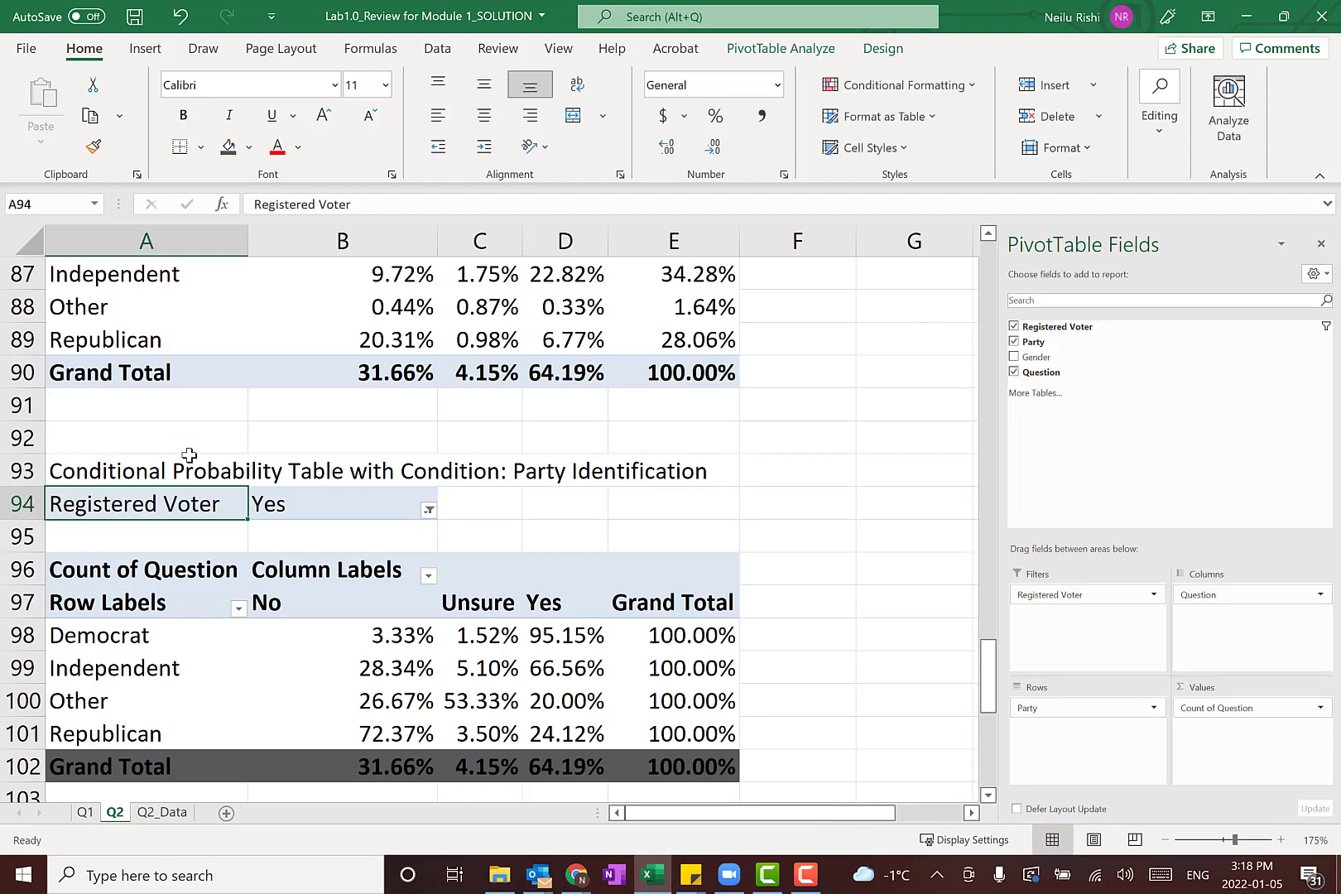
- Copy the percent-of-total pivot table and paste it at A106
scroll(121, 494, "up", 2)
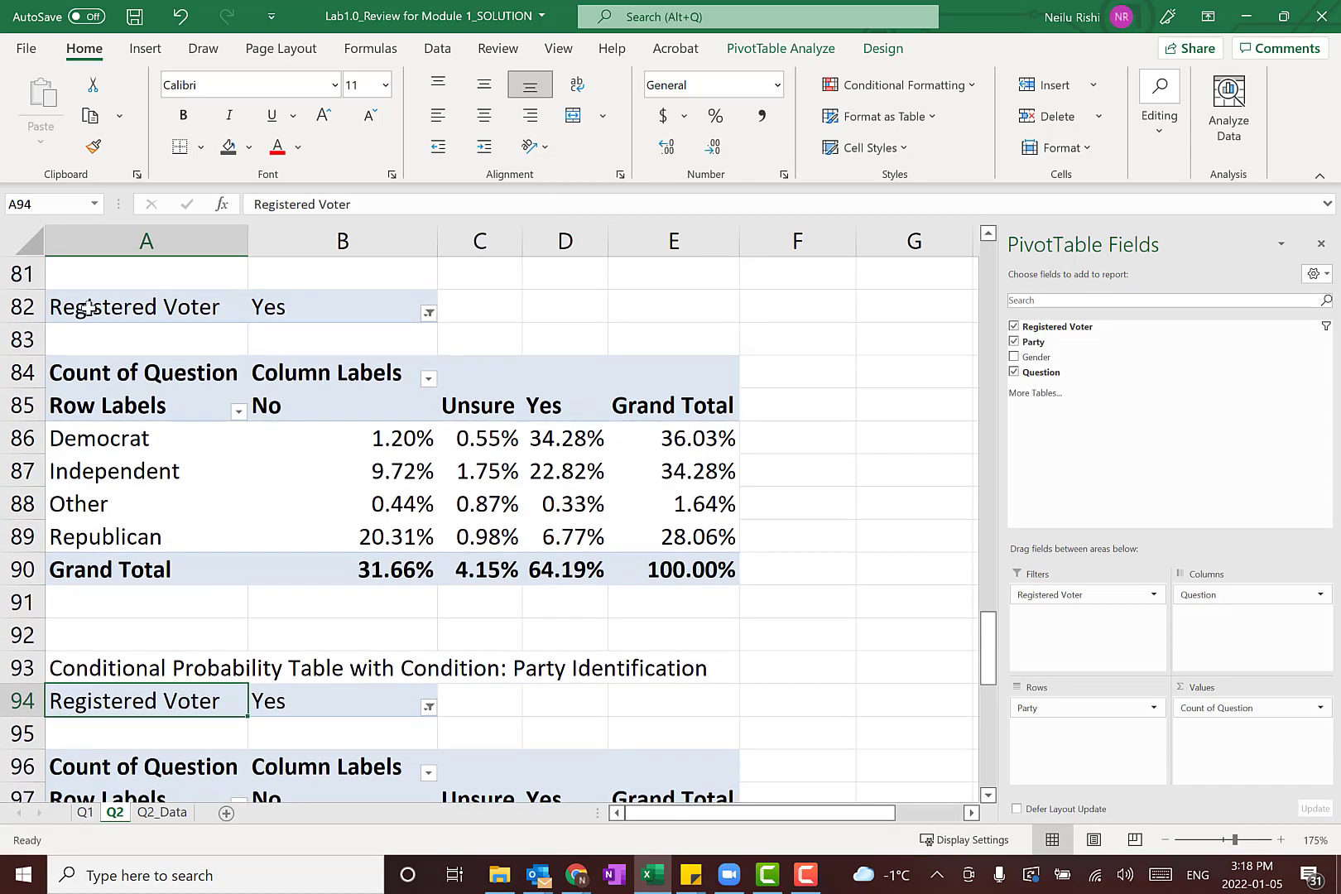
left_click_drag(89, 308, 708, 543)
key("ctrl+c")
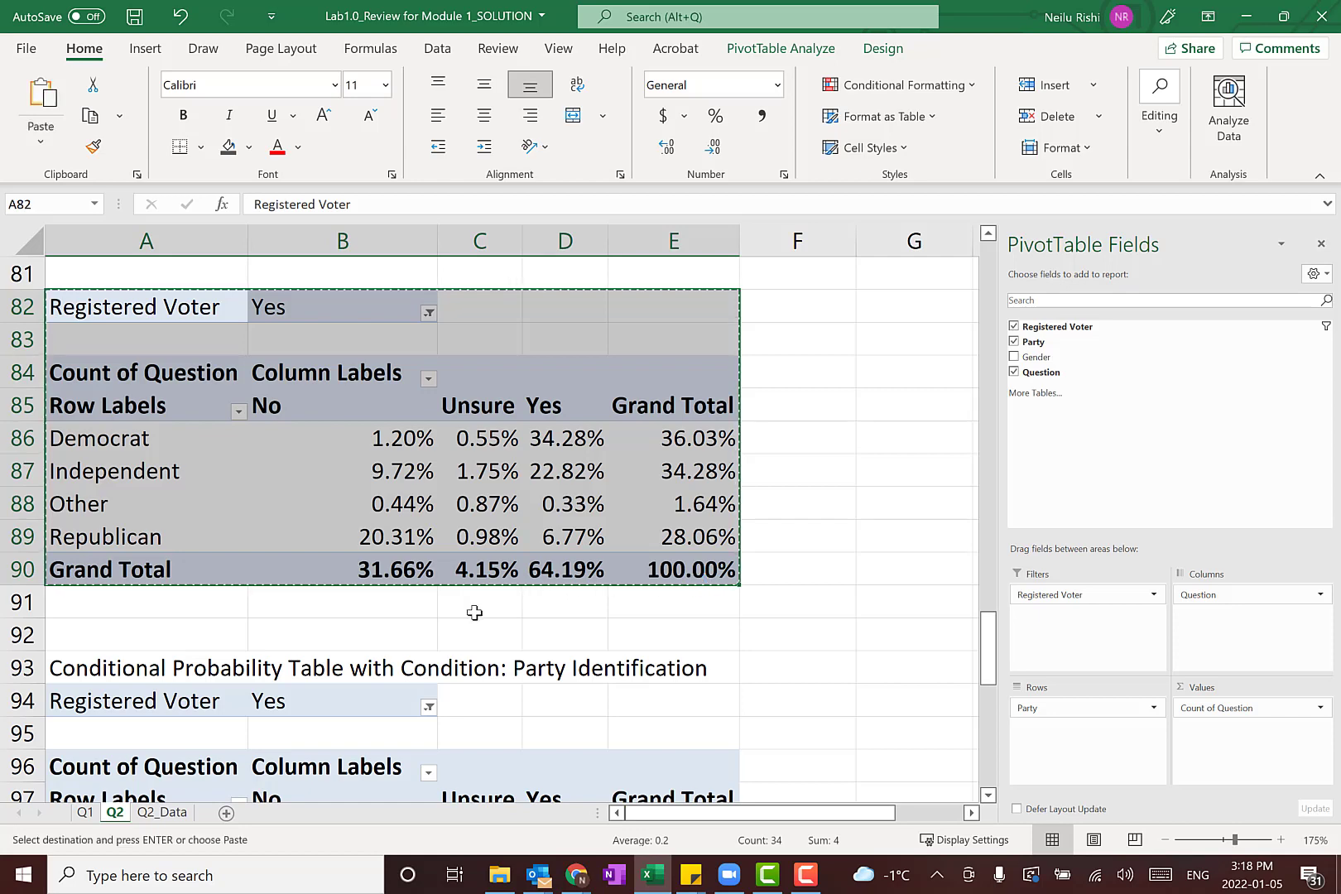
scroll(174, 665, "down", 4)
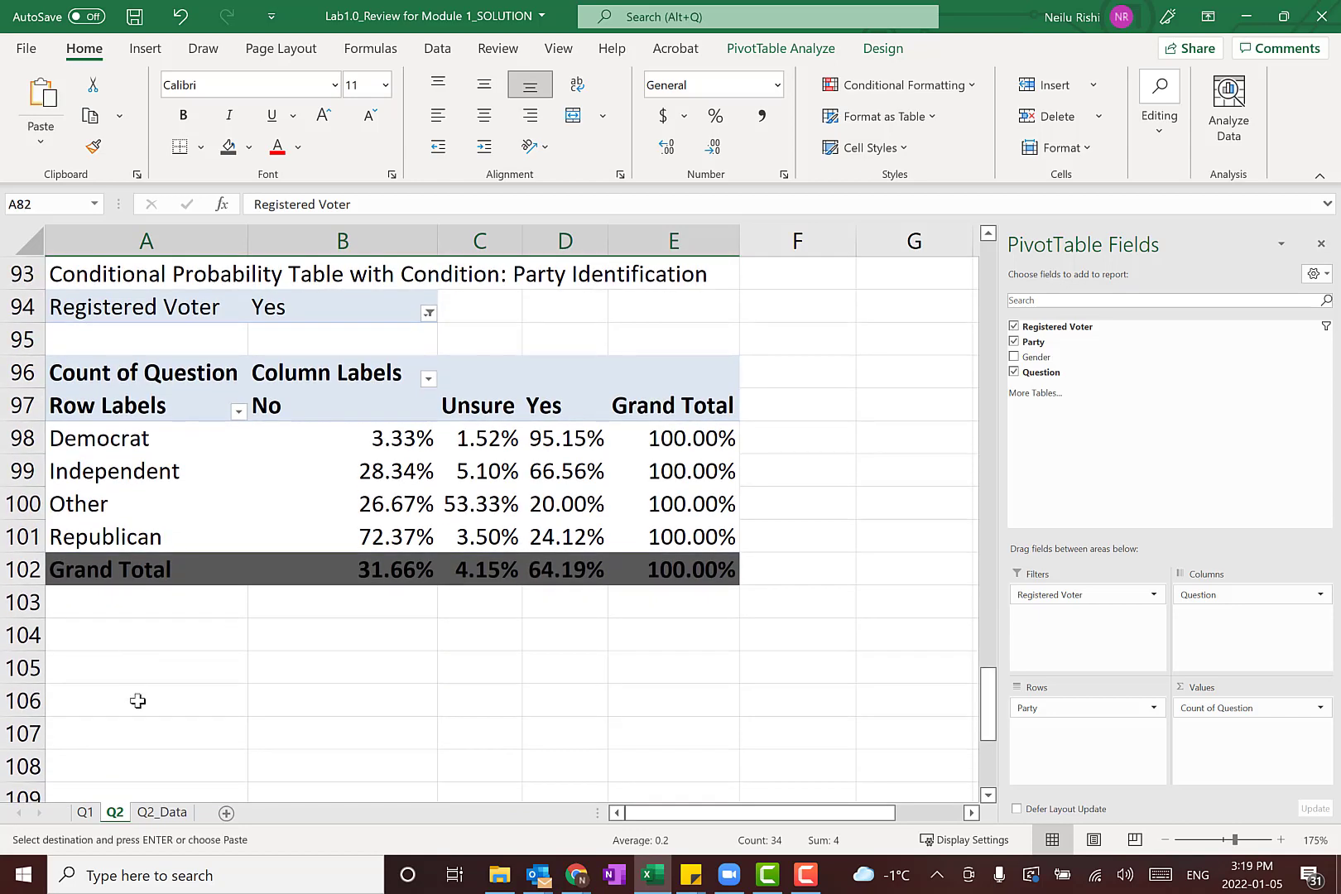
left_click(137, 701)
key("ctrl+v")
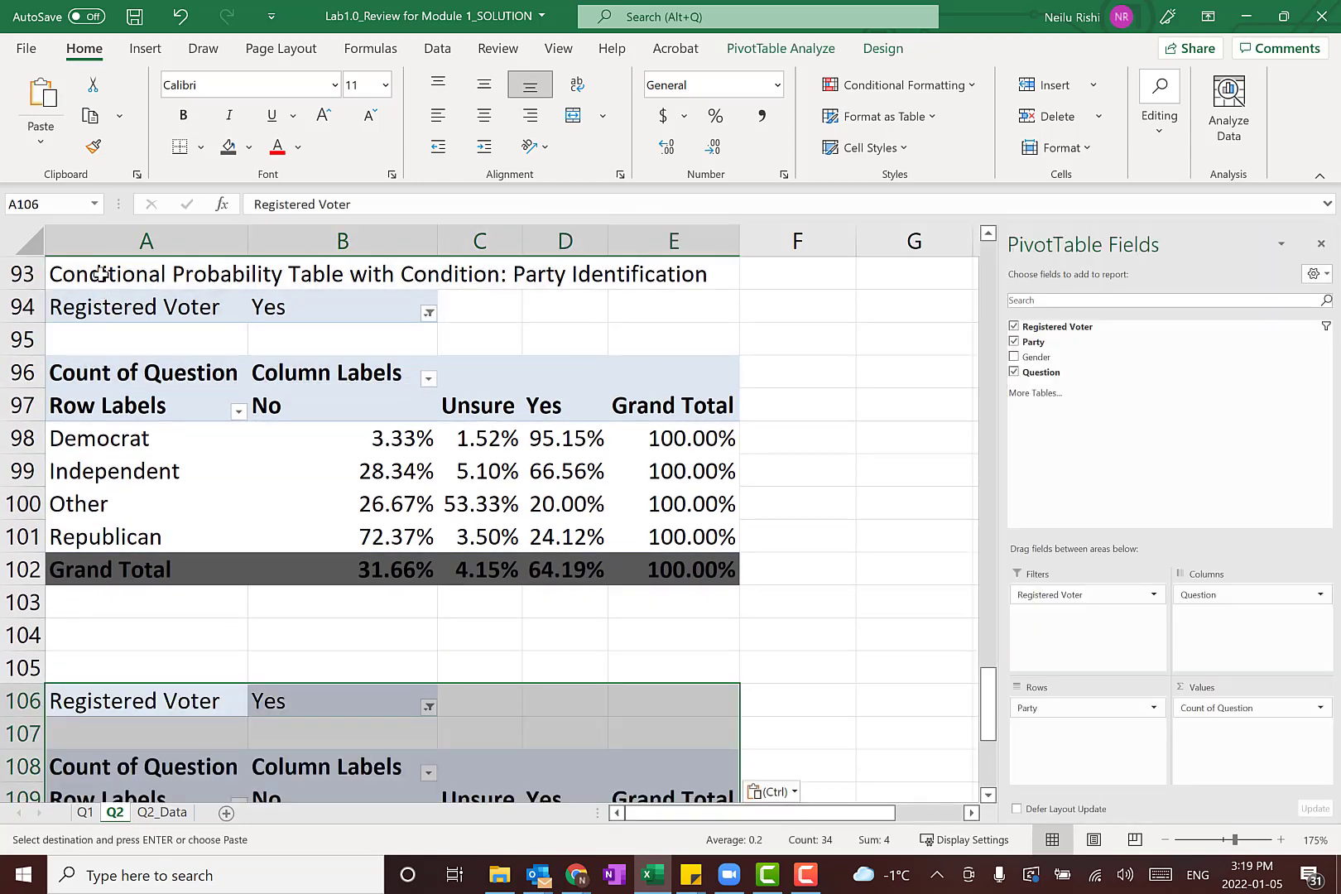
- Copy the A93 title to A105, changing its ending to 'Question Answer'
left_click(101, 274)
key("ctrl+c")
left_click(171, 667)
key("ctrl+v")
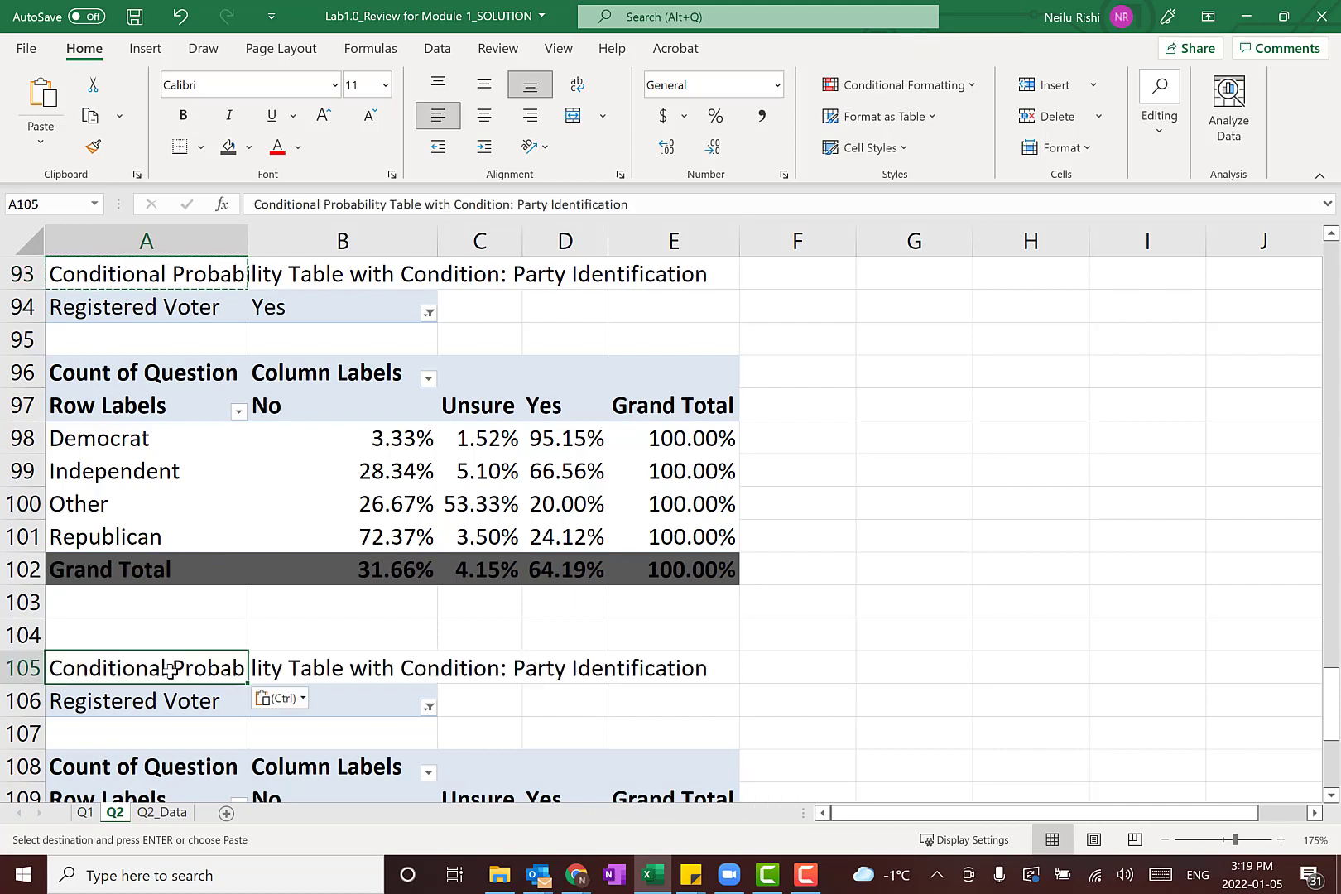
left_click(523, 203)
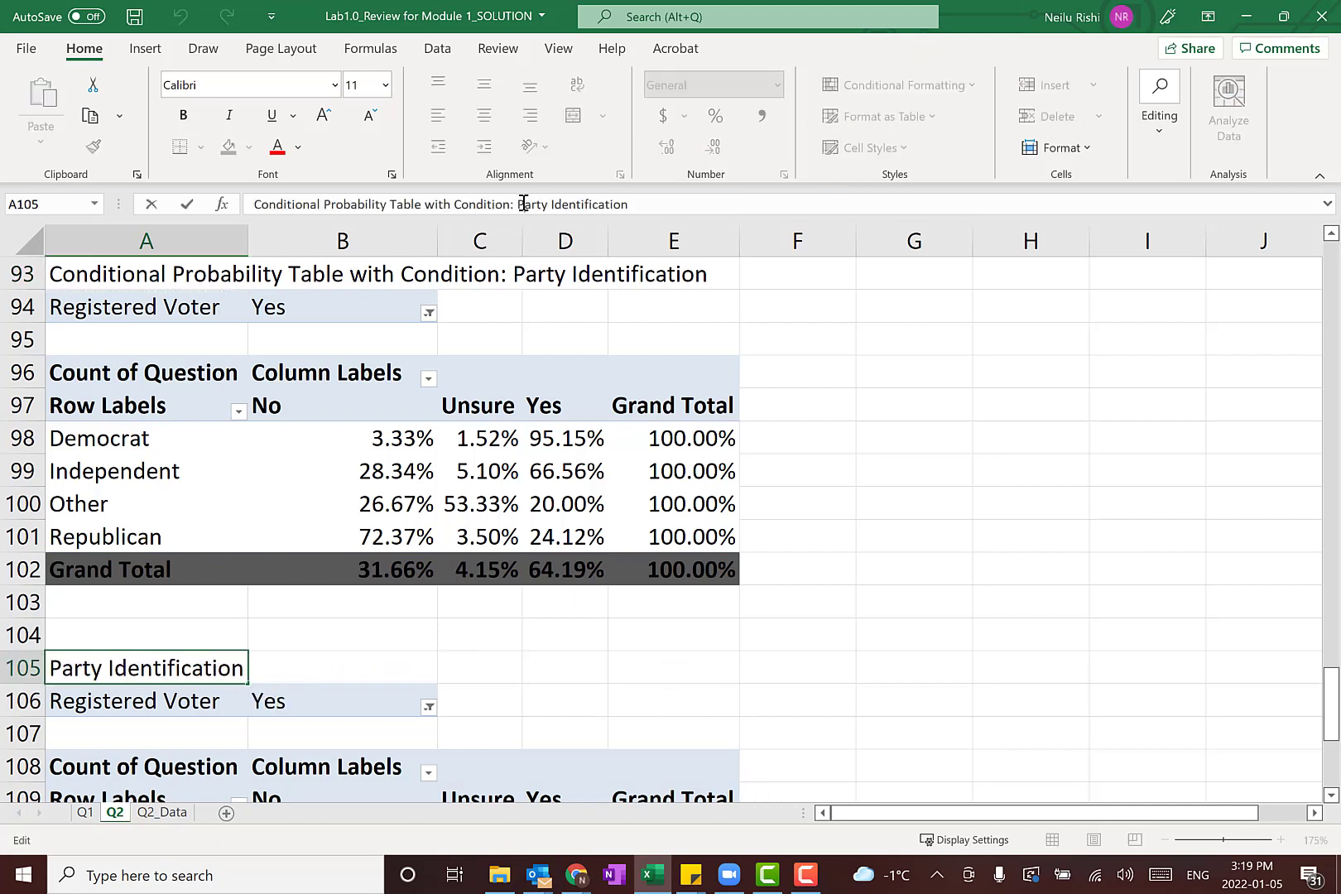
left_click_drag(520, 203, 681, 203)
type("Q")
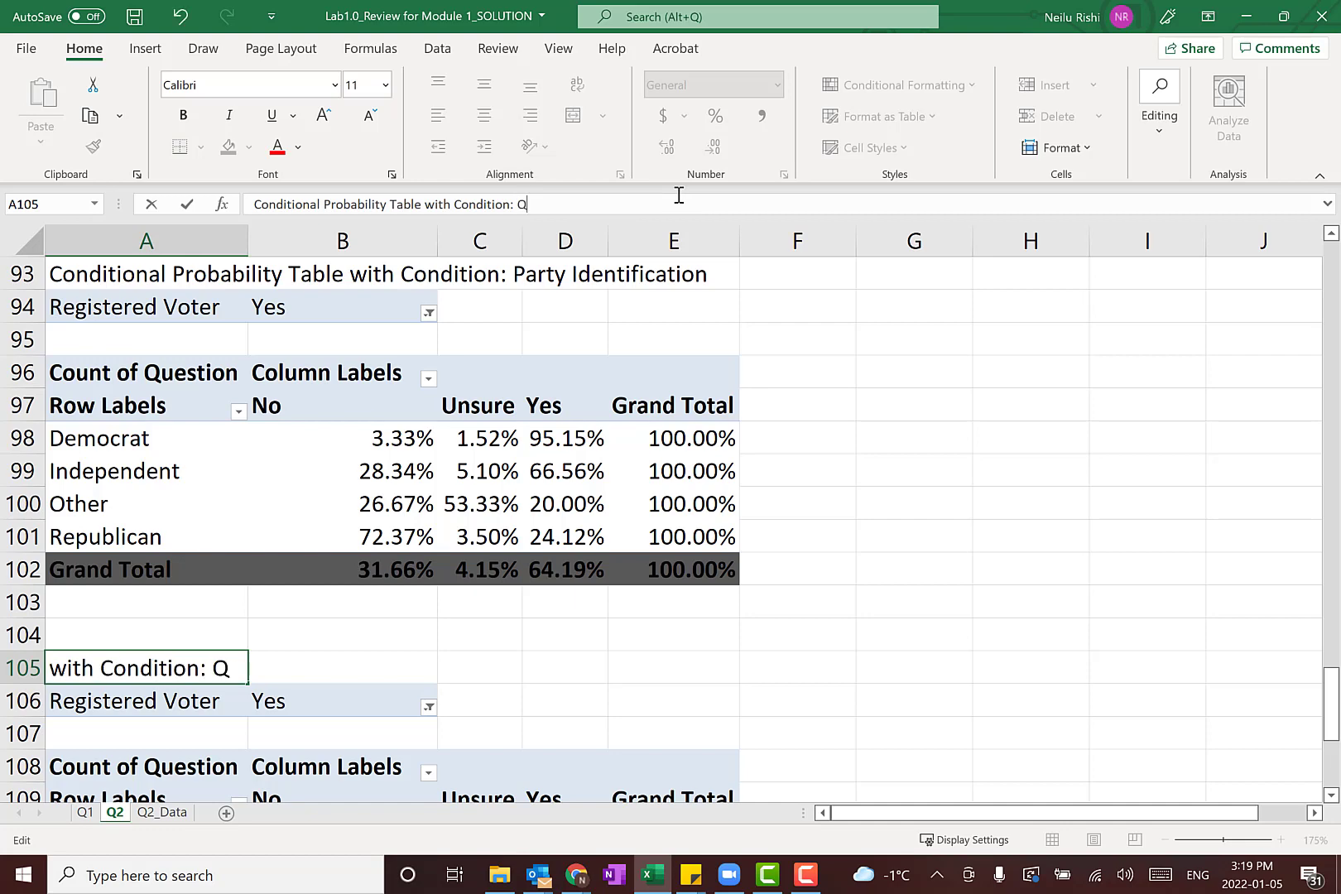
type("uestion Answer")
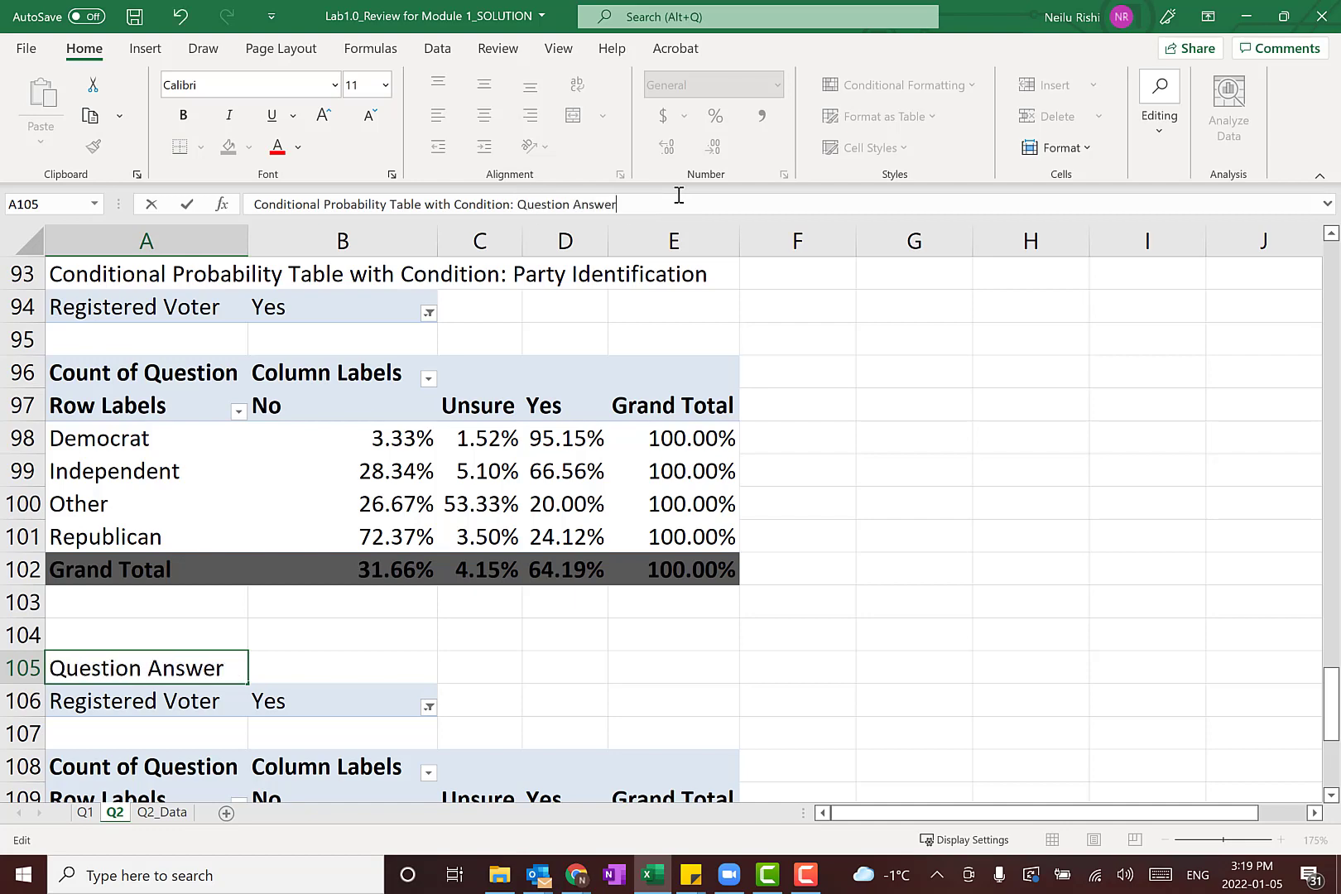
key("Return")
left_click_drag(629, 667, 626, 635)
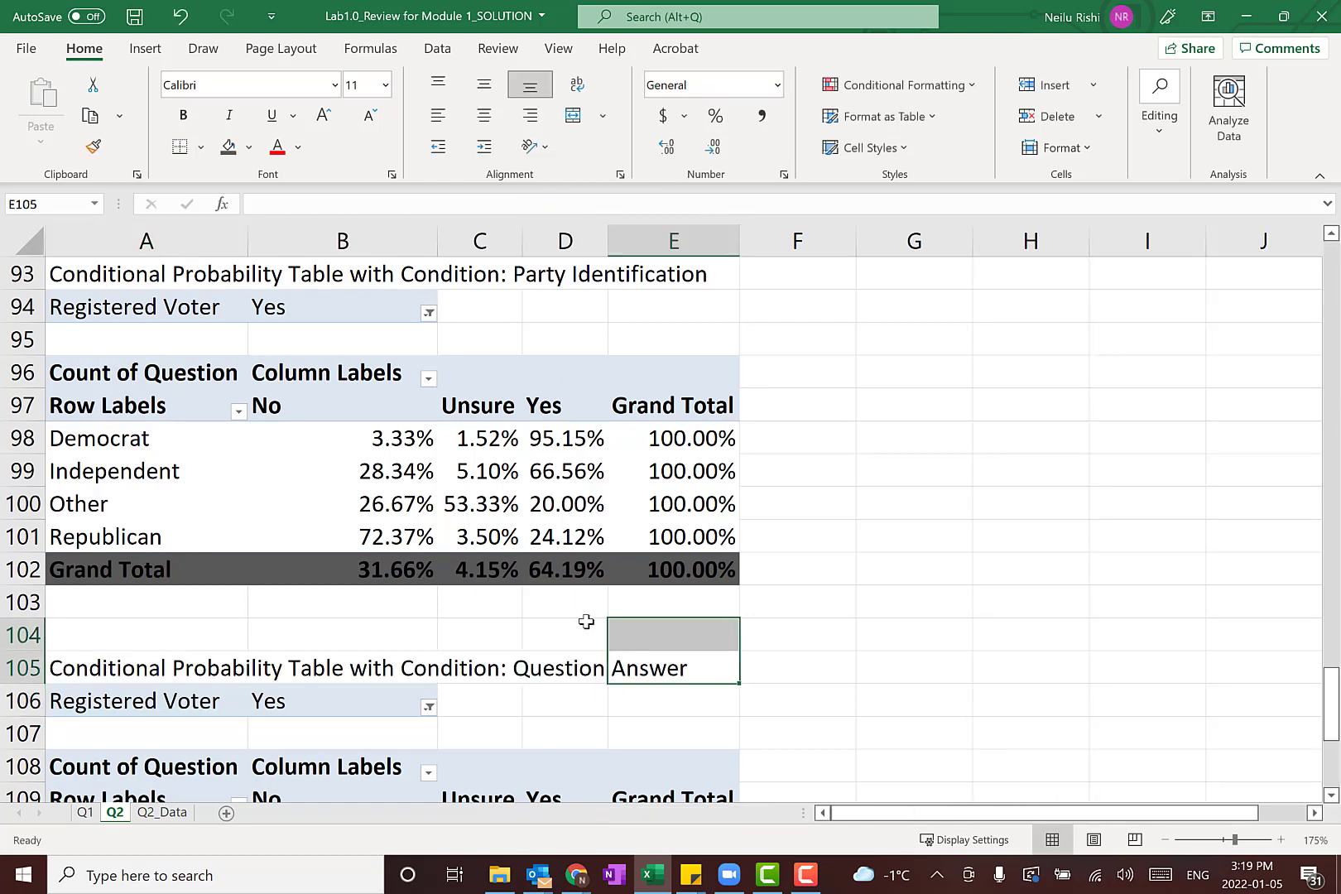
scroll(580, 629, "down", 3)
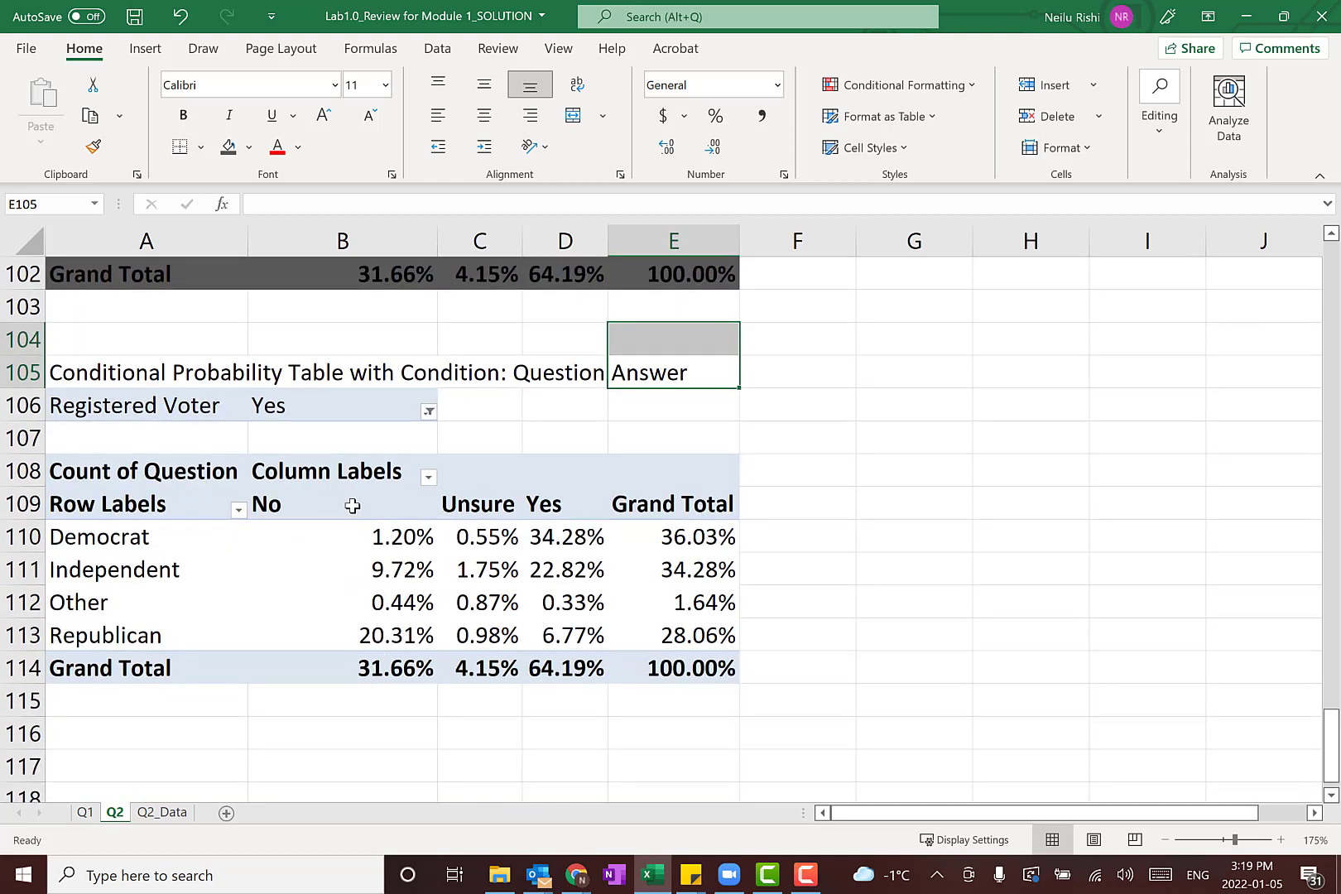
- Show the fourth pivot table's Count of Question values as % of Column Total, so each column sums to 100%
left_click_drag(354, 502, 353, 669)
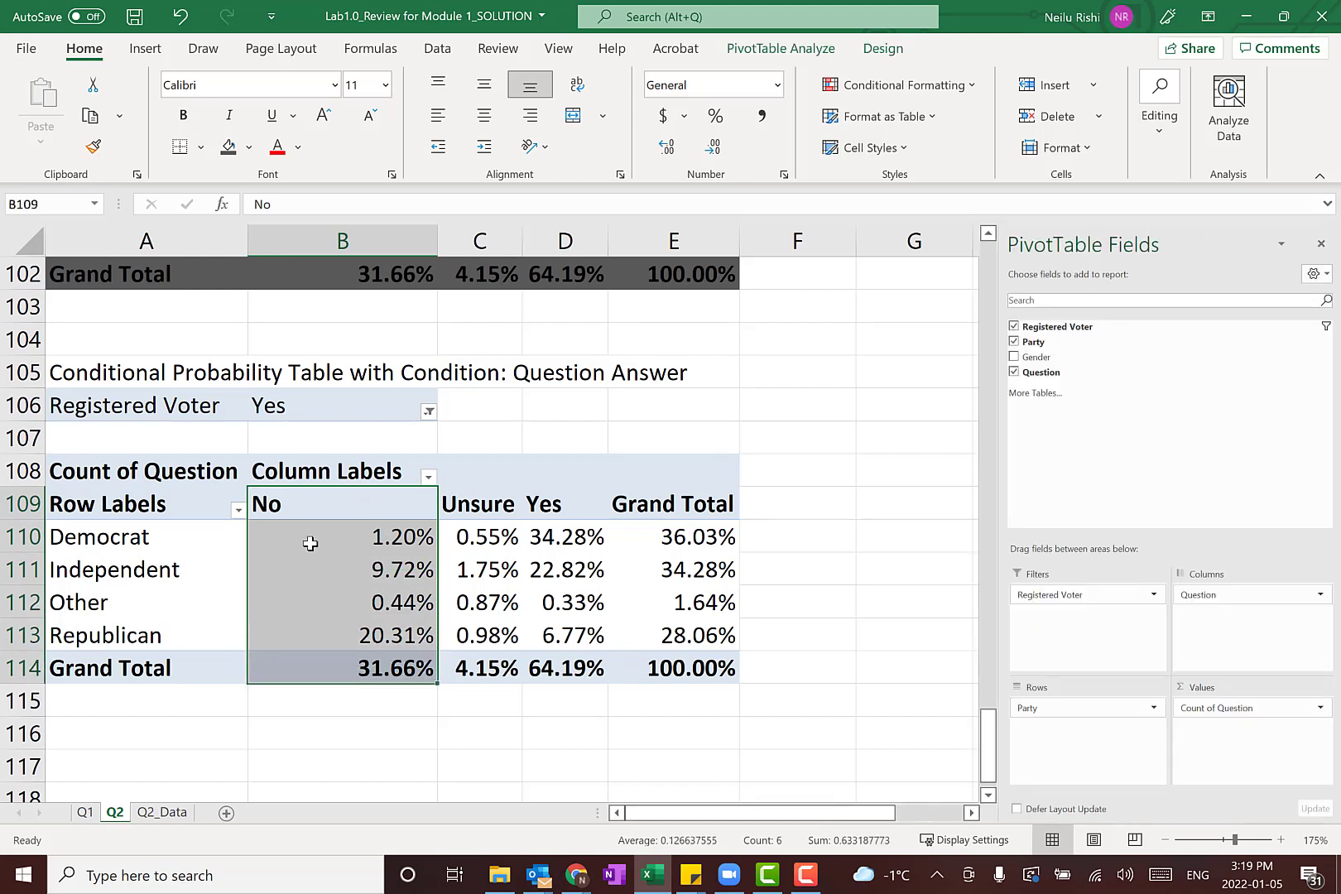
mouse_move(308, 565)
left_click(512, 672)
left_click(402, 561)
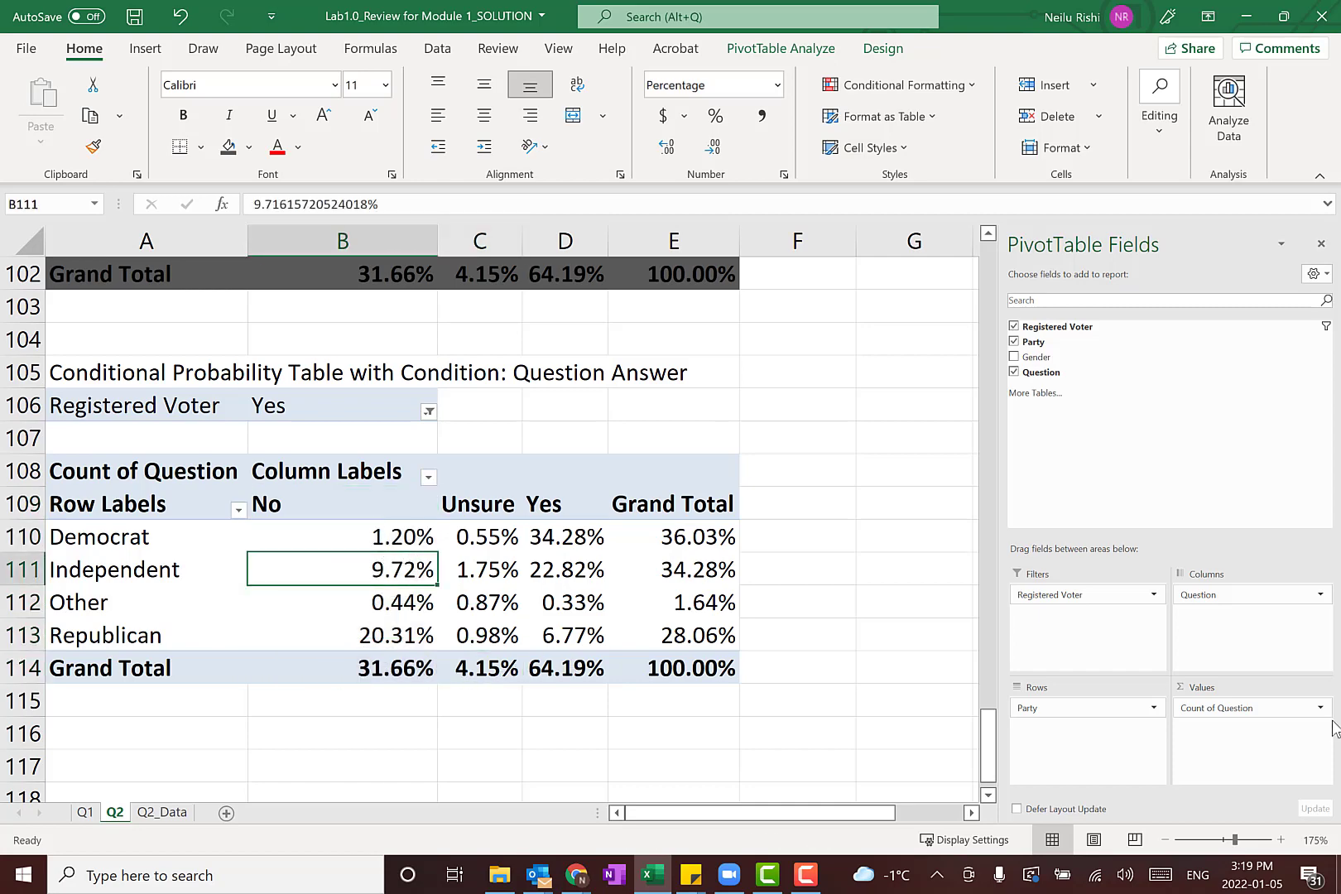
left_click(1237, 711)
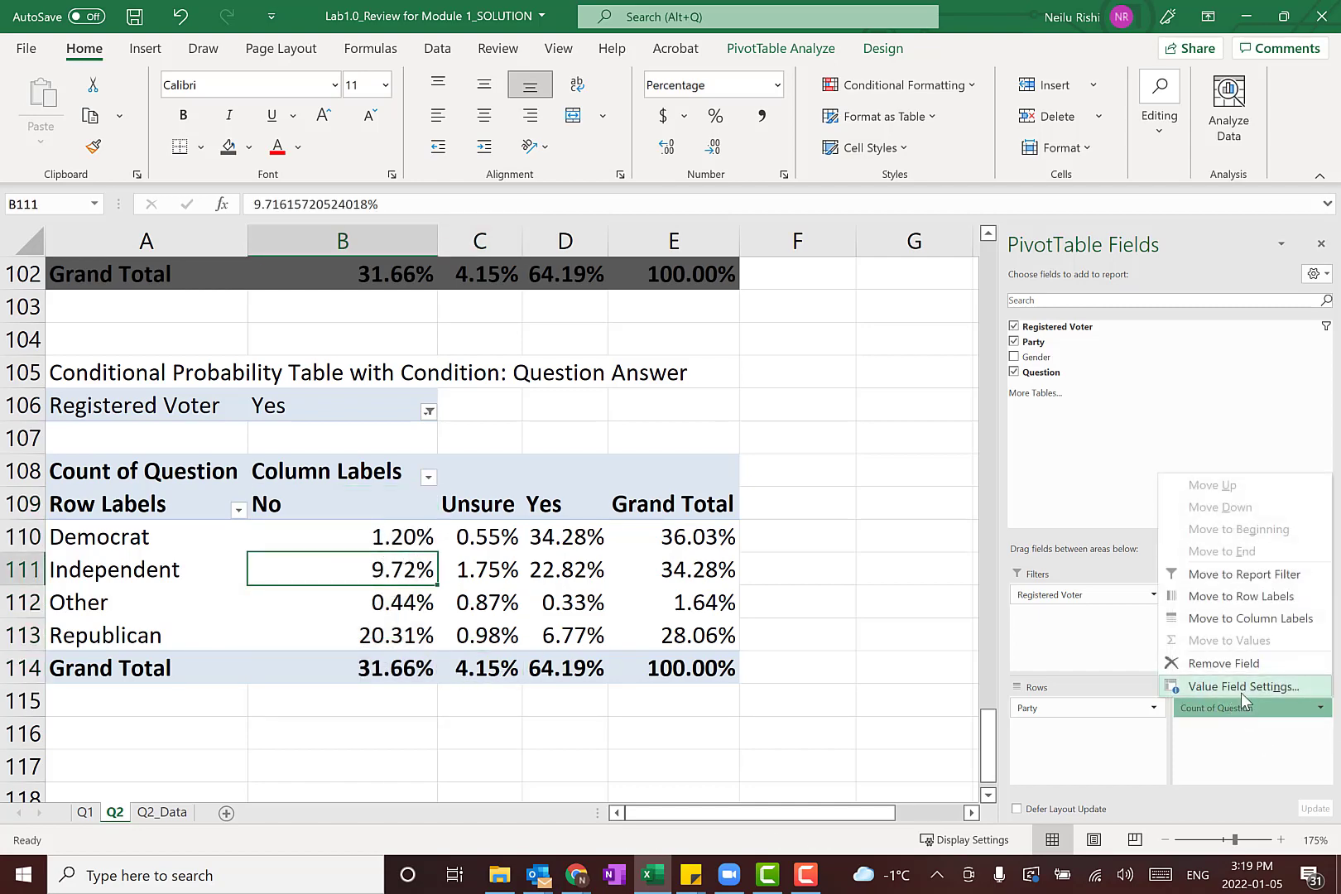
left_click(1240, 687)
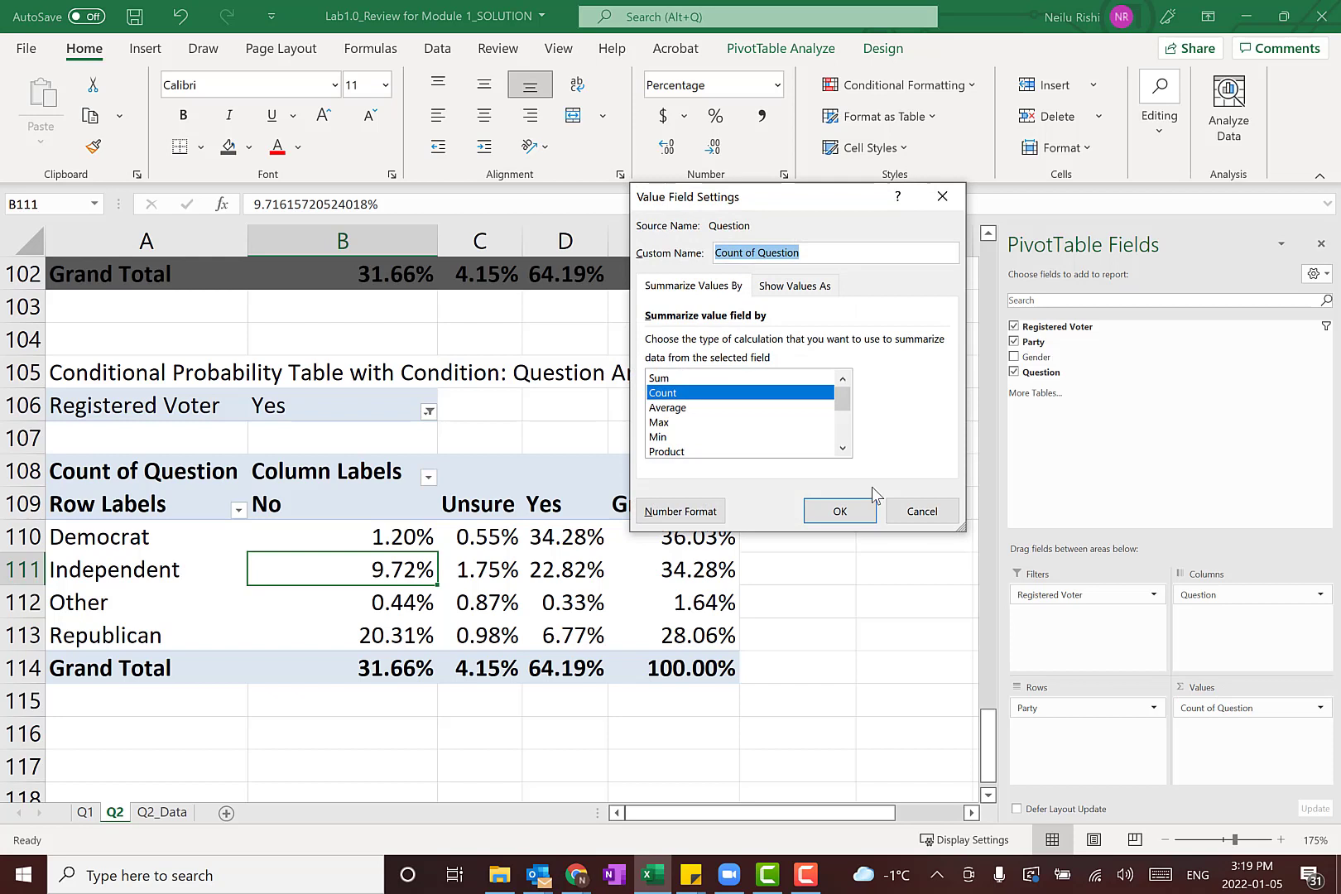
left_click(782, 286)
left_click(843, 348)
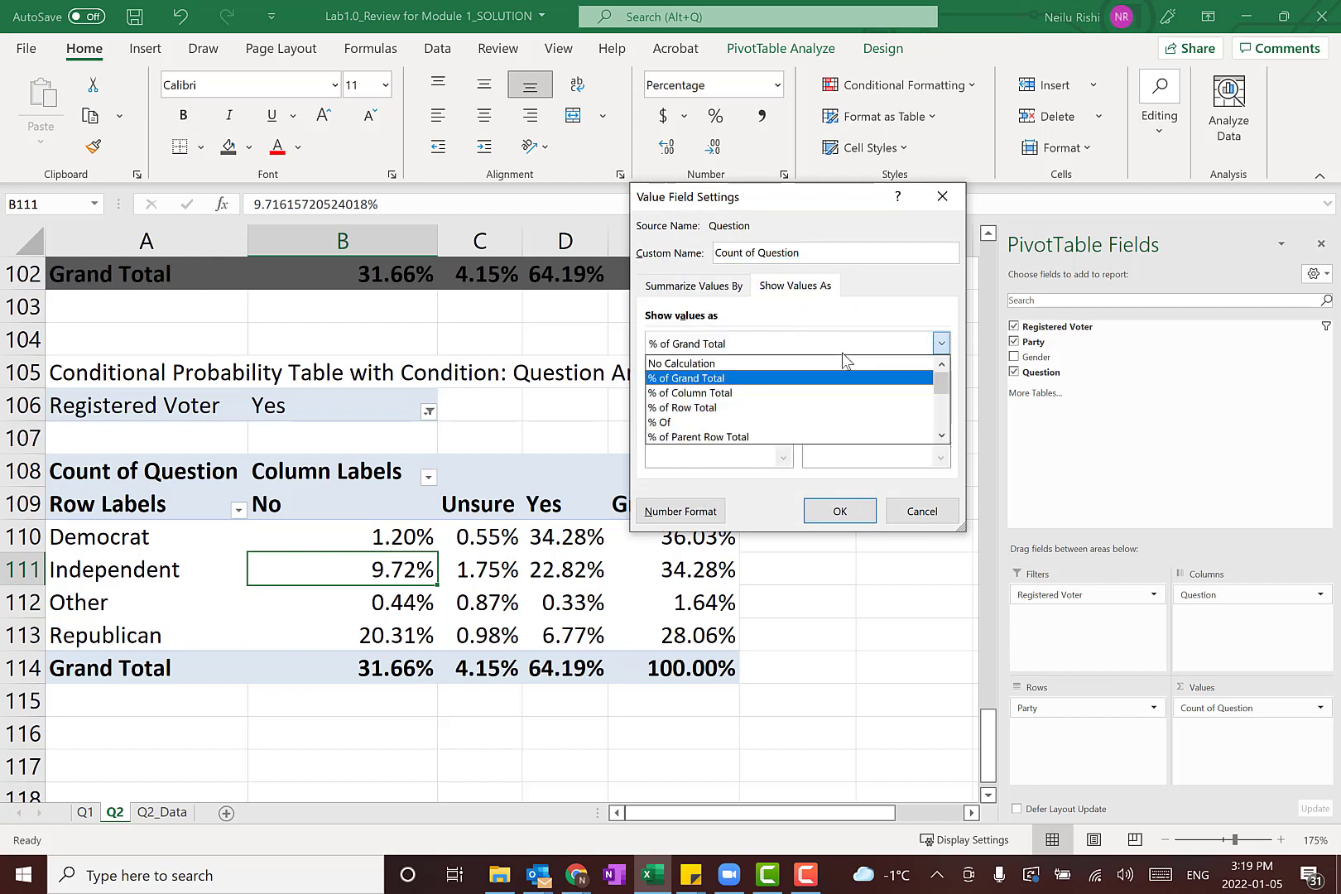
left_click(750, 394)
left_click(840, 511)
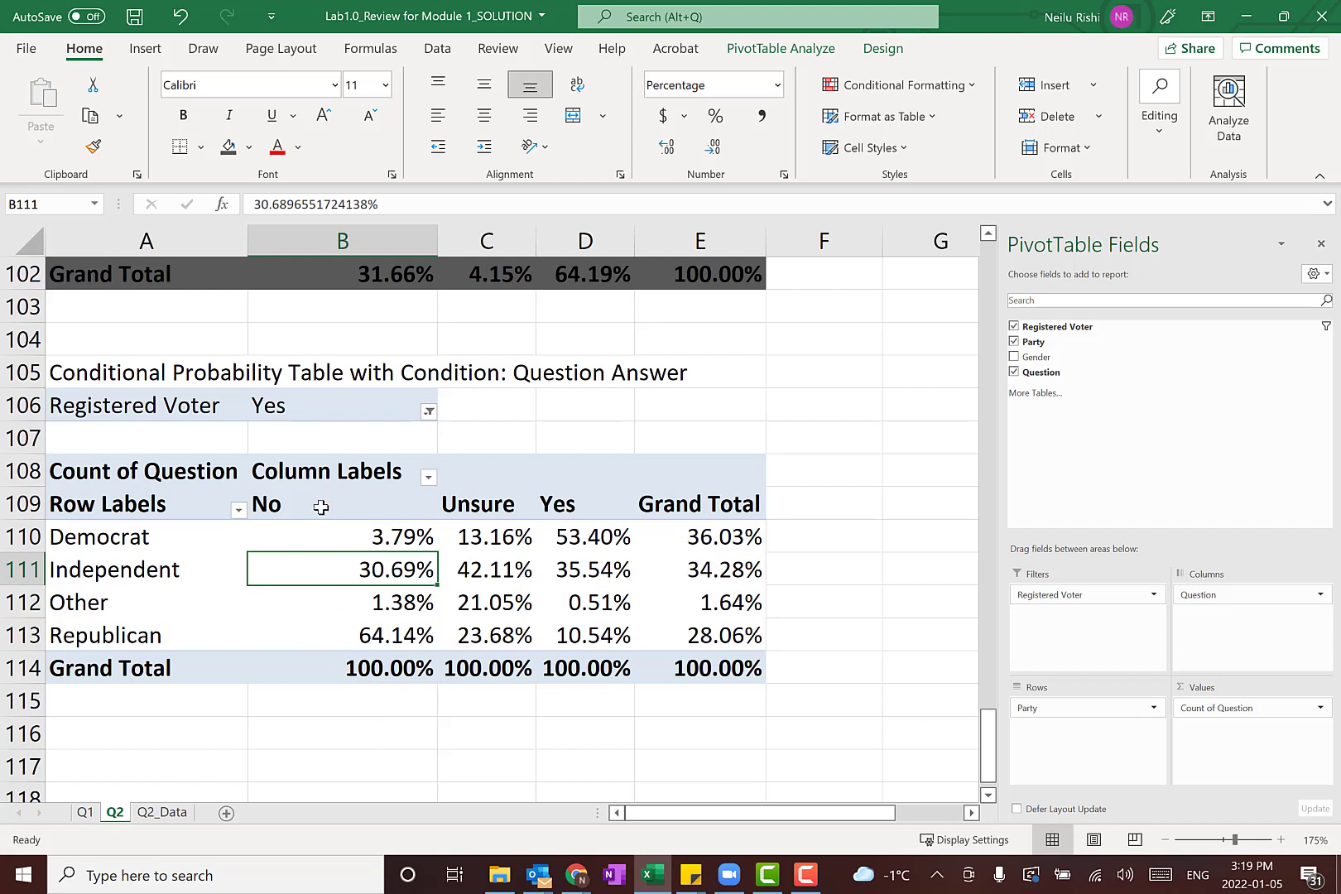
left_click_drag(321, 508, 317, 671)
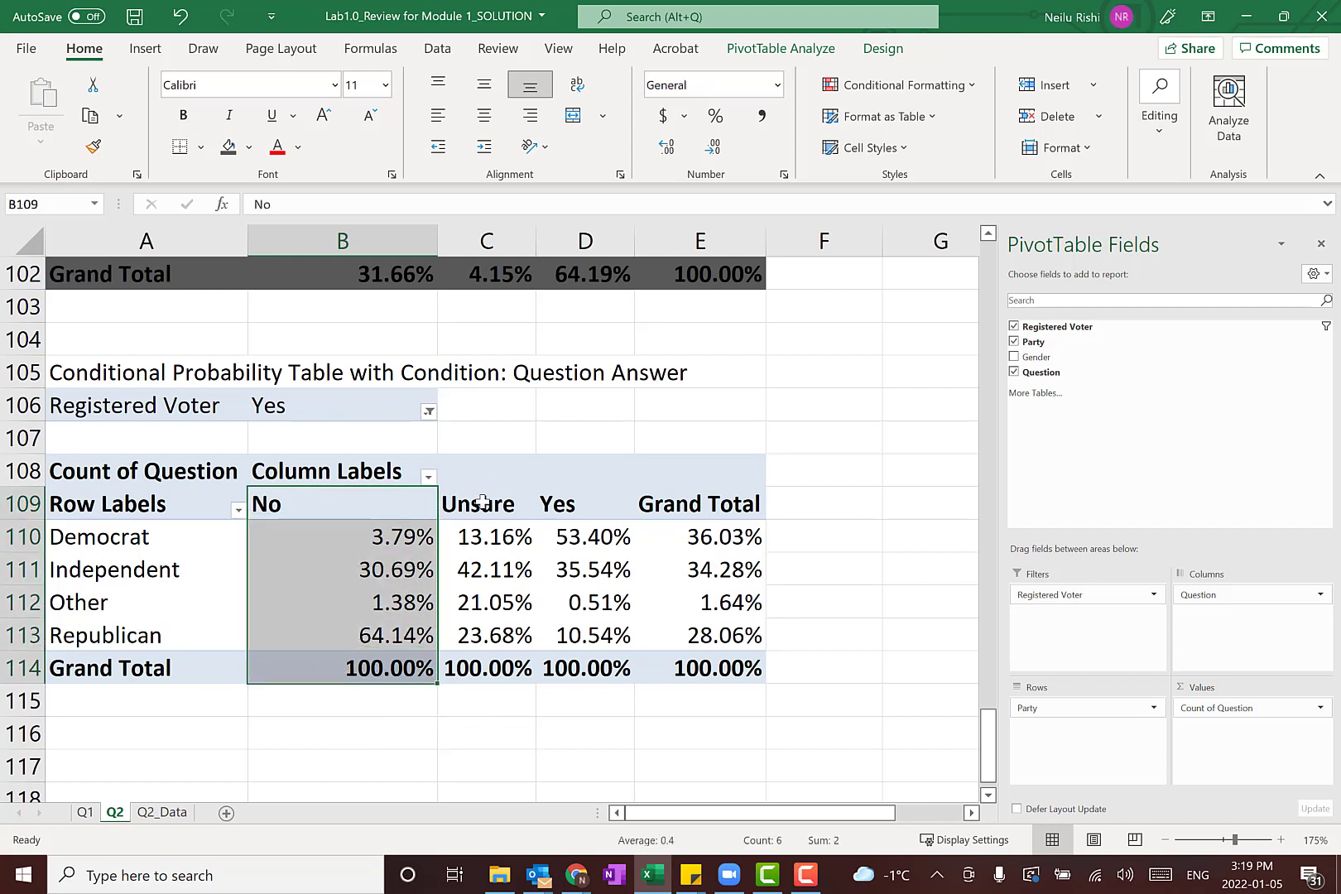
- After confirming the Unsure and Yes columns total 100%, shade the Grand Total column E108:E114 dark grey
left_click_drag(483, 501, 482, 667)
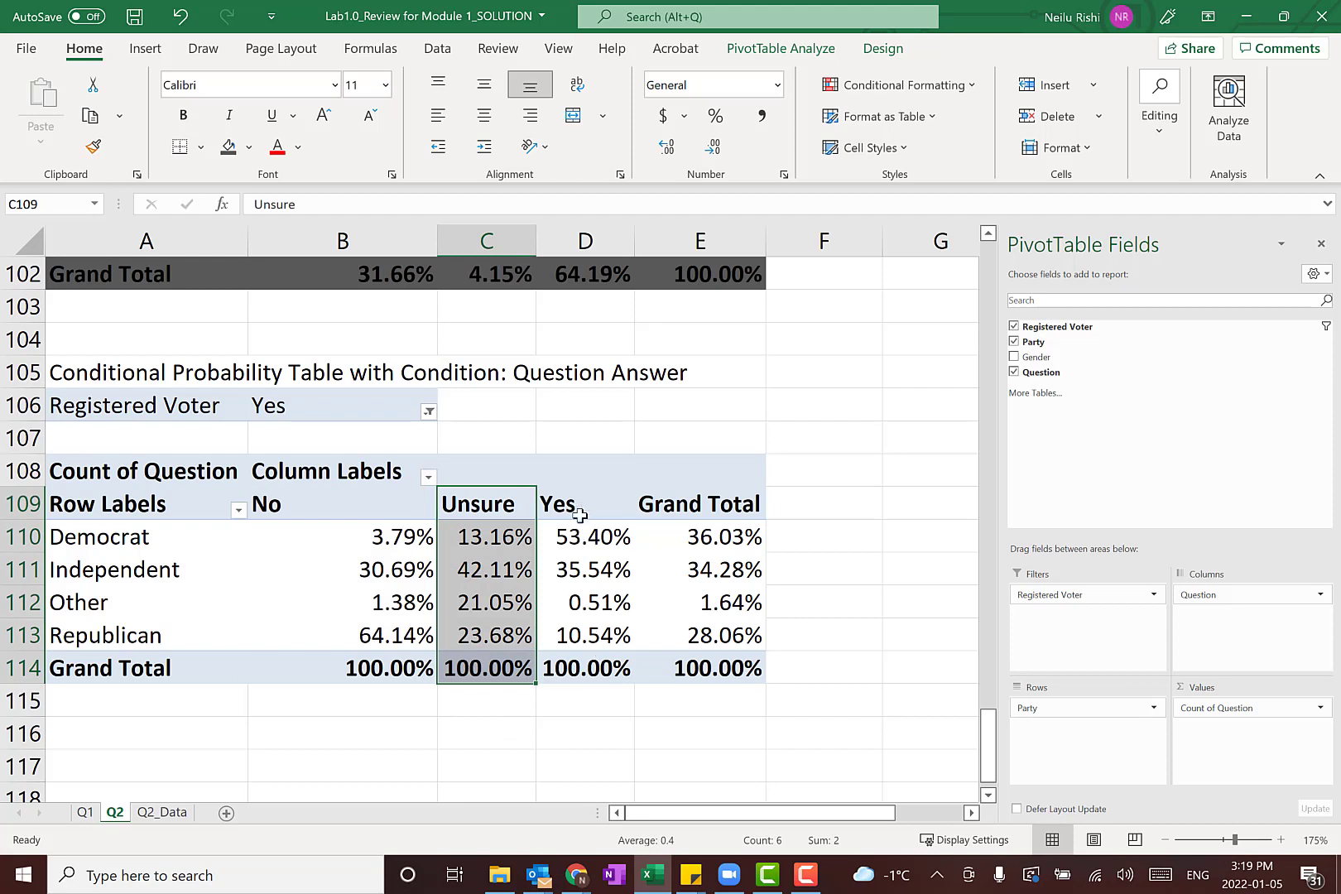
left_click_drag(580, 515, 572, 663)
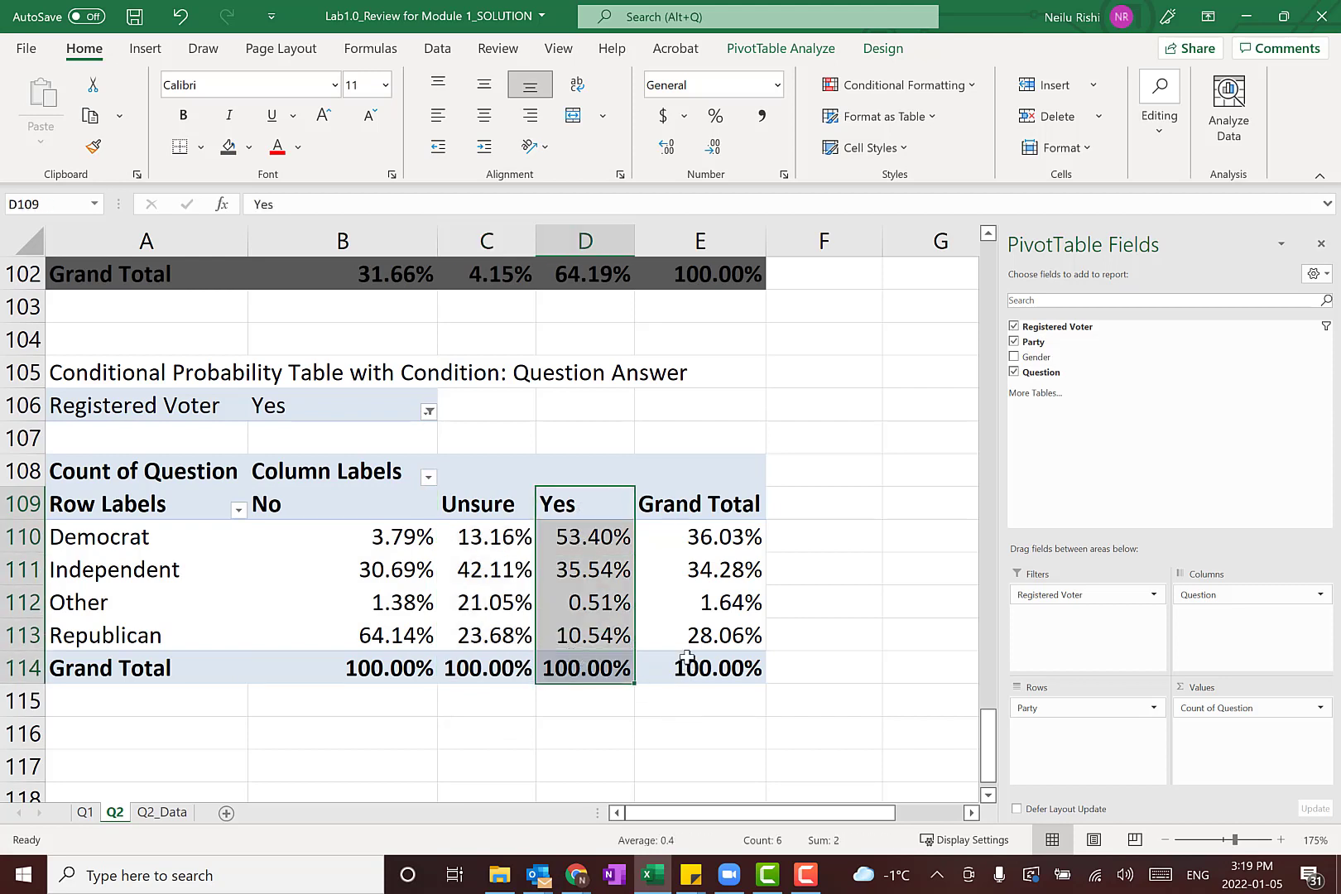
left_click_drag(673, 469, 654, 664)
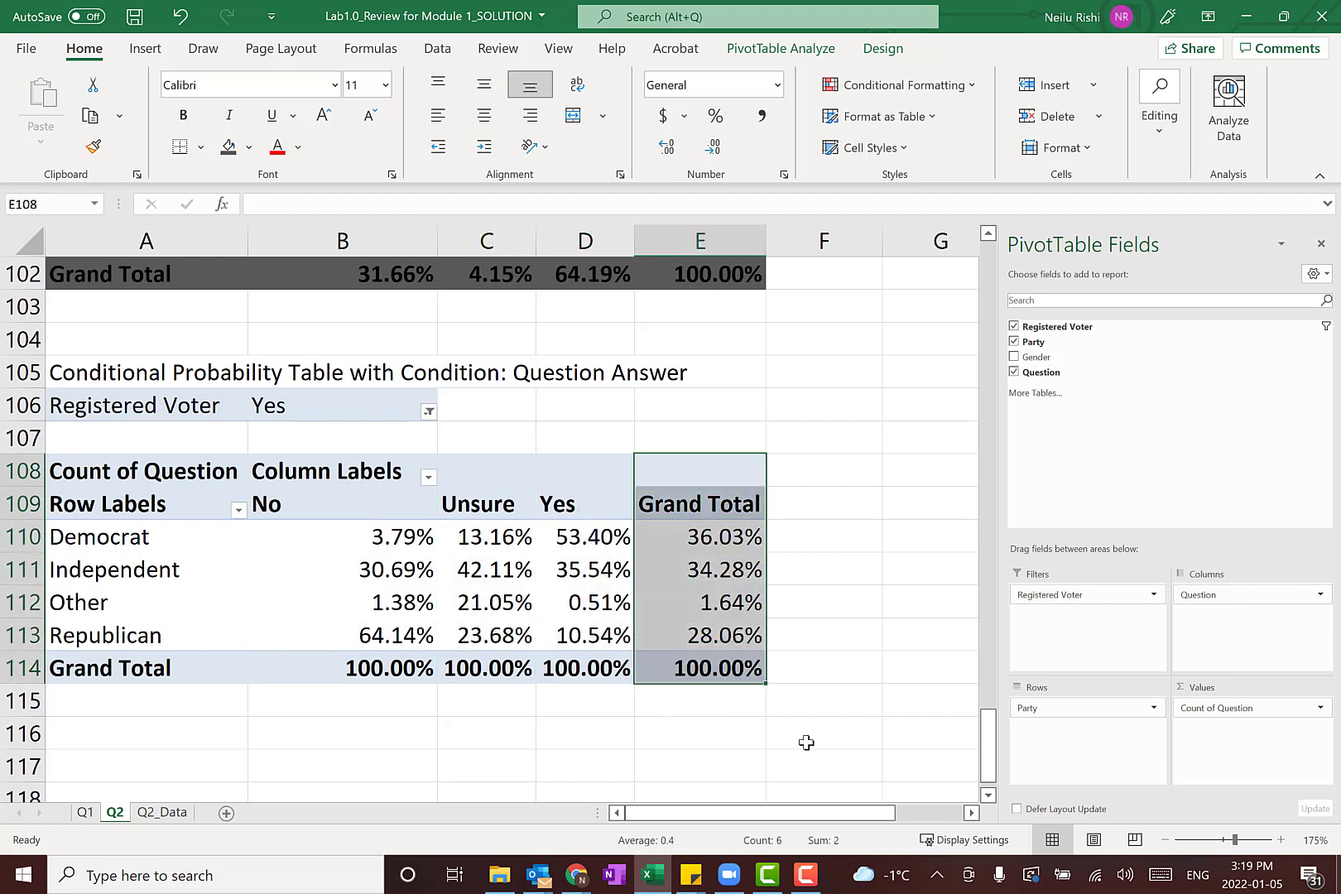
left_click(228, 146)
left_click(870, 580)
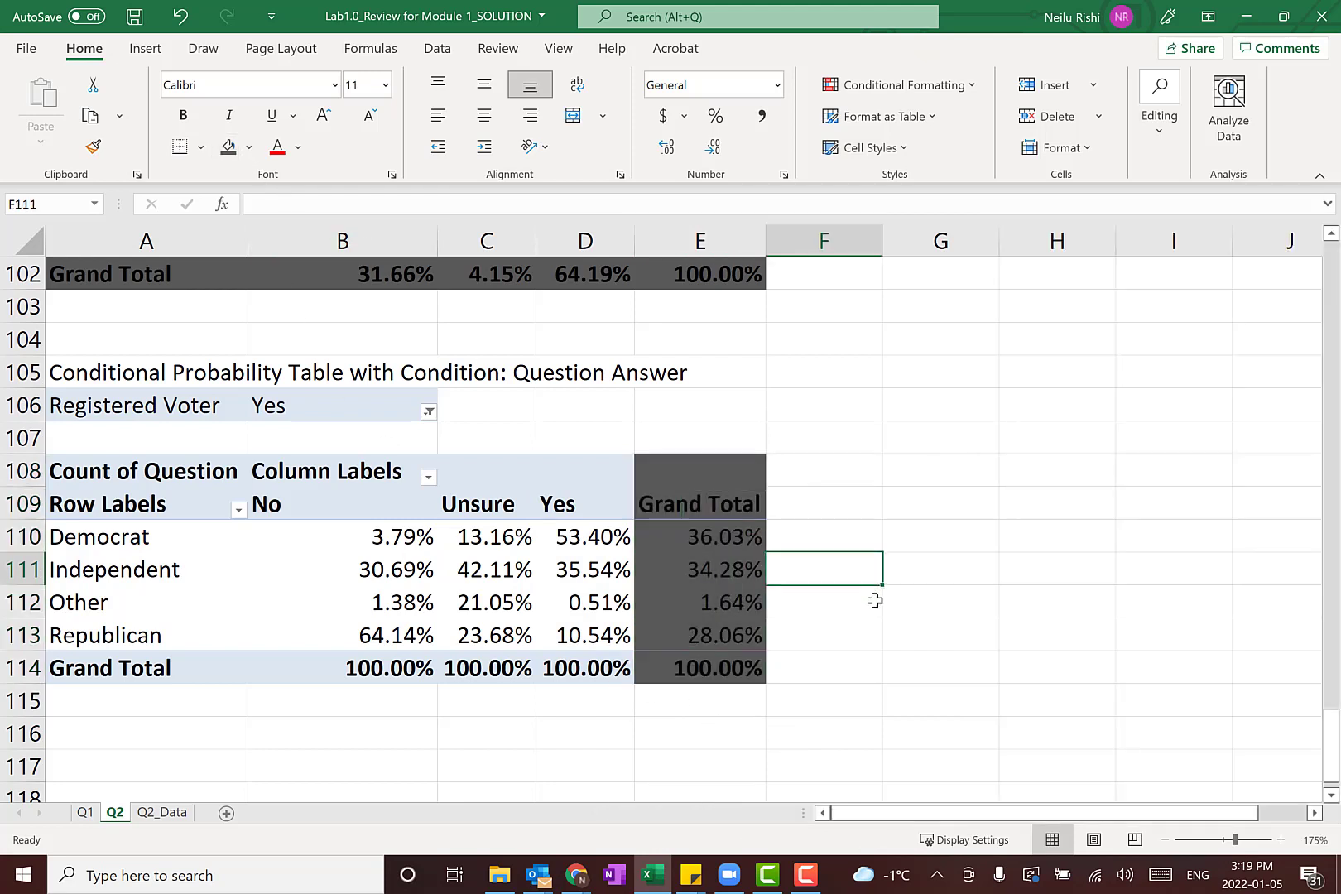
left_click(384, 730)
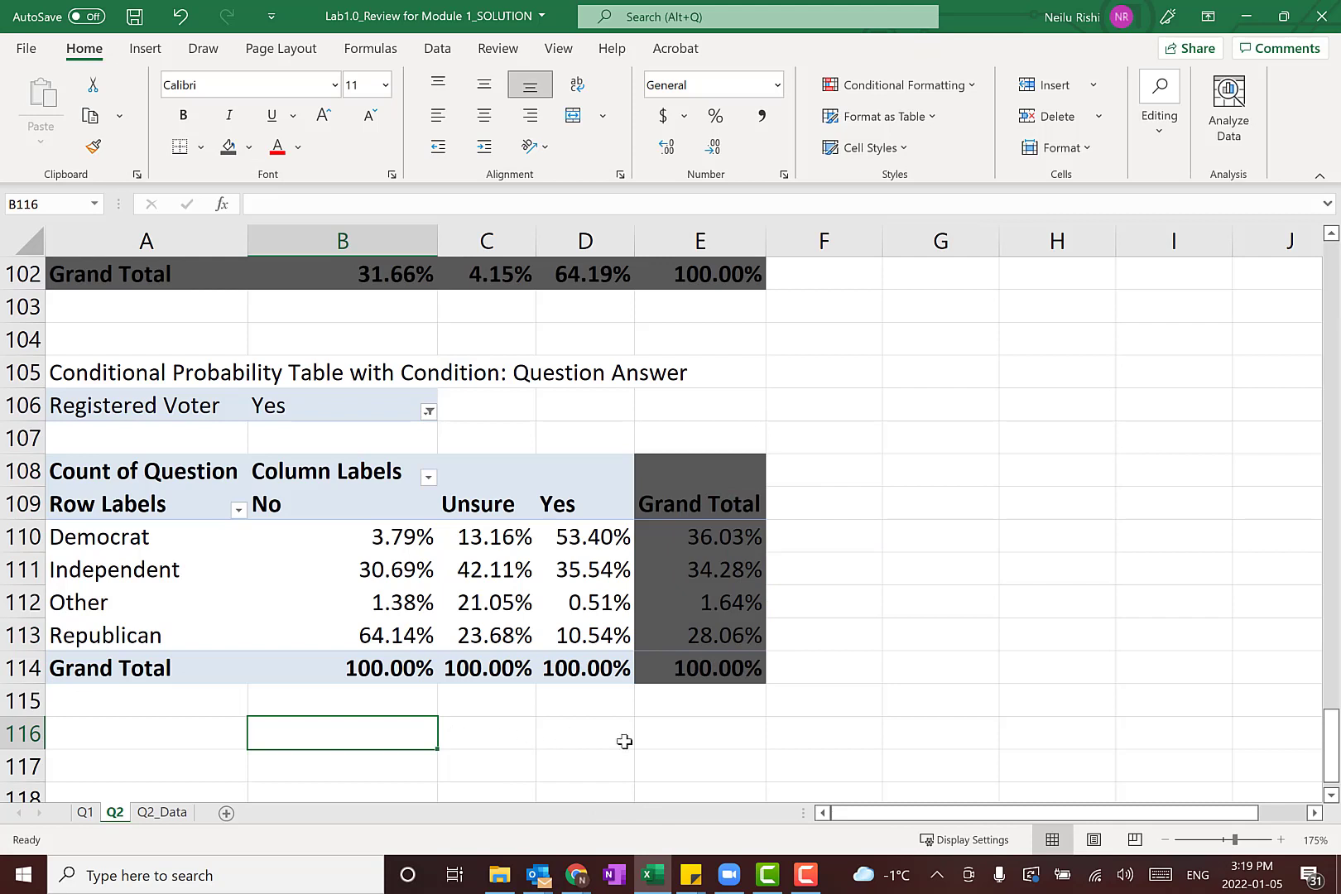